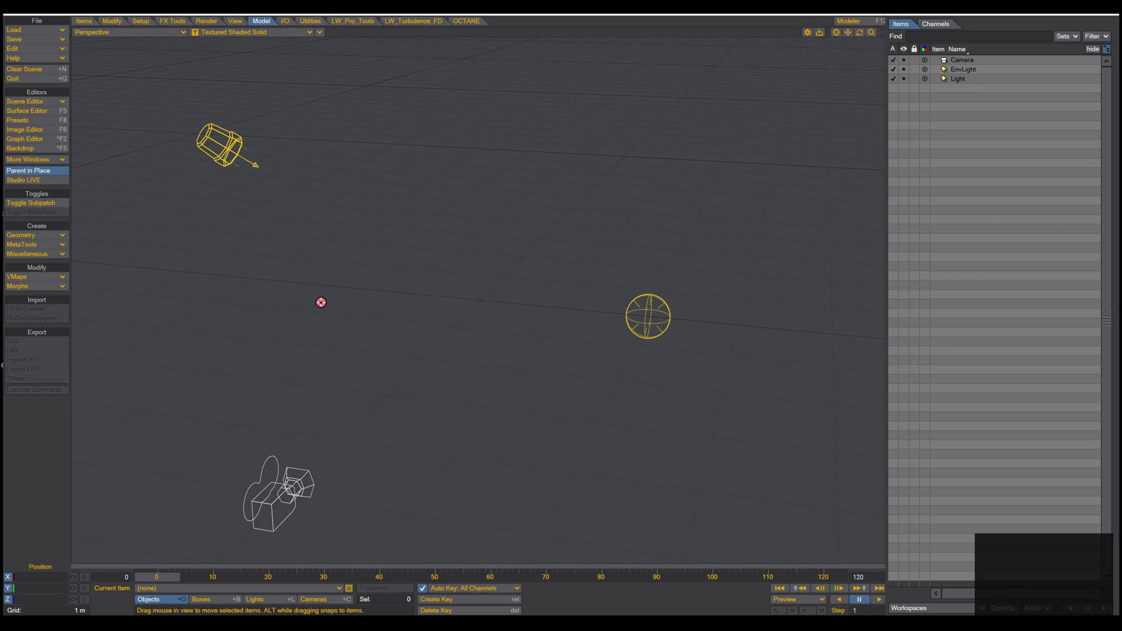
- Add a null object named GEO to the scene
mouse_move(453, 299)
alt+mouse_down()
mouse_move(459, 318)
mouse_move(383, 315)
mouse_move(456, 318)
mouse_move(462, 303)
alt+mouse_up()
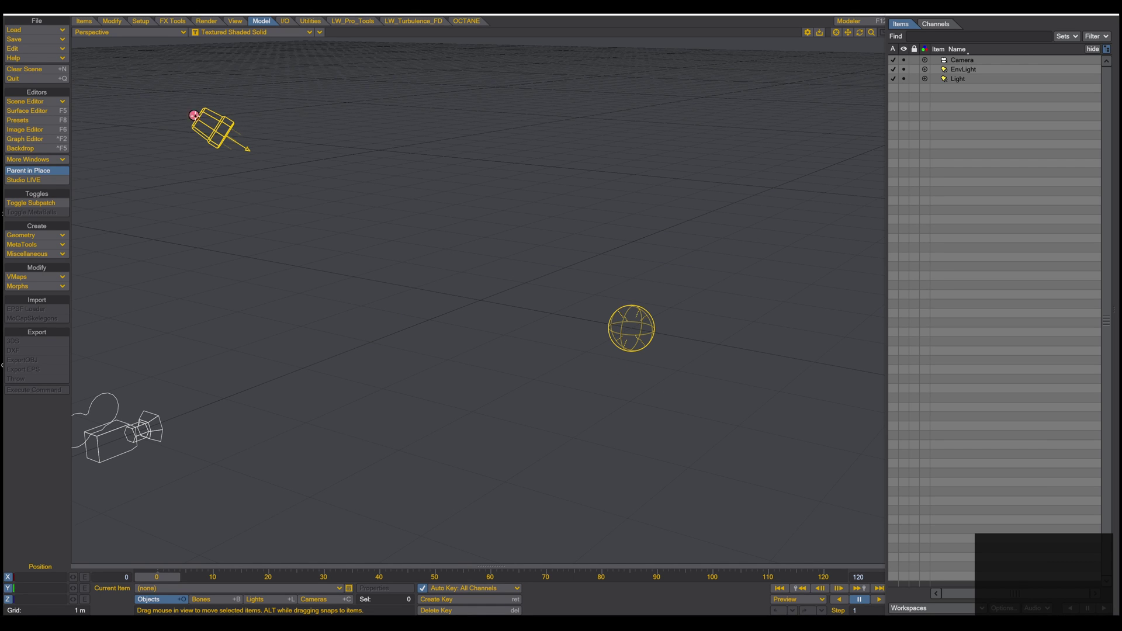
click(84, 22)
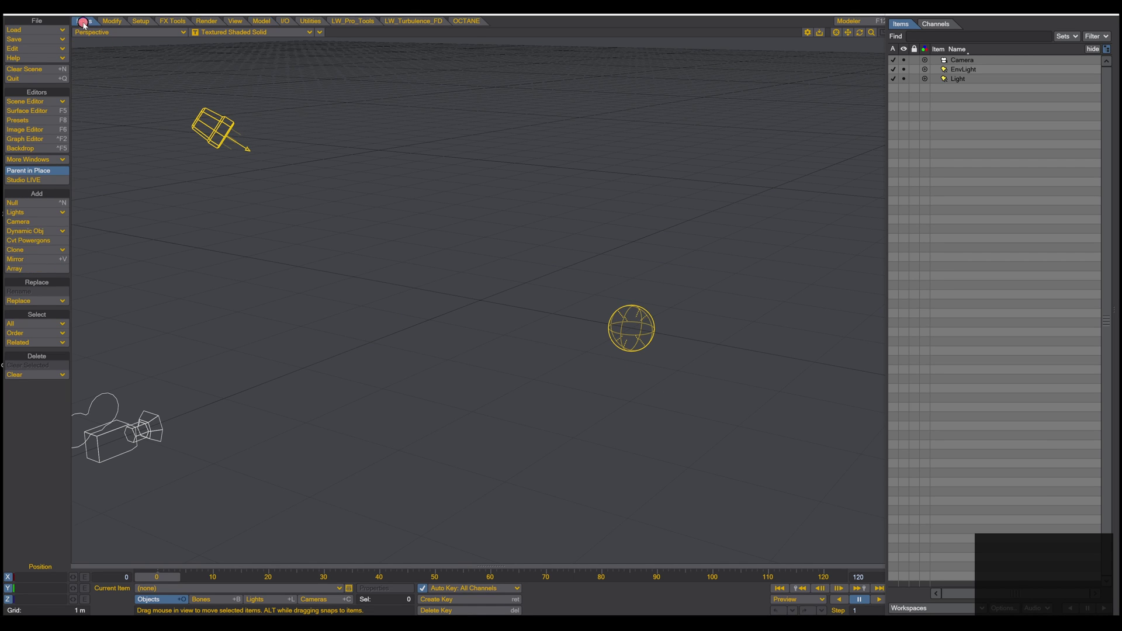
click(29, 204)
drag(120, 72, 95, 74)
text(GEO)
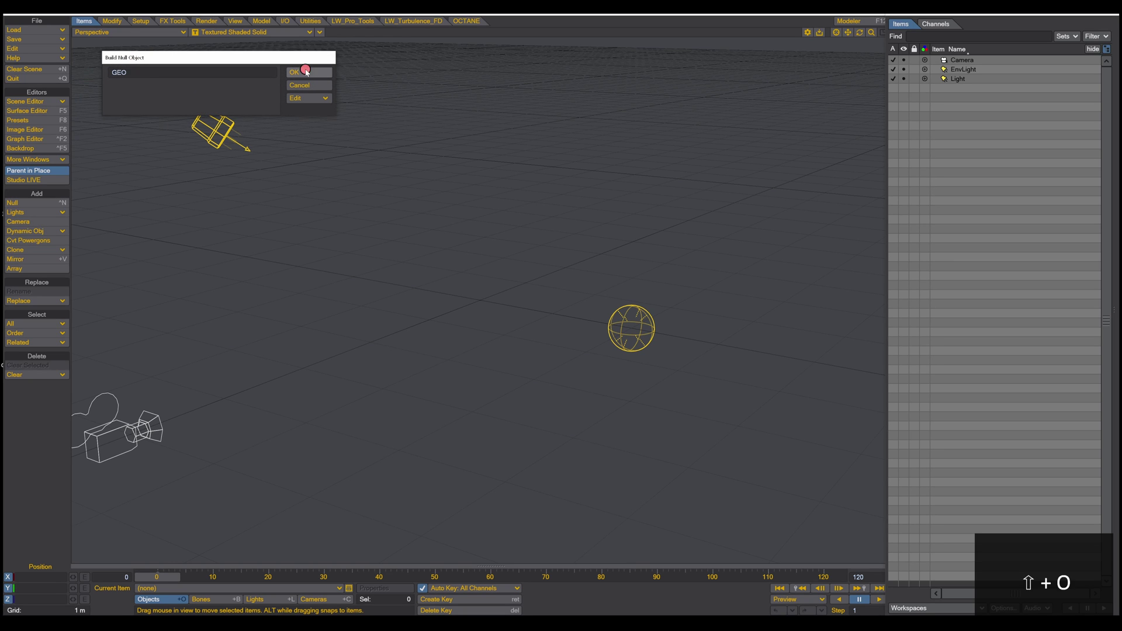
click(305, 70)
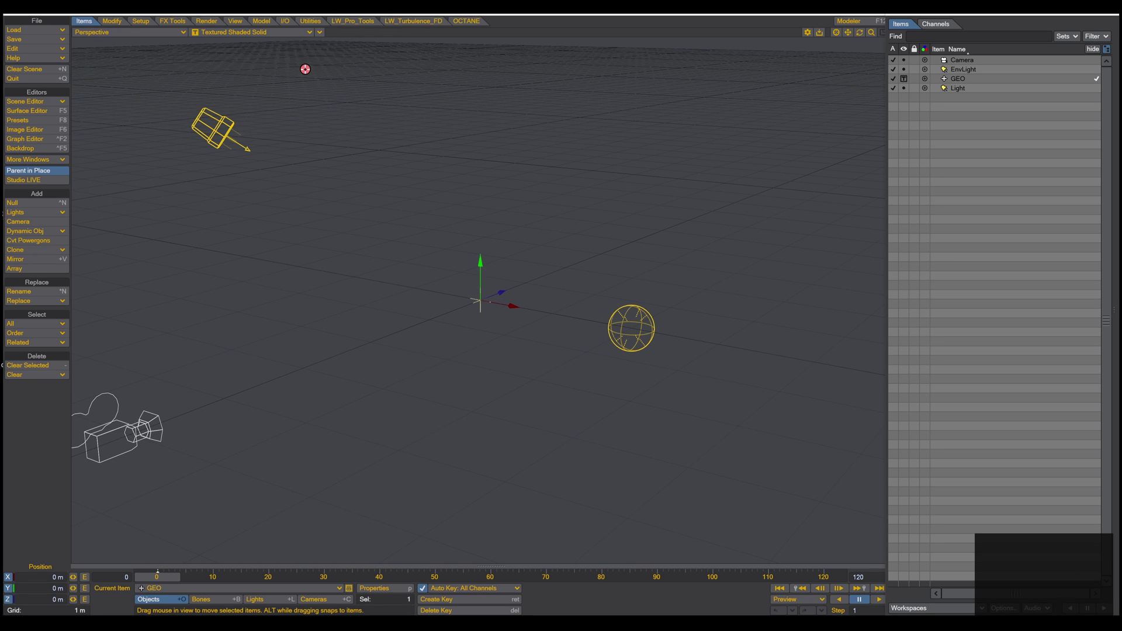
- Create a tessellated sphere with a 10 m radius and 4 subdivisions as a new object named Earth
click(262, 21)
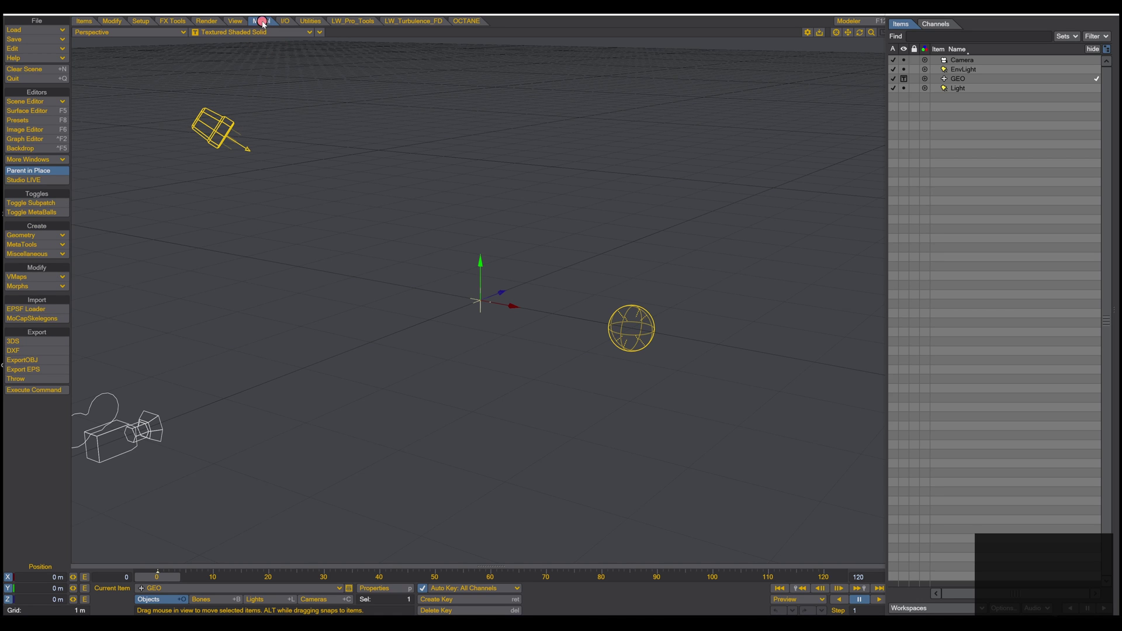
click(28, 236)
click(28, 235)
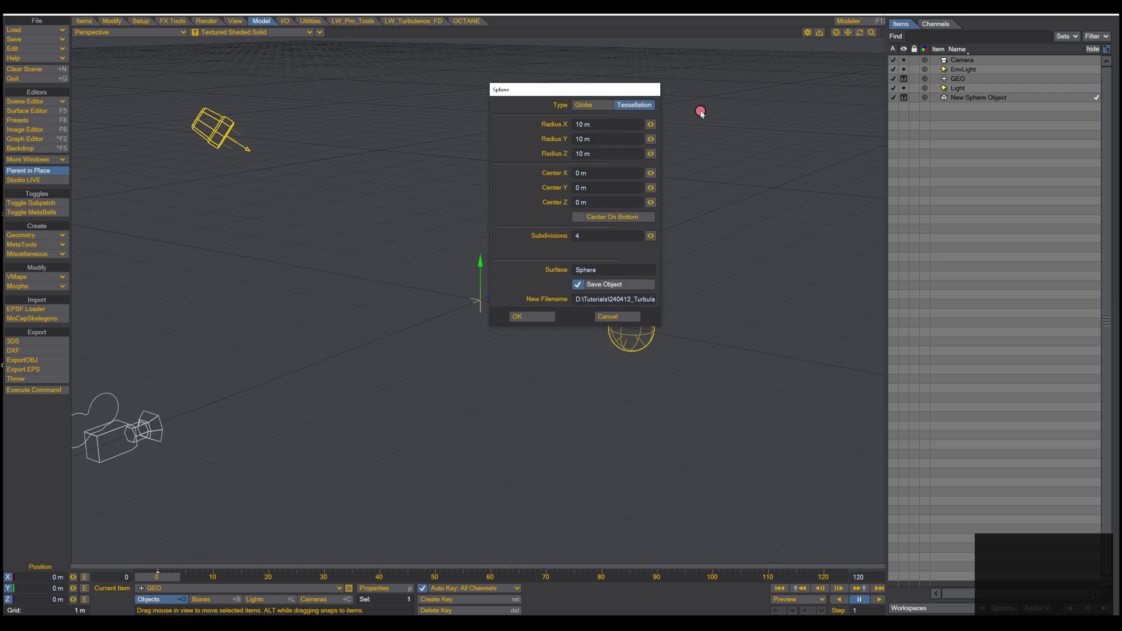
click(598, 105)
click(632, 106)
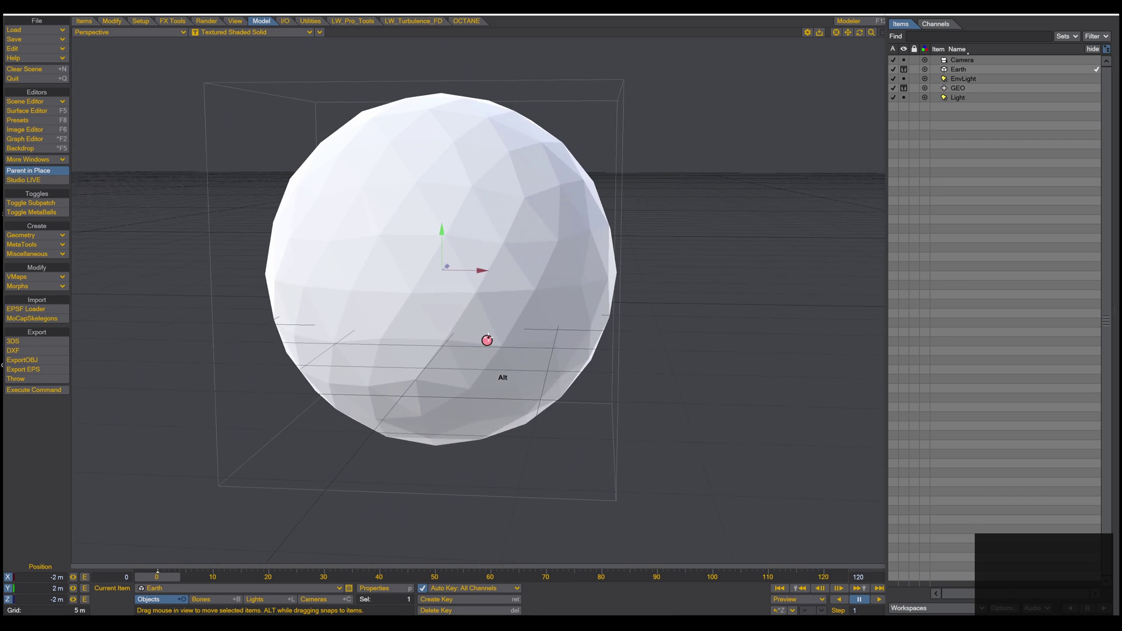
alt+scroll(487, 340, down, 2)
alt+drag(516, 358, 476, 301)
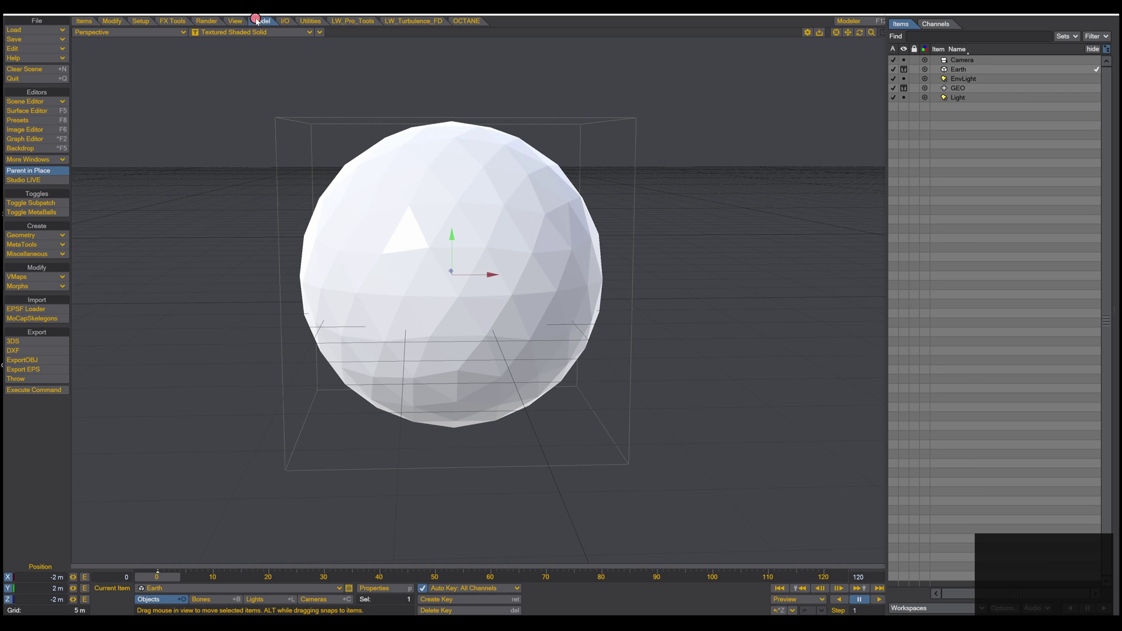
- Turn on subpatch for the Earth sphere and give its surface smoothing with 0% roughness and 0% specular
click(42, 205)
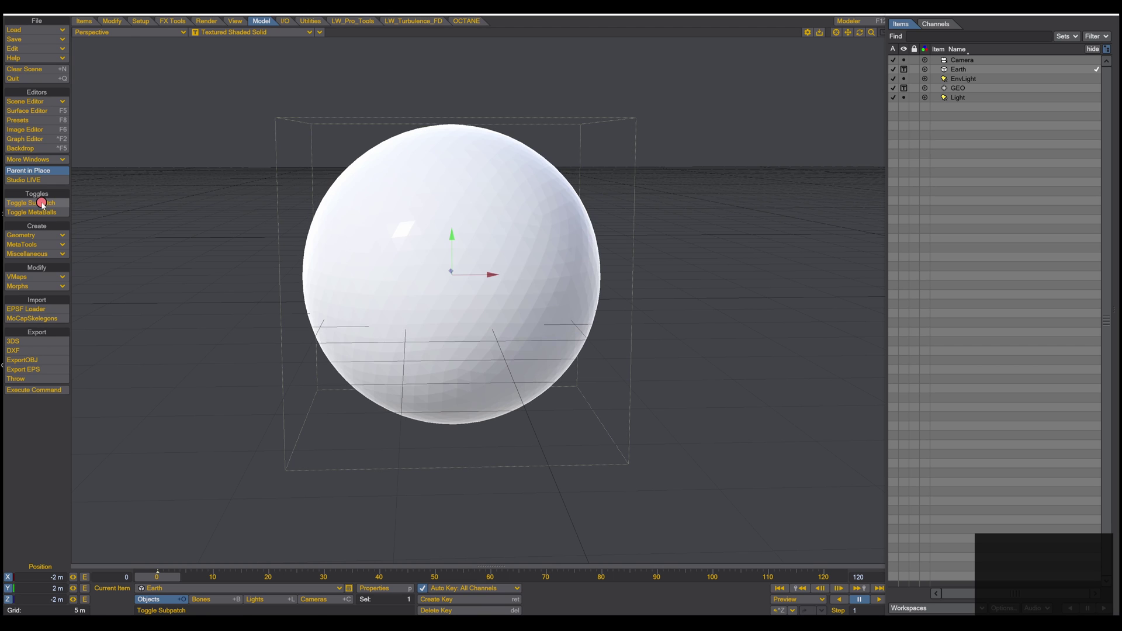
mouse_move(520, 242)
alt+mouse_down()
mouse_move(199, 275)
mouse_move(521, 261)
alt+mouse_up()
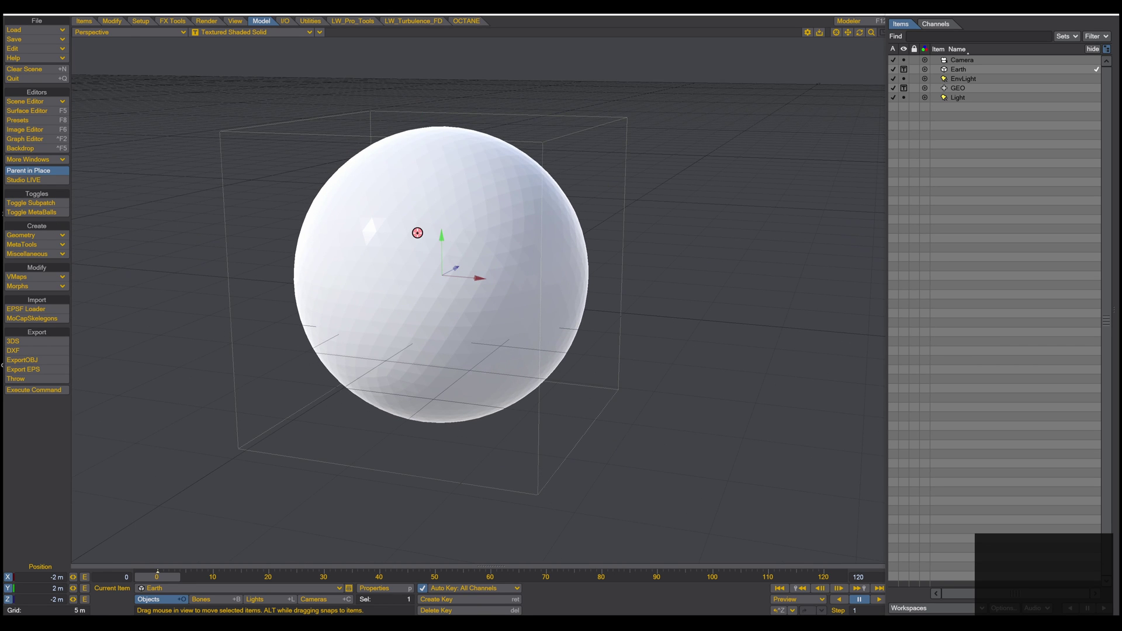
alt+drag(417, 232, 501, 175)
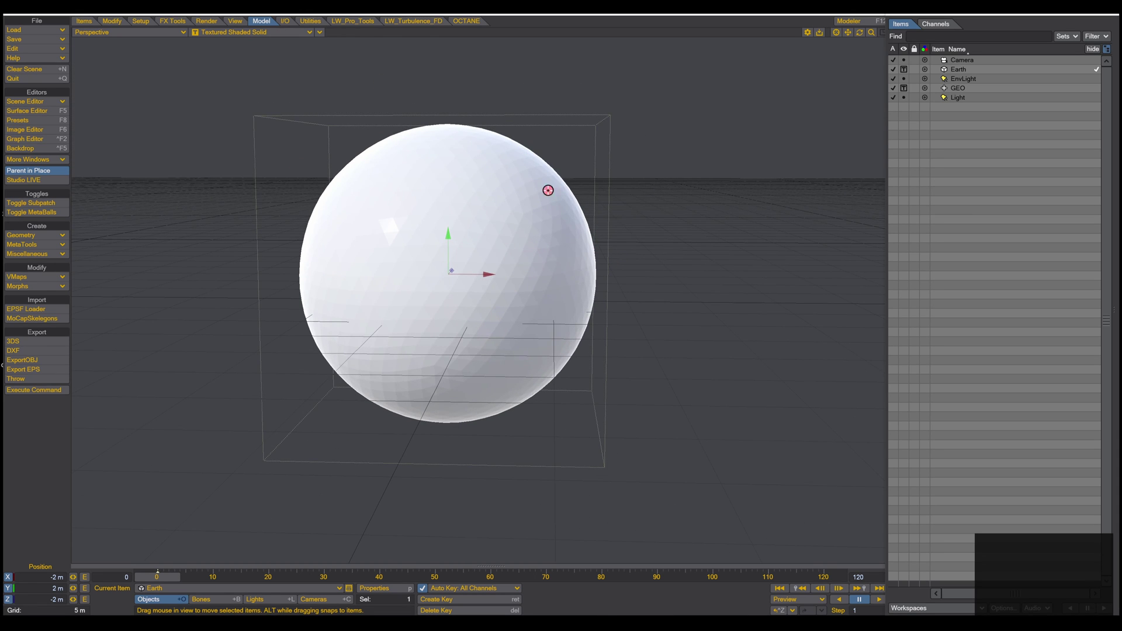
click(27, 110)
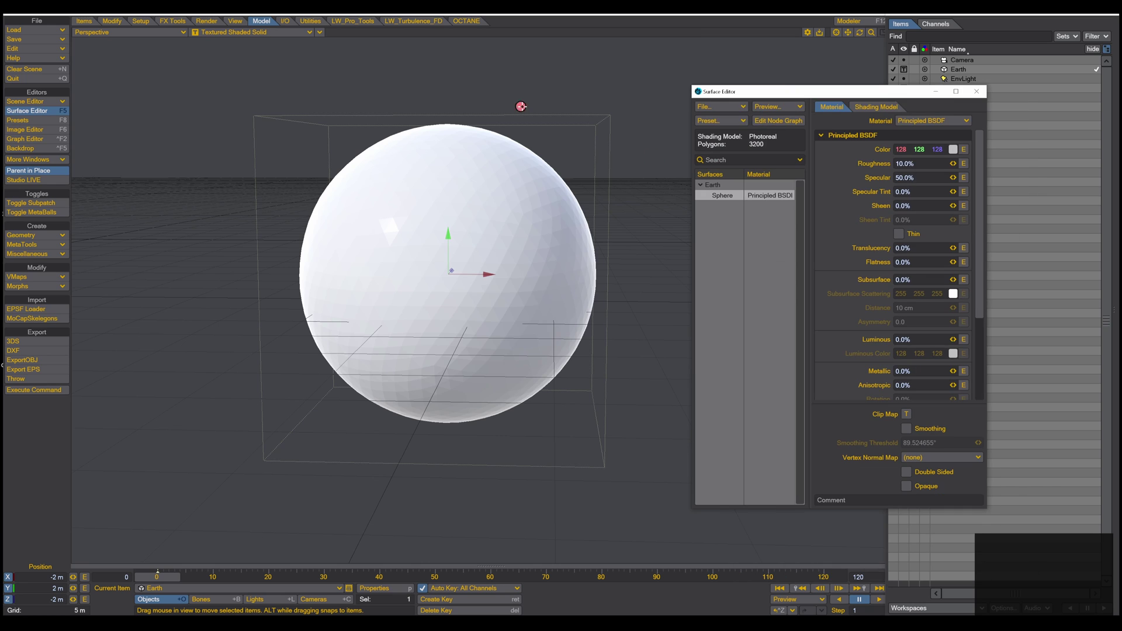
click(907, 427)
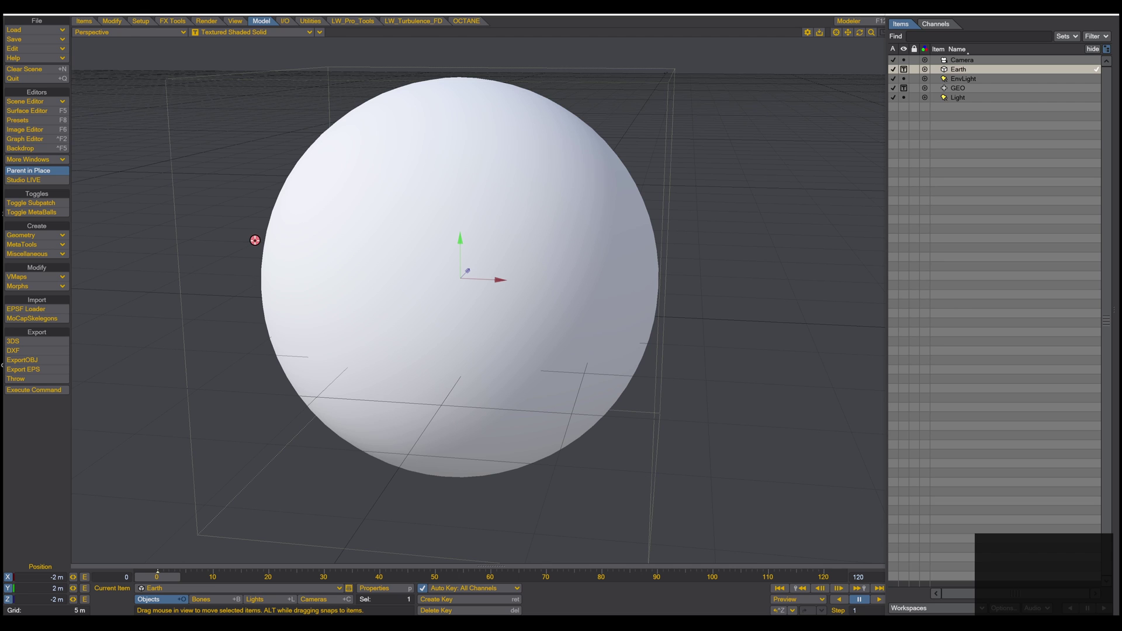
- Load 8081_earthmap10k.jpg, 8k_earth_clouds.jpg and 8k_earth_normal_map.tif into the scene's images and preview them
click(40, 129)
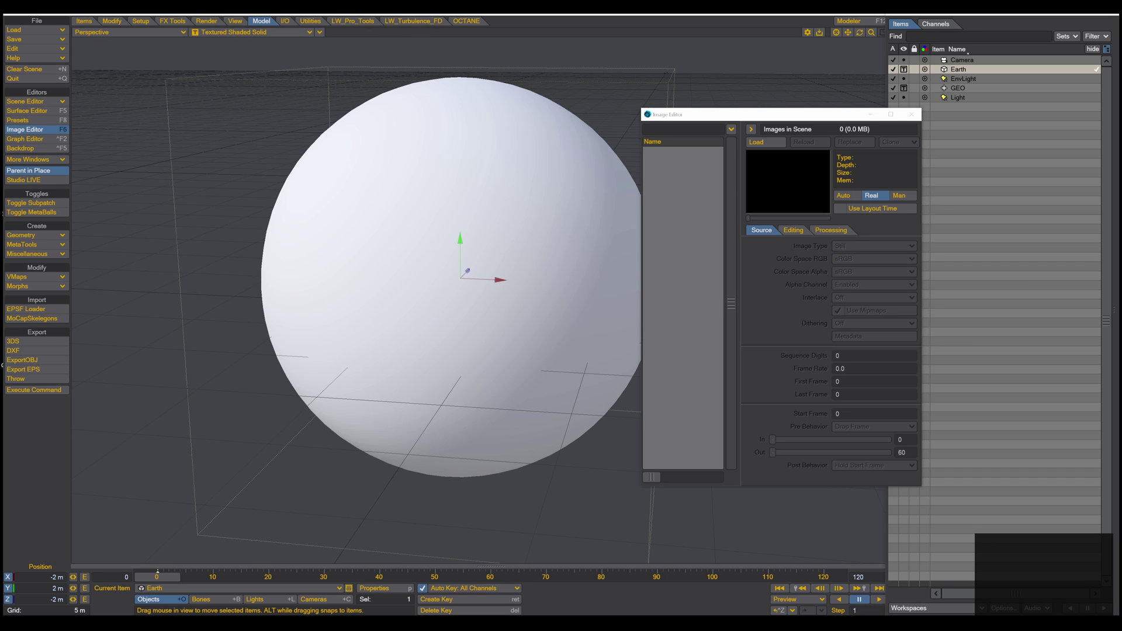
drag(1120, 181, 673, 206)
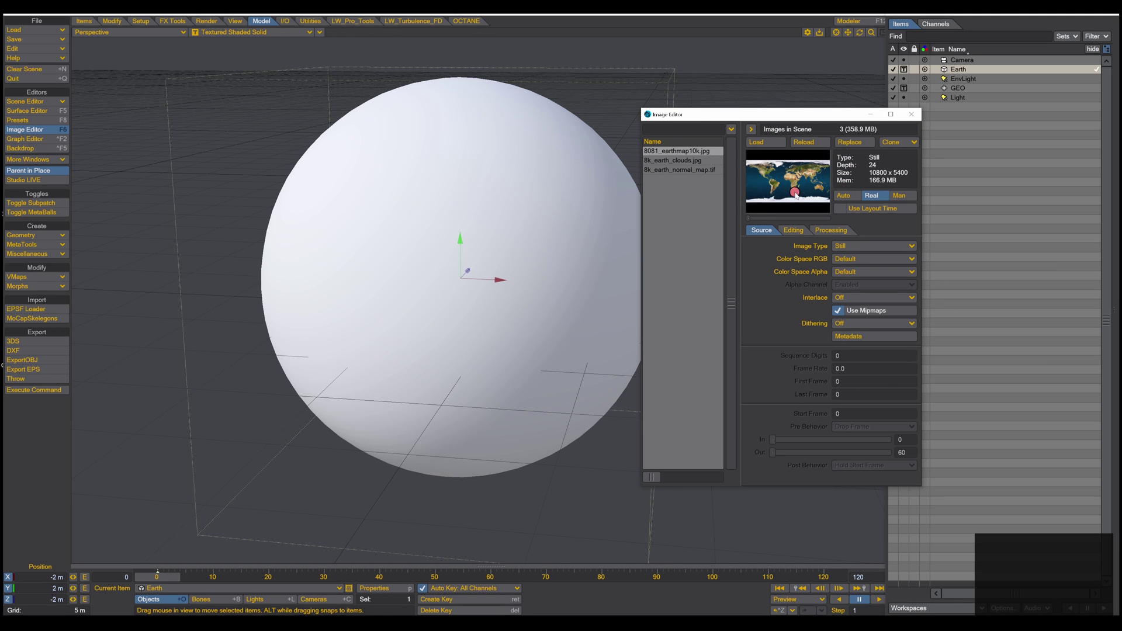
click(687, 162)
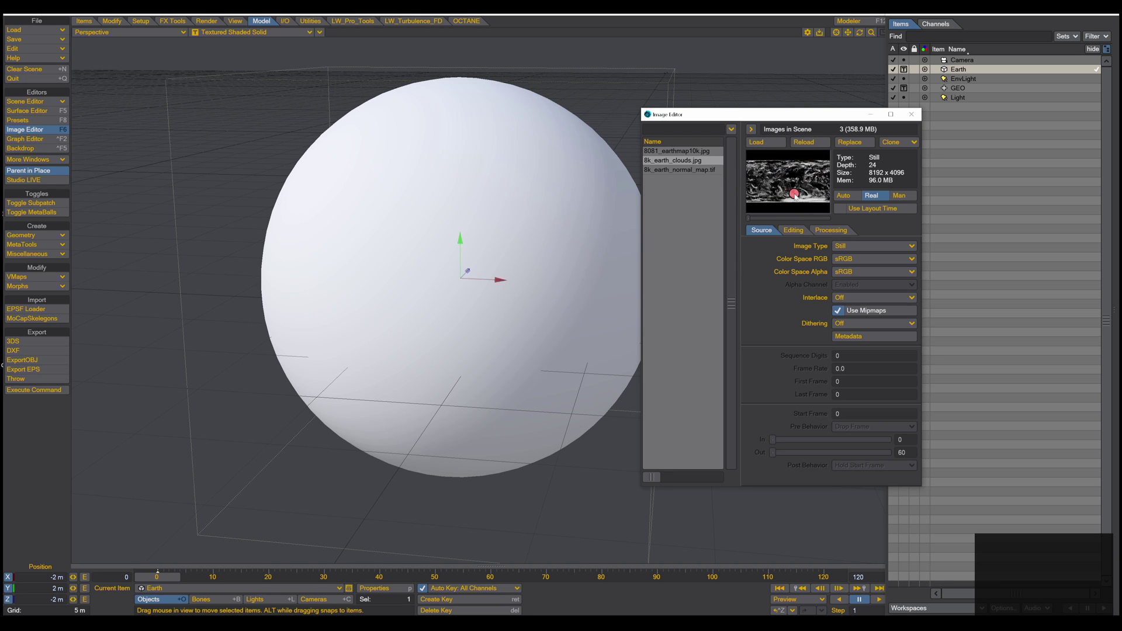
click(684, 170)
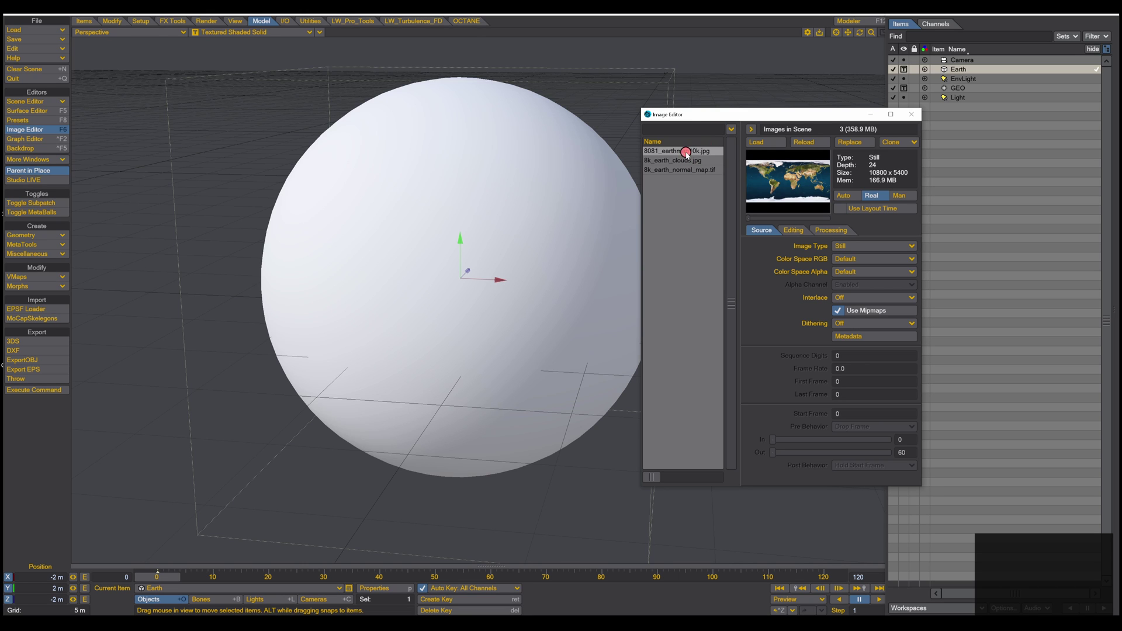
- Set both the RGB and alpha color spaces of 8081_earthmap10k.jpg to sRGB
click(862, 258)
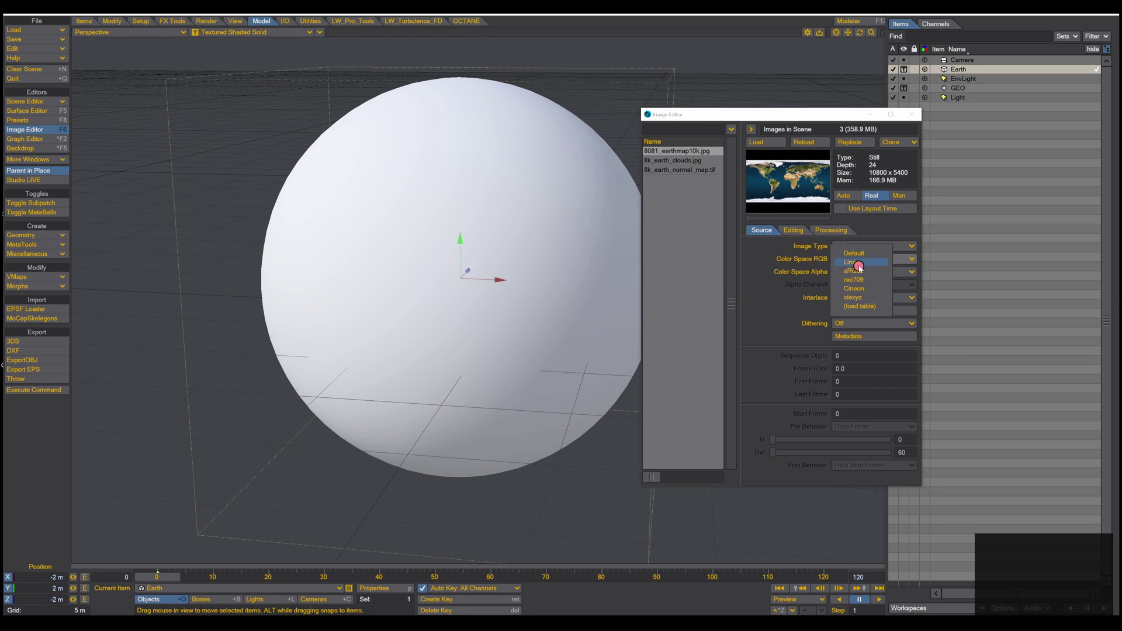
click(854, 275)
click(853, 278)
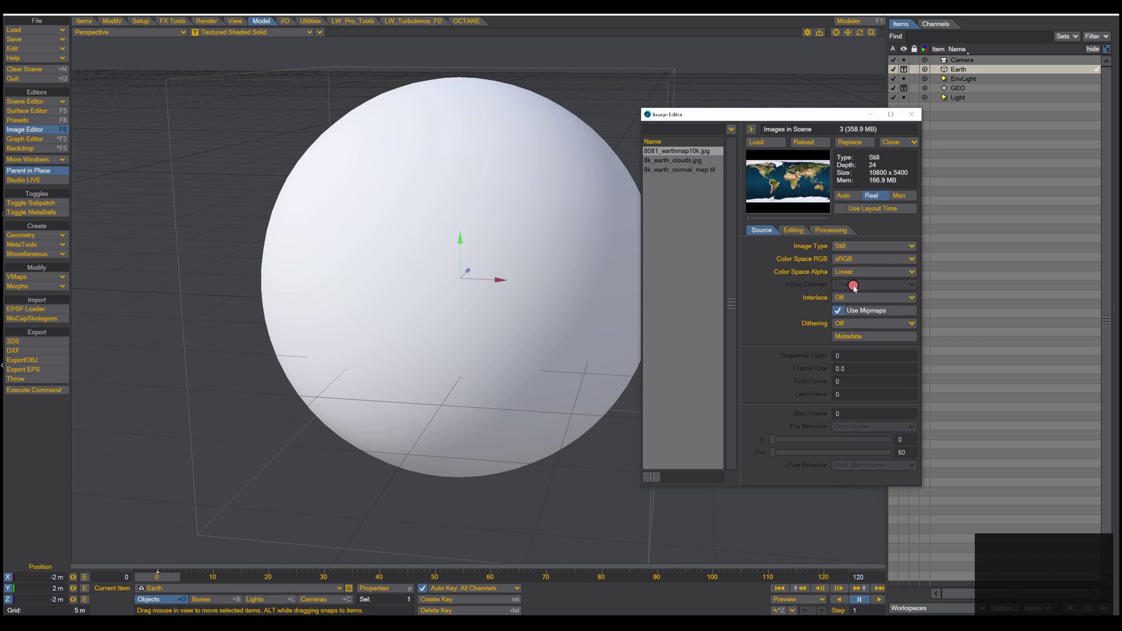
click(857, 271)
click(848, 275)
- Set the RGB color space of 8k_earth_clouds.jpg to Linear
click(684, 161)
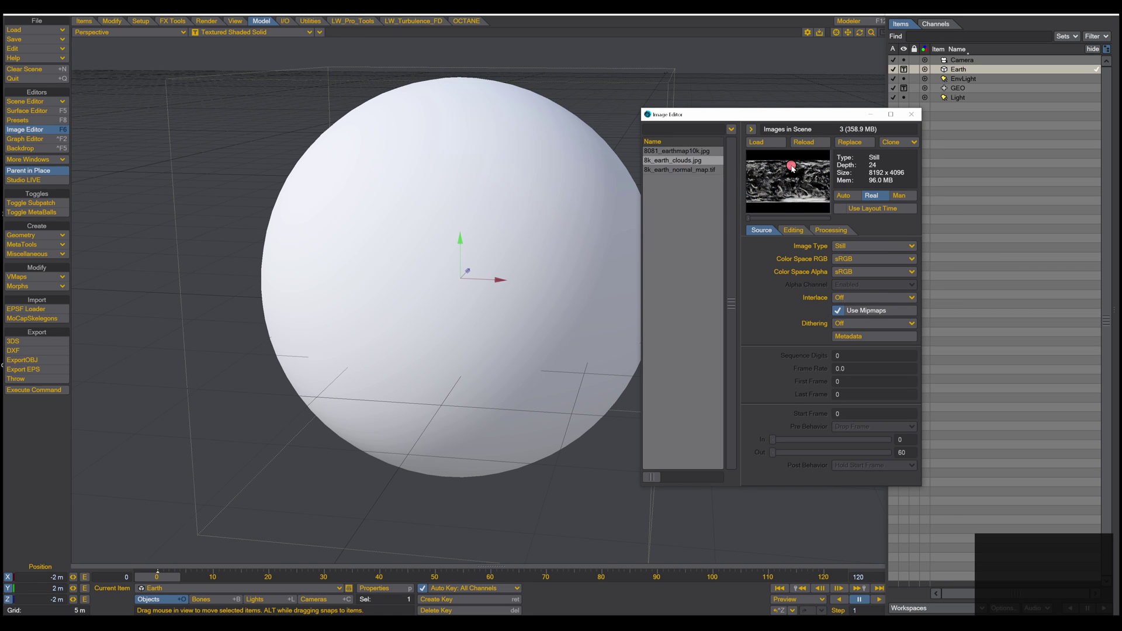
click(840, 261)
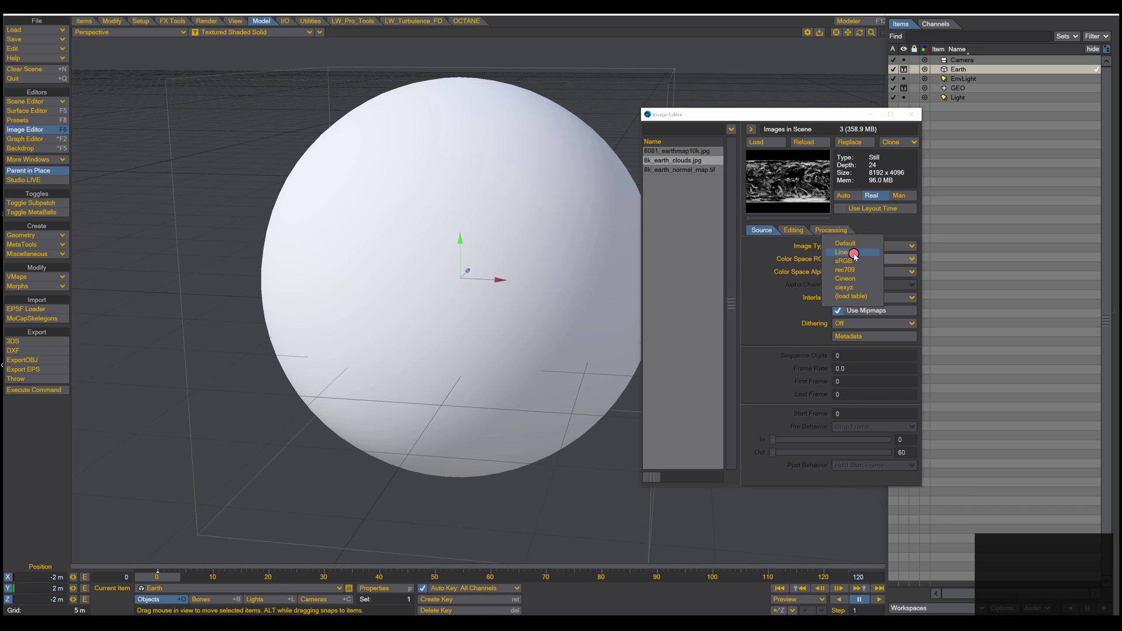
click(853, 254)
click(849, 261)
click(851, 263)
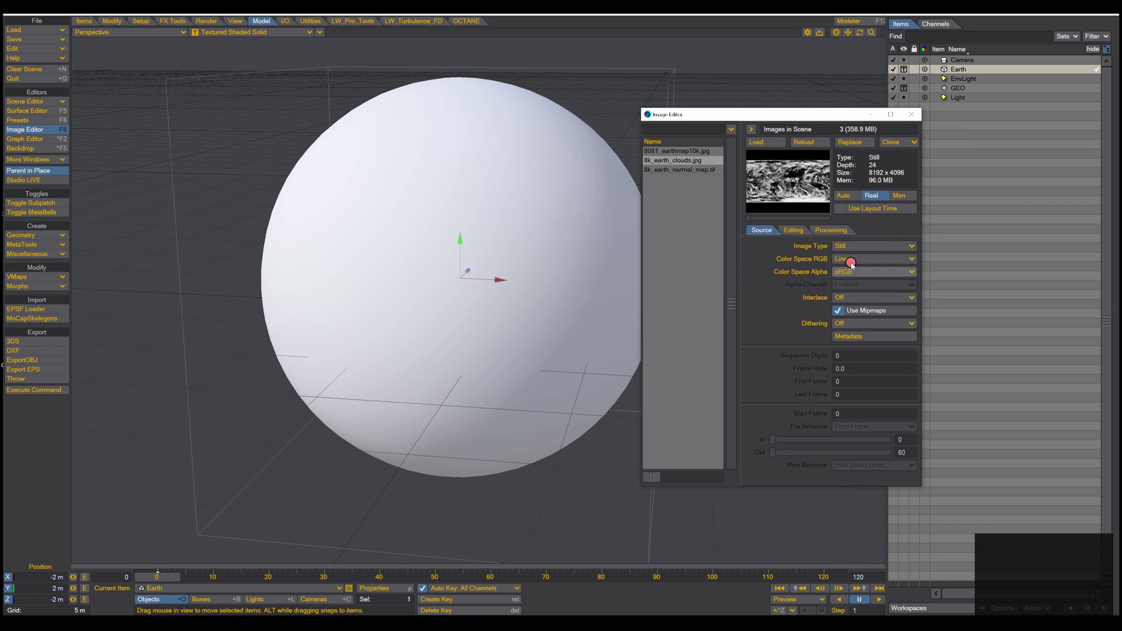
- Set the RGB color space of 8k_earth_normal_map.tif to Linear
click(690, 169)
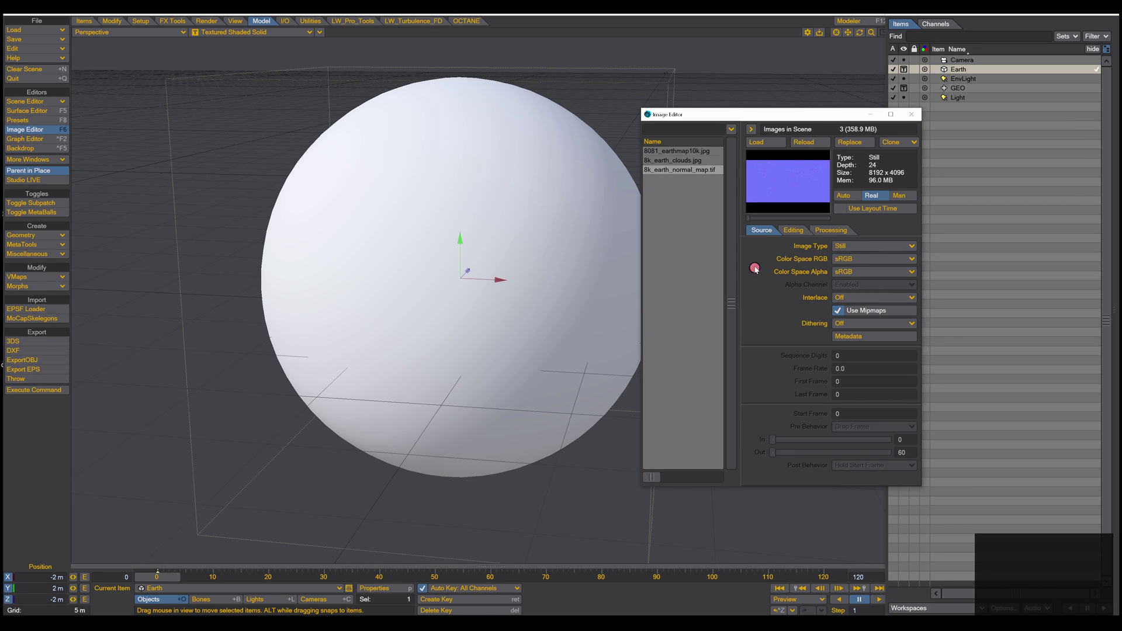
click(864, 262)
click(850, 259)
click(855, 263)
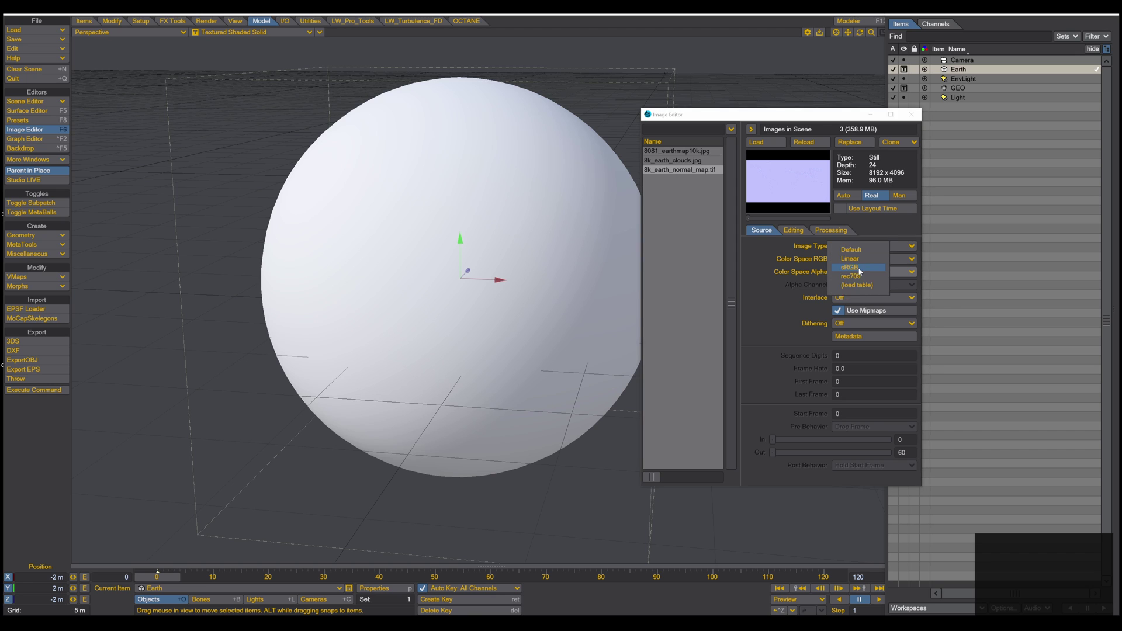
- Duplicate 8081_earthmap10k.jpg and set the copy's RGB and alpha color spaces to Linear
click(654, 151)
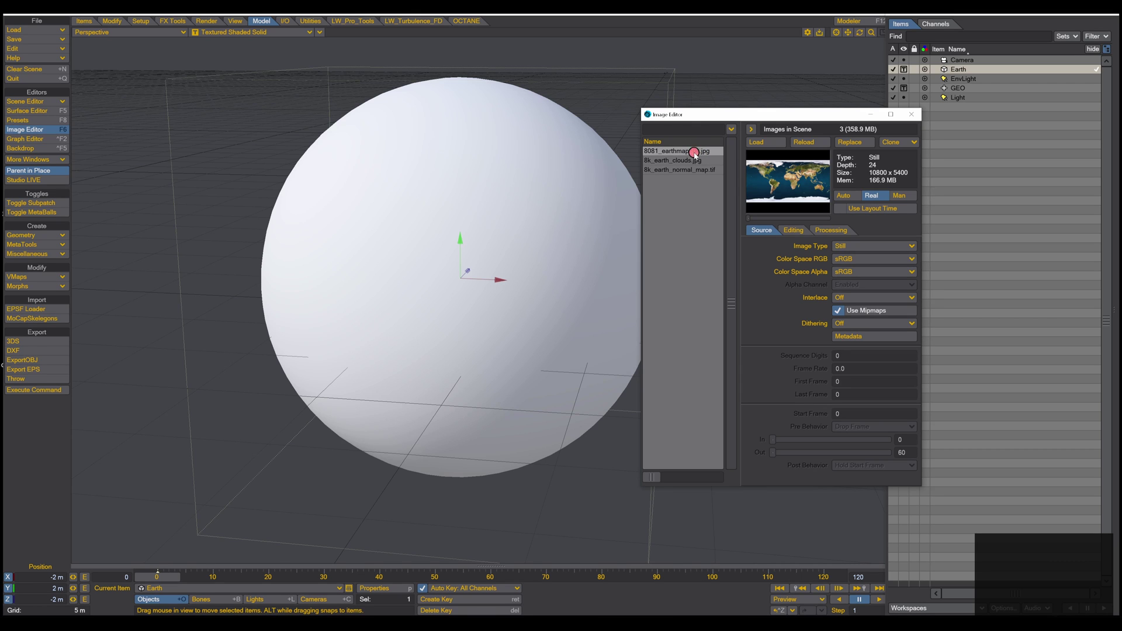
click(906, 142)
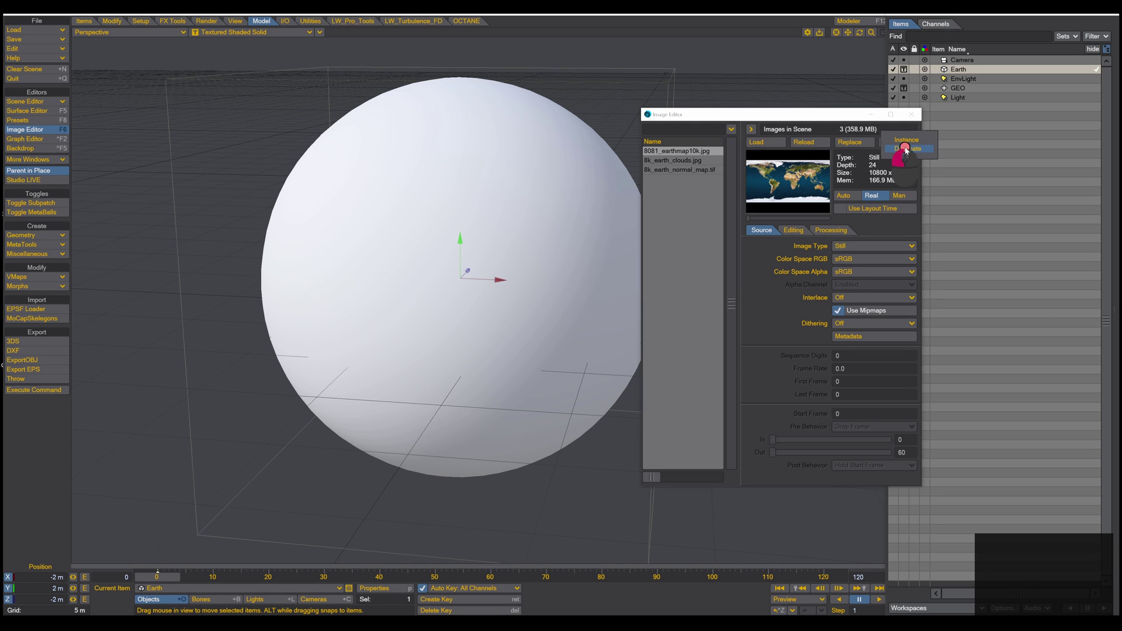
click(905, 149)
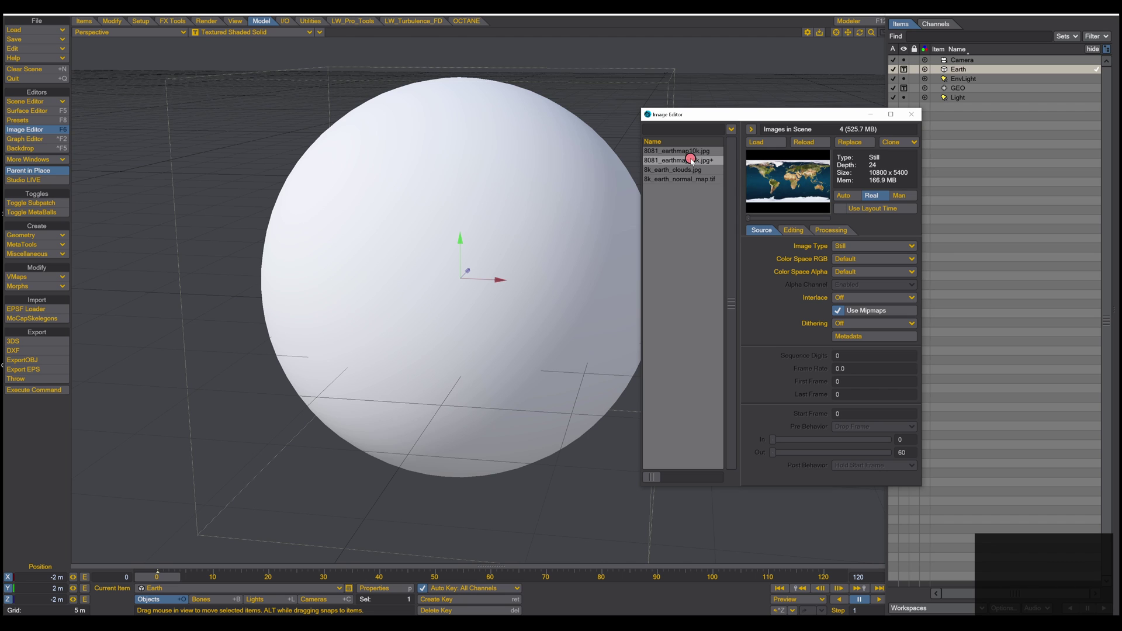
click(846, 262)
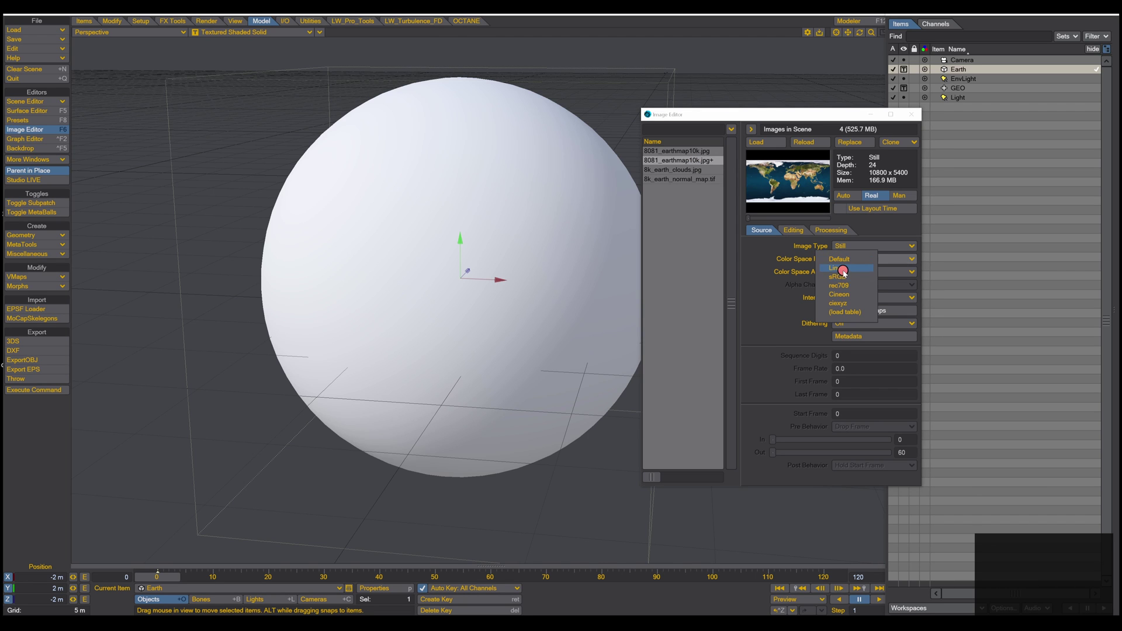
click(843, 273)
click(844, 273)
click(851, 284)
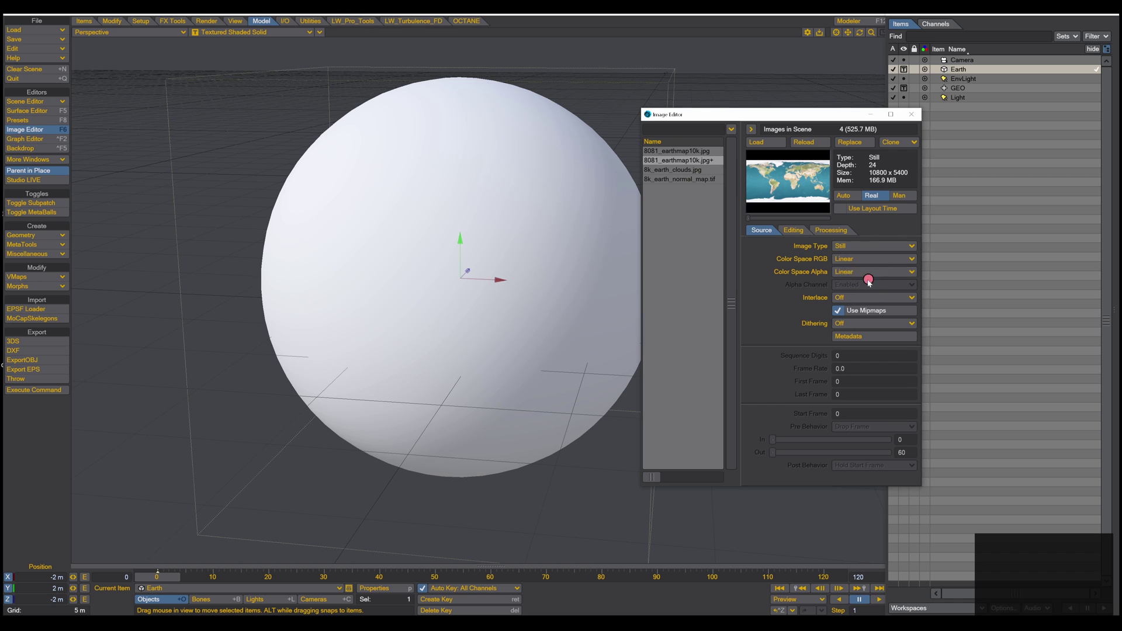
- Turn the duplicated earth map into a high-contrast grayscale image with saturation -1.0 and contrast 0.6
click(700, 162)
click(795, 230)
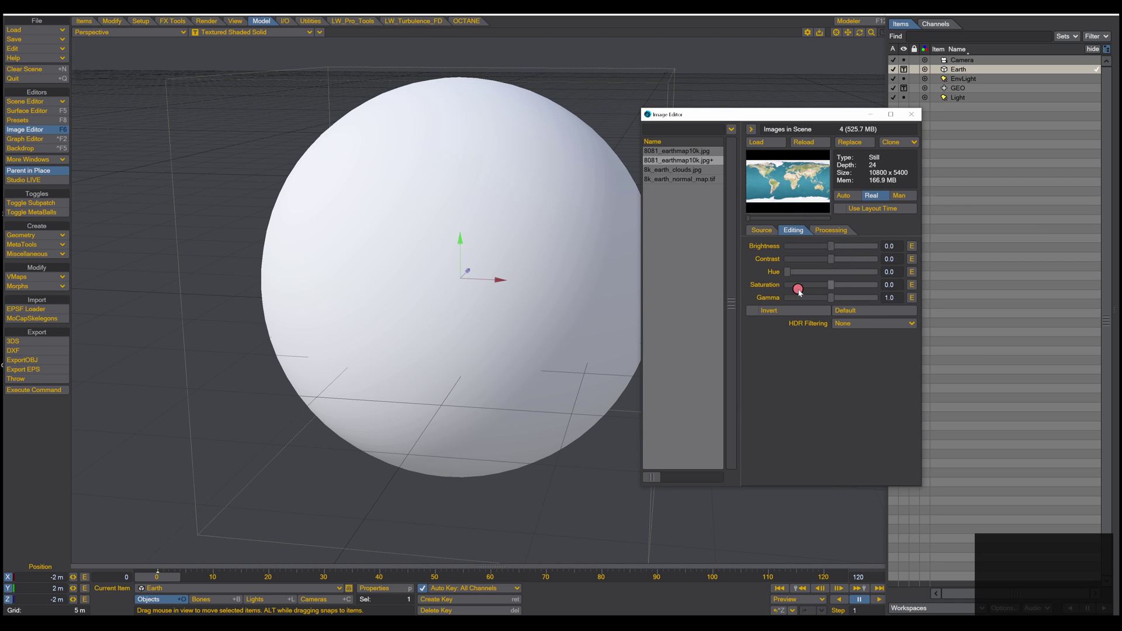
drag(820, 287, 702, 288)
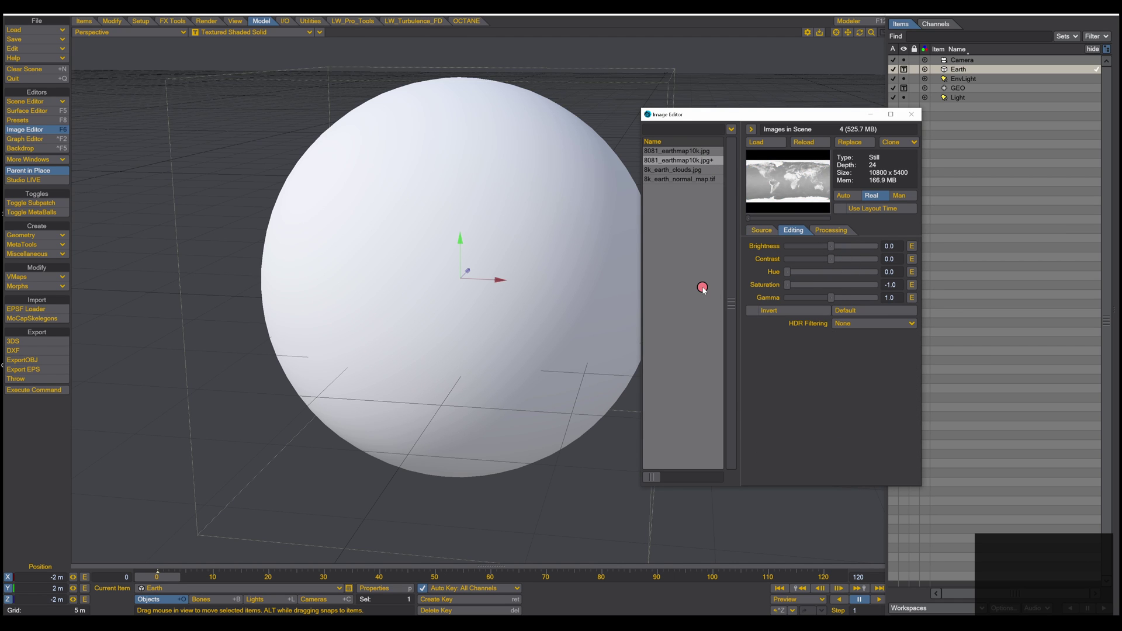
drag(832, 259, 857, 259)
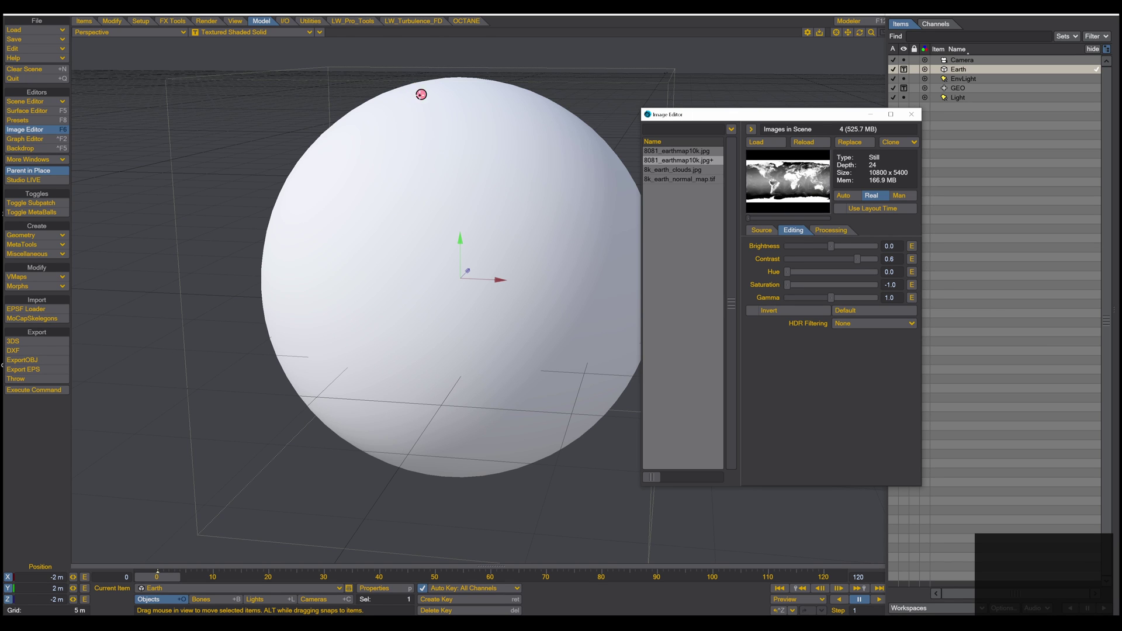
click(912, 114)
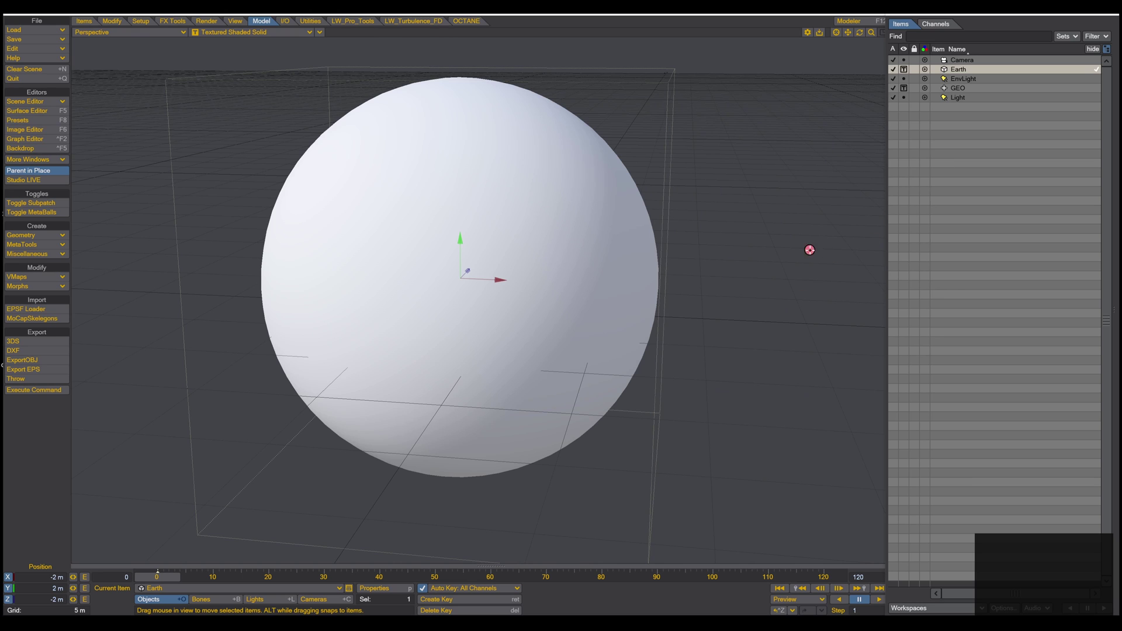
- Add 8081_earthmap10k.jpg as an Image node in the Sphere surface's node graph and place it beside the Principled BSDF node
click(28, 111)
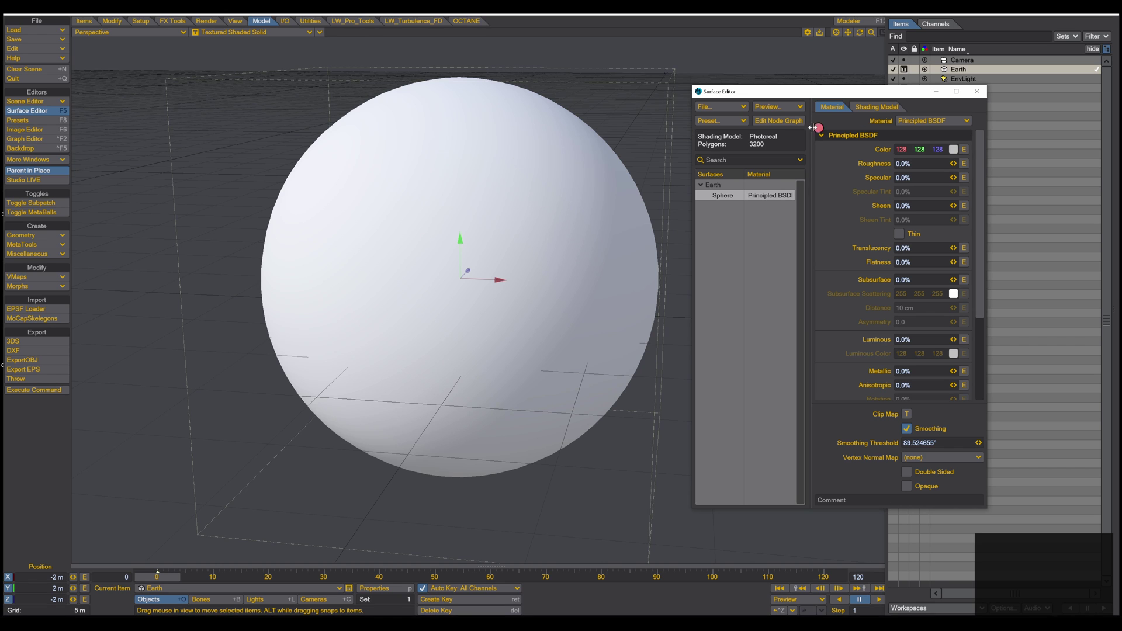
click(767, 120)
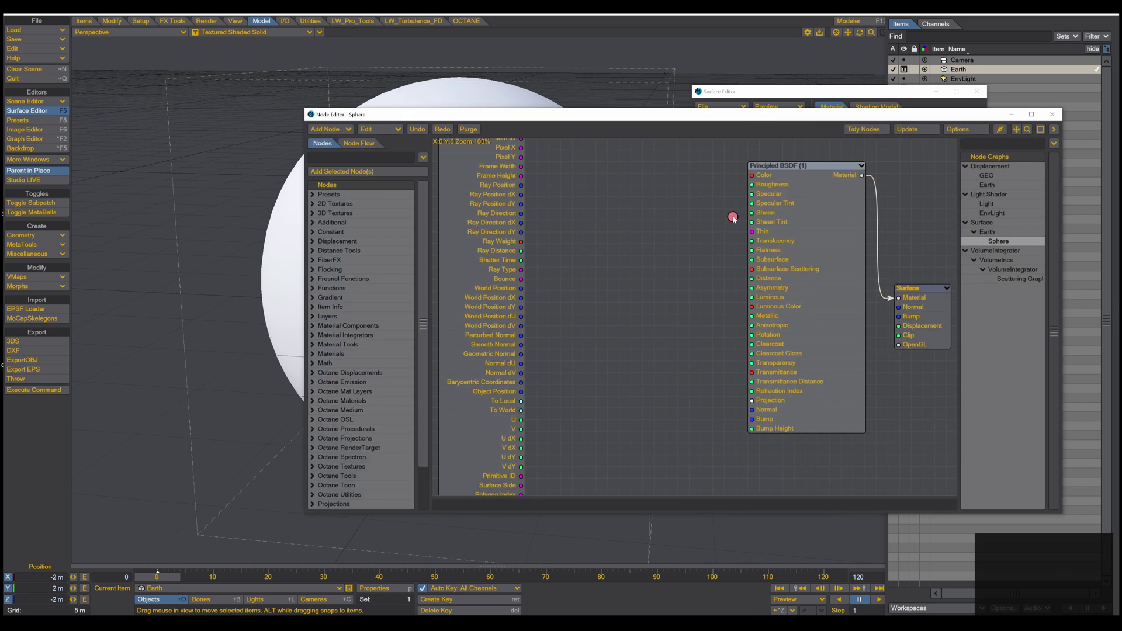
click(784, 211)
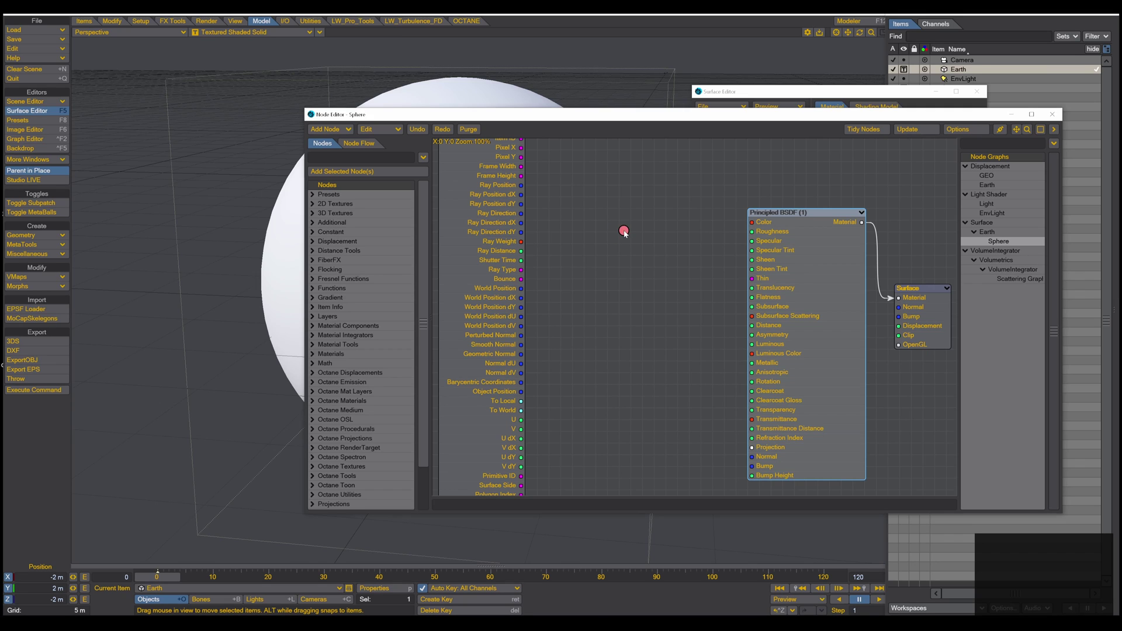
click(872, 107)
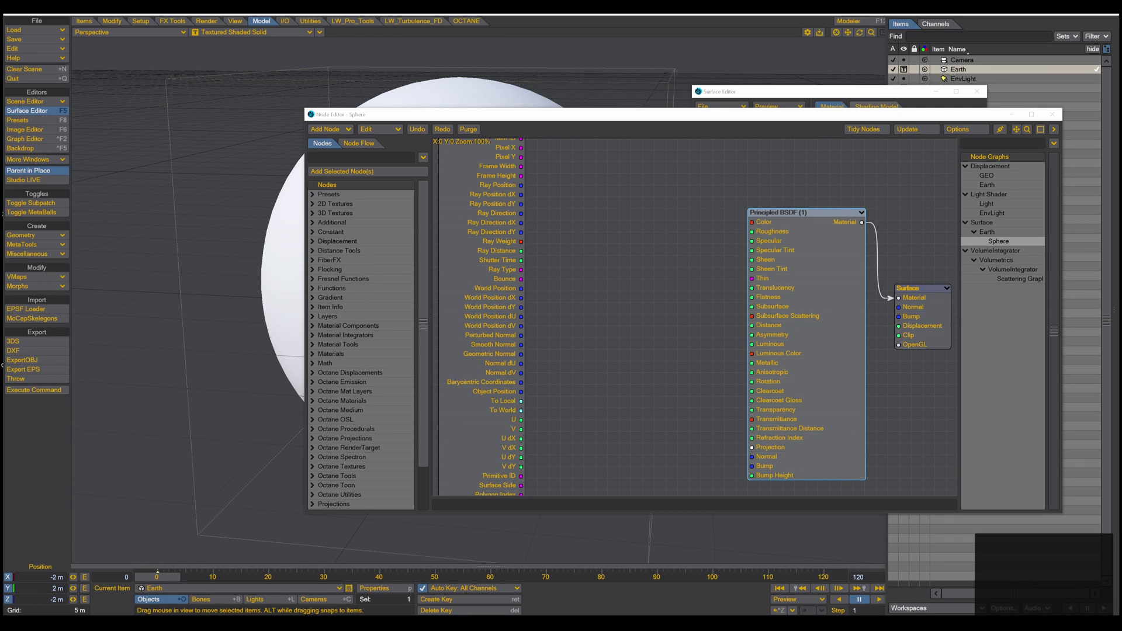
drag(1116, 176, 854, 266)
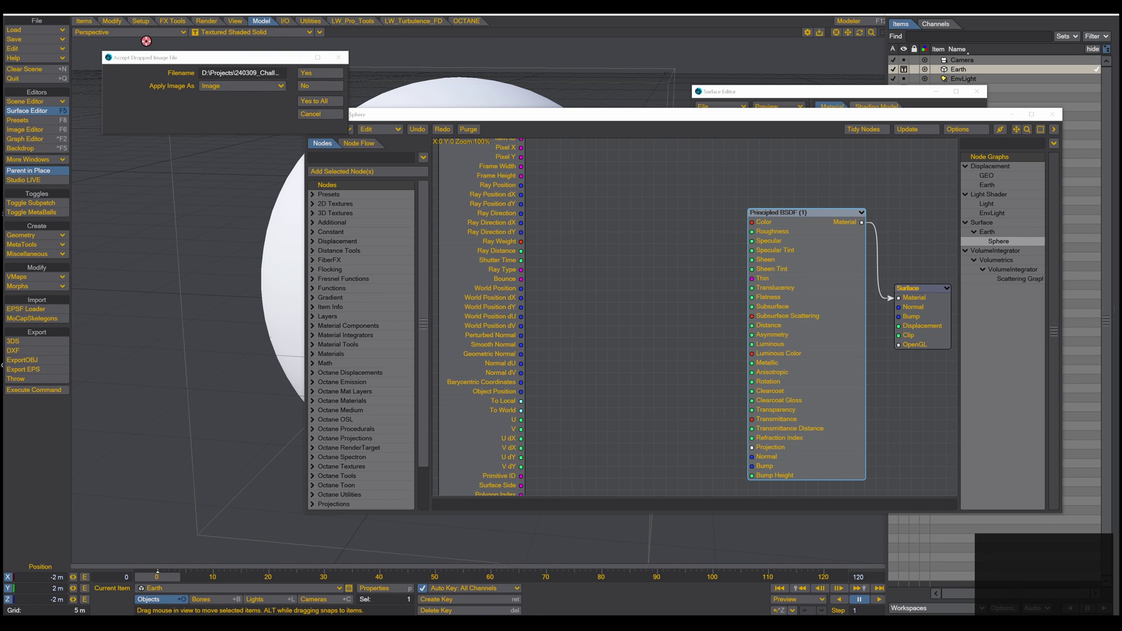
drag(243, 57, 489, 162)
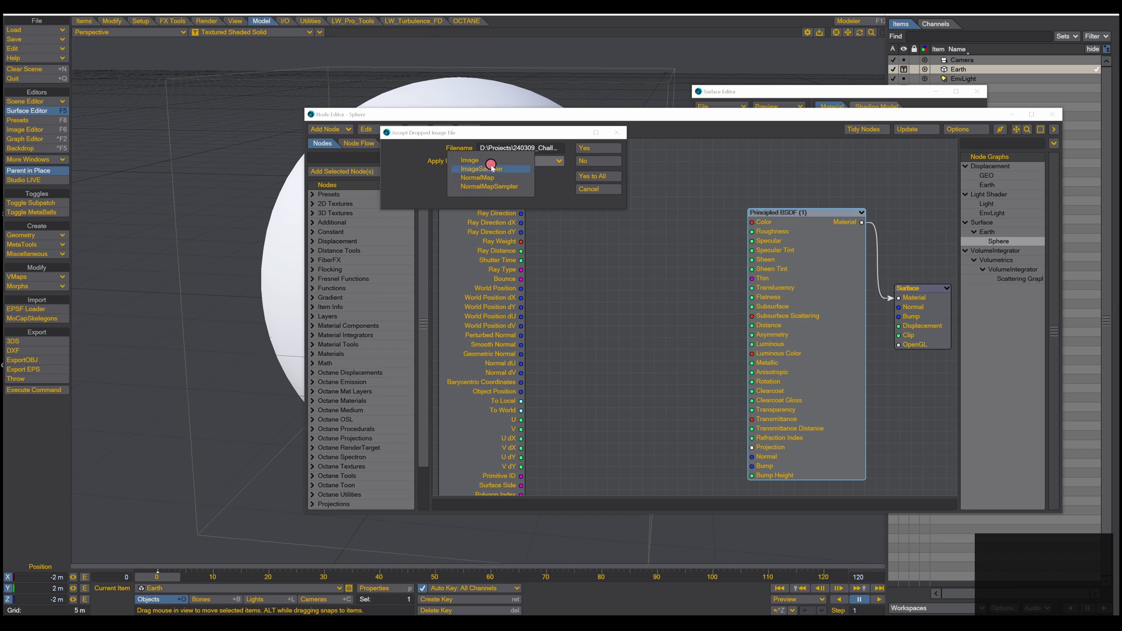
click(584, 149)
drag(689, 255, 632, 209)
click(647, 234)
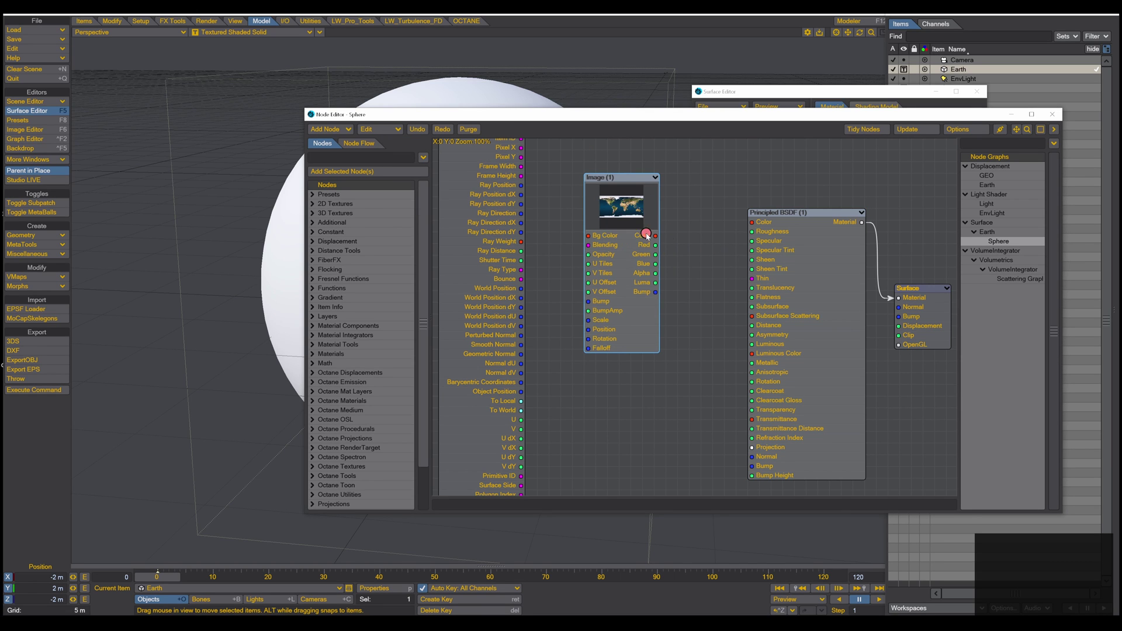
- Set the earth map node to Spherical mapping with automatic sizing and connect its Color output to the Principled BSDF Color input
double_click(622, 213)
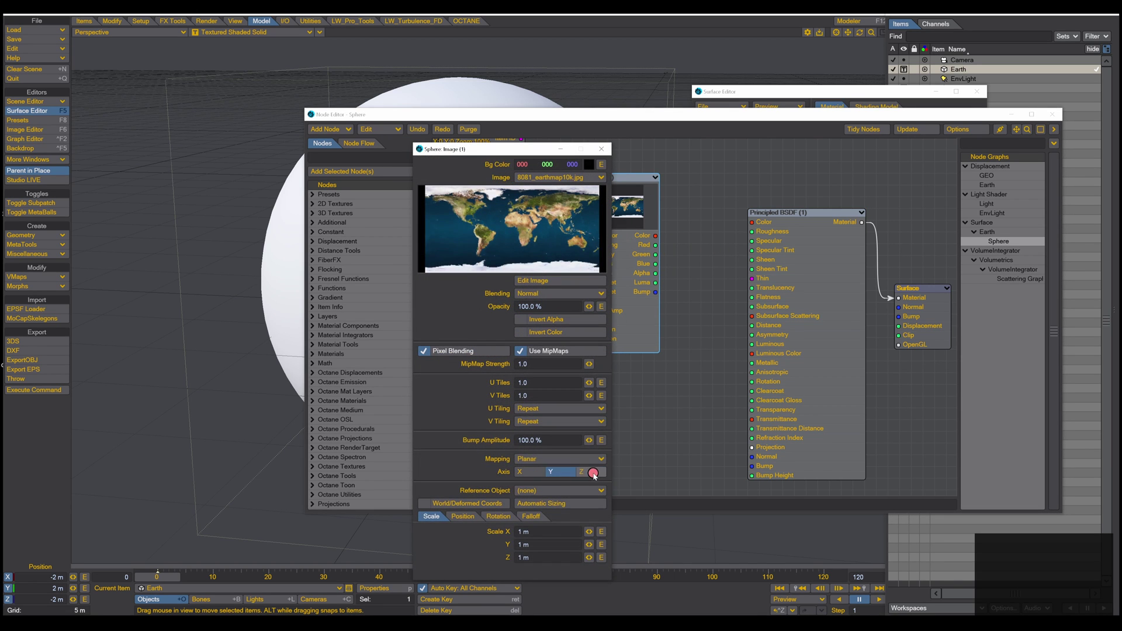
click(554, 458)
mouse_move(554, 458)
mouse_down()
mouse_move(539, 466)
mouse_move(549, 466)
mouse_up()
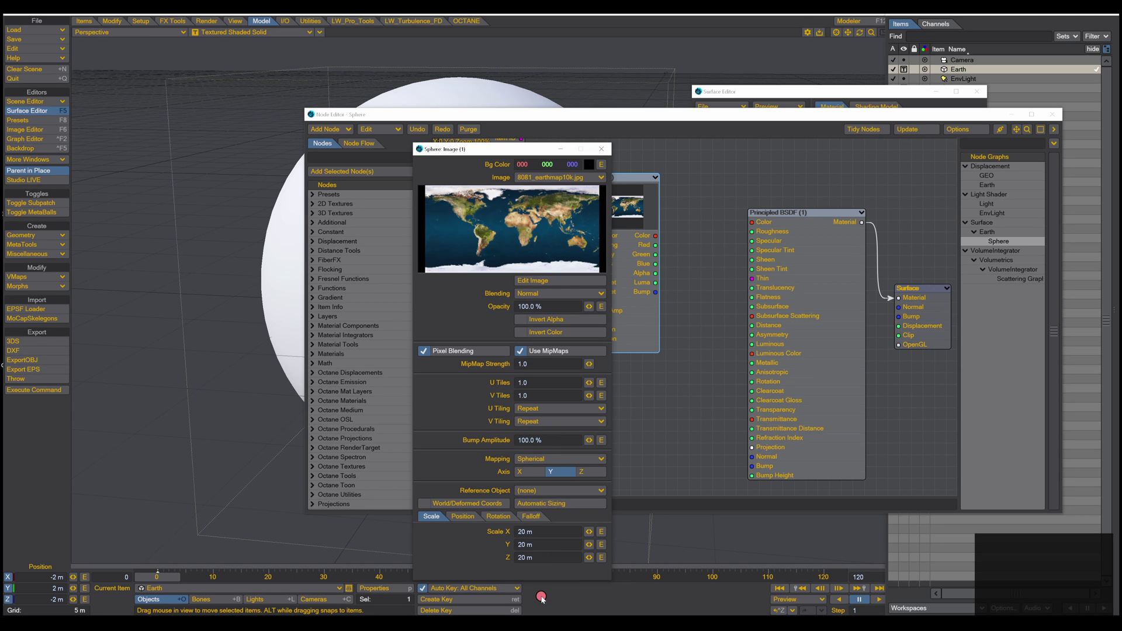
click(602, 149)
drag(655, 236, 755, 224)
click(623, 113)
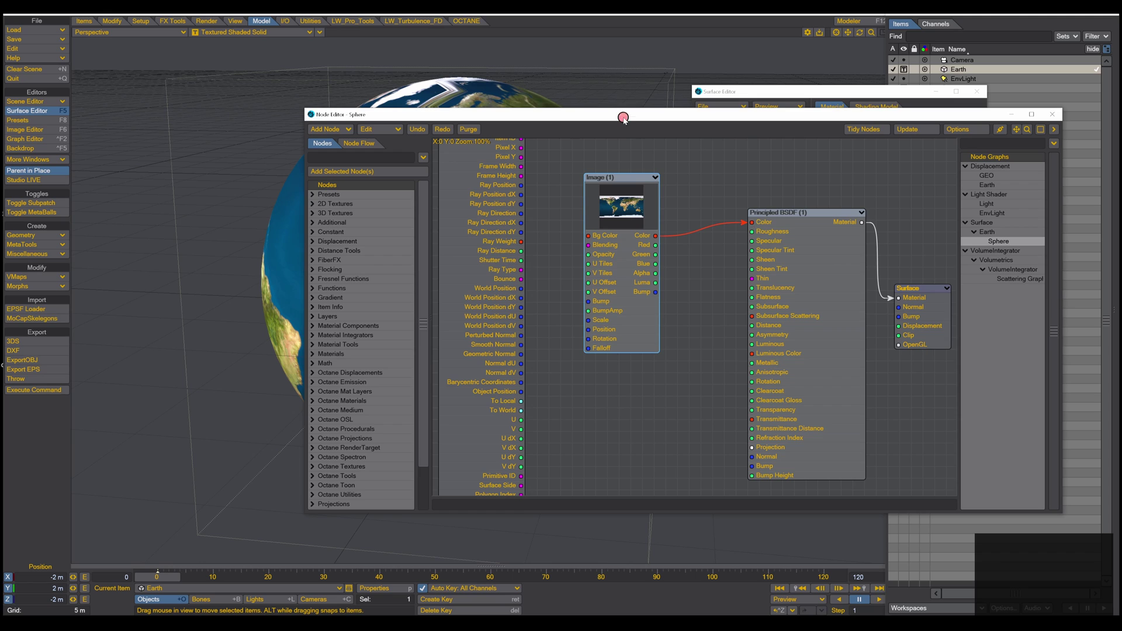
- Preview the color-mapped Earth in VPR around Africa, and return the viewport to Textured Shaded Solid
drag(604, 117, 682, 358)
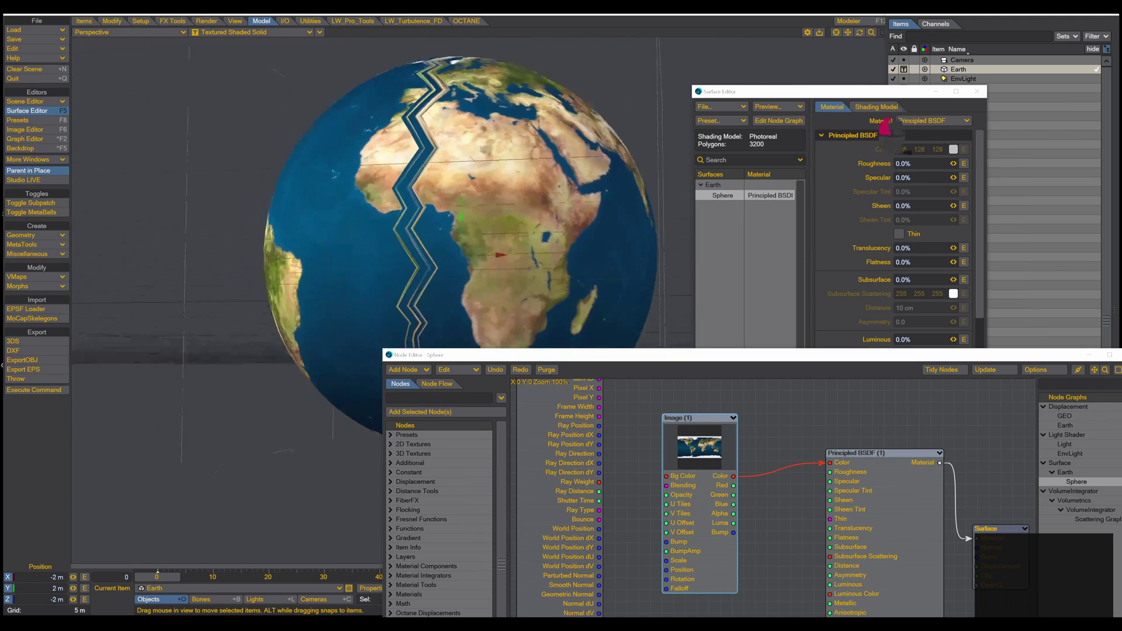
alt+drag(790, 321, 530, 248)
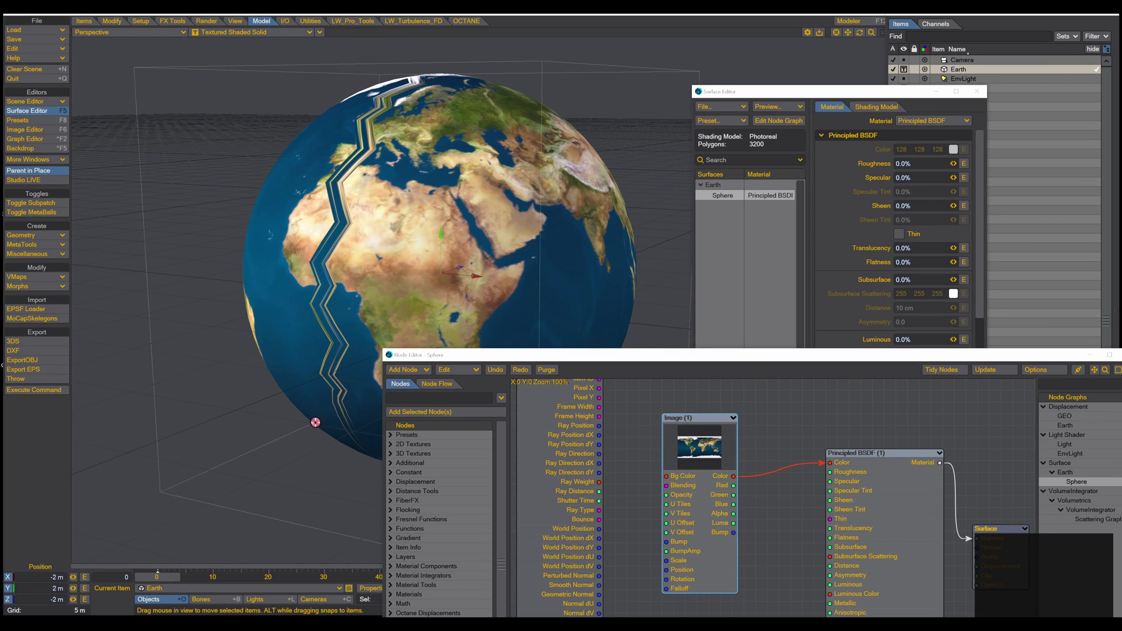
alt+drag(409, 369, 419, 272)
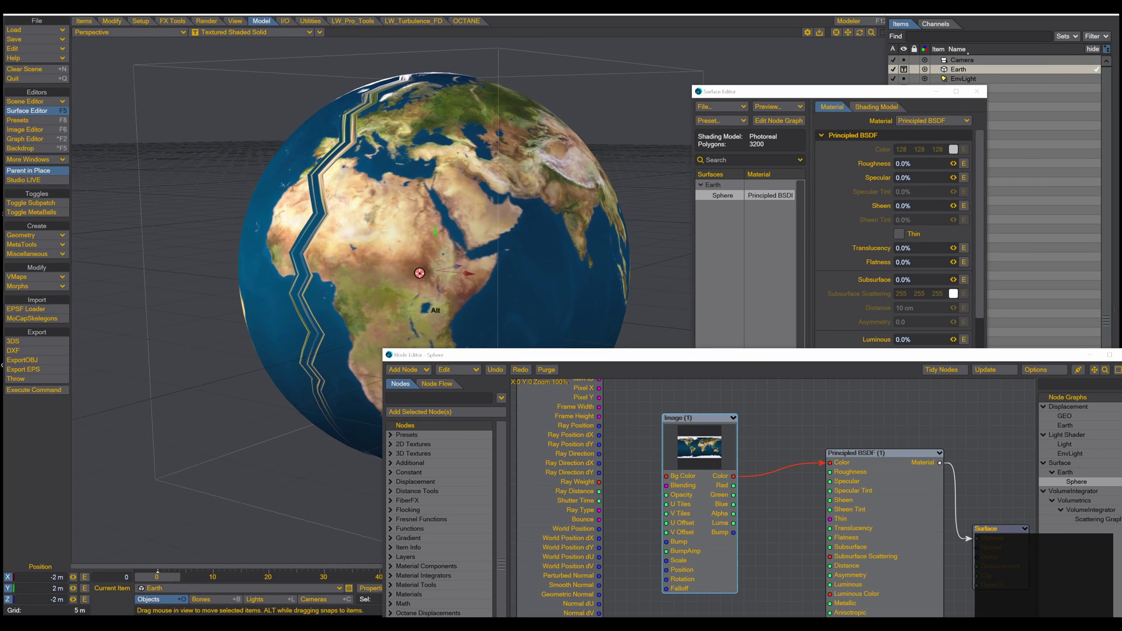
click(257, 35)
click(237, 89)
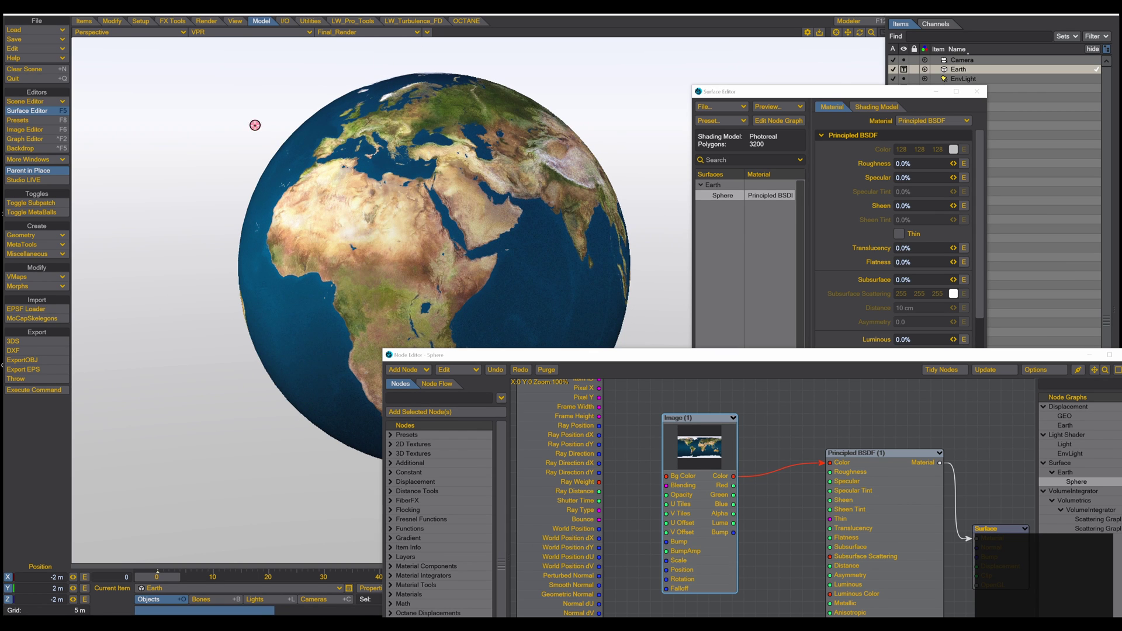
click(268, 32)
click(237, 56)
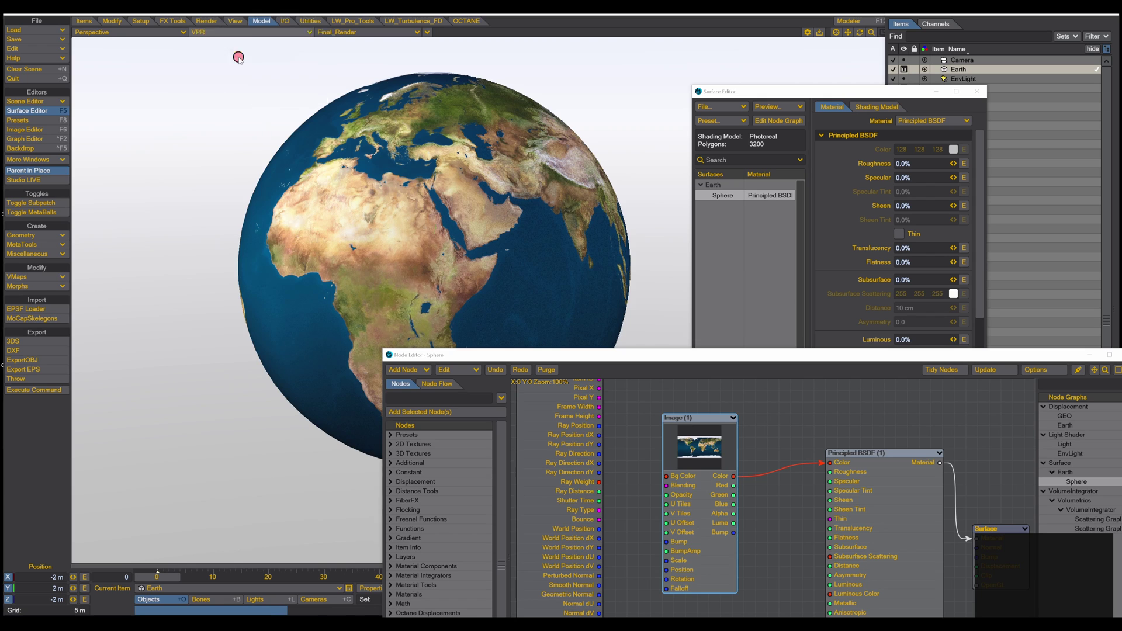
- Collapse the earth map node and add 8k_earth_normal_map.tif to the graph as a NormalMap node
drag(688, 355, 656, 305)
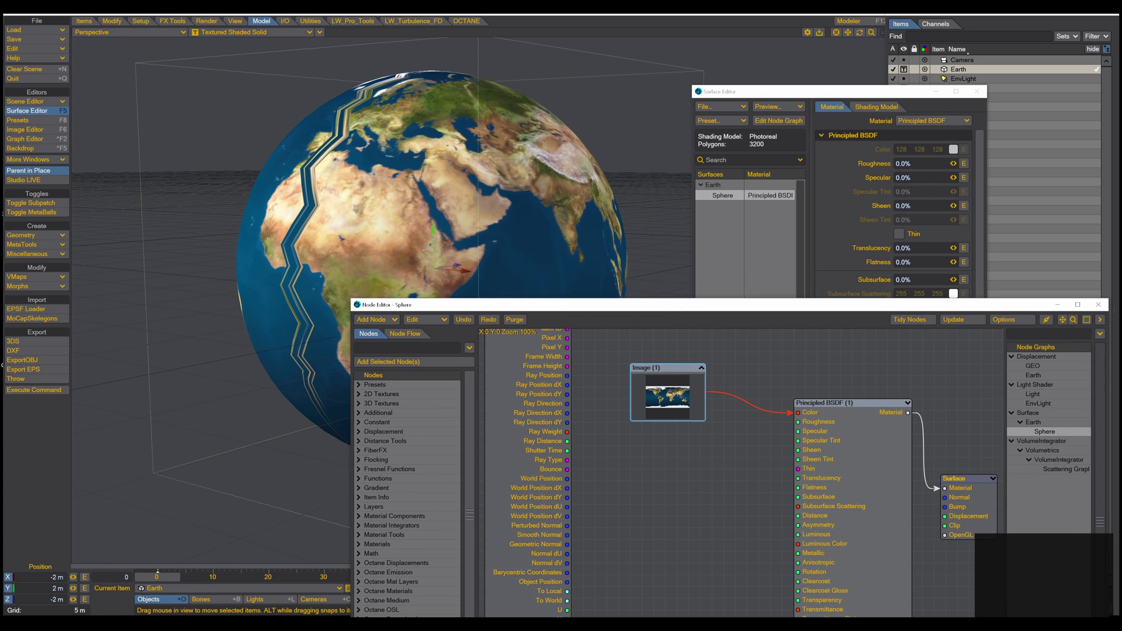
click(617, 495)
drag(618, 495, 618, 497)
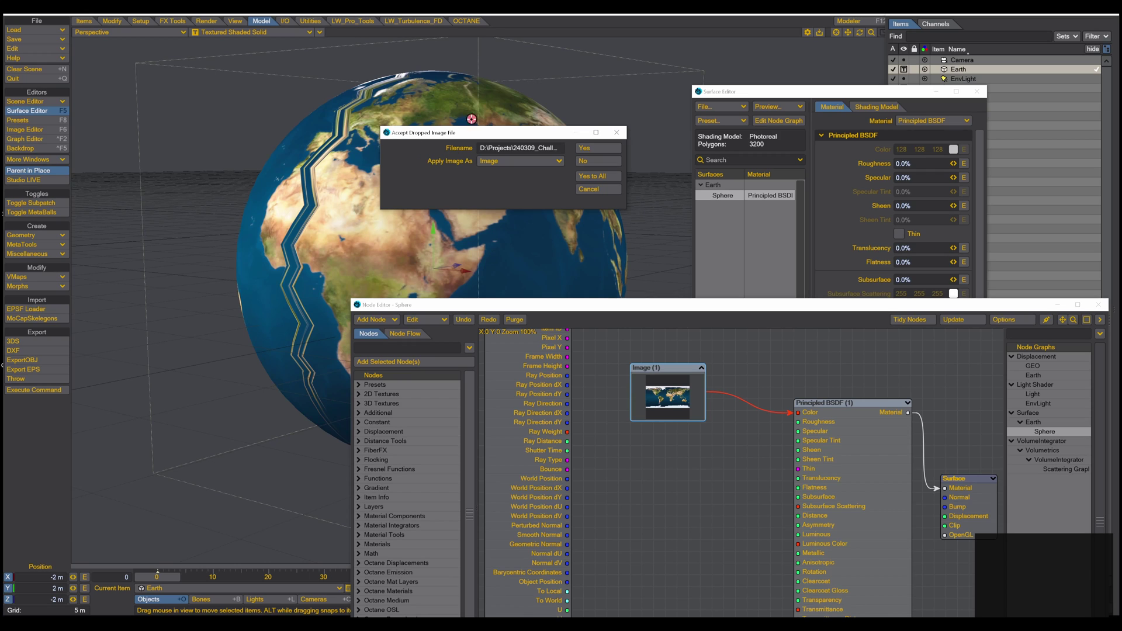
click(488, 161)
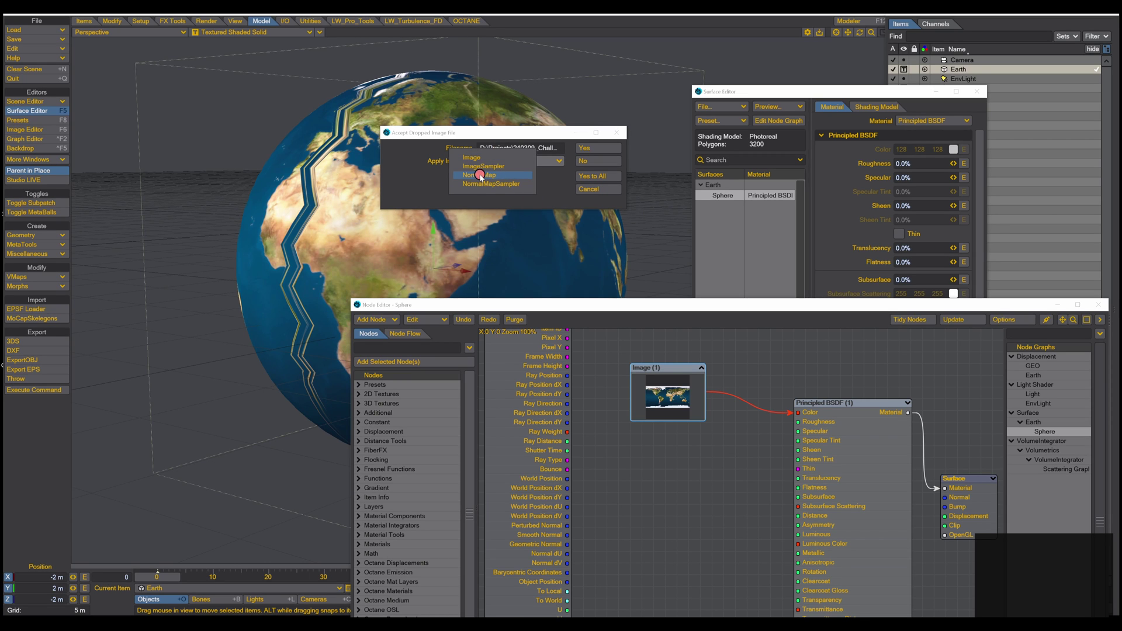
click(481, 175)
click(591, 148)
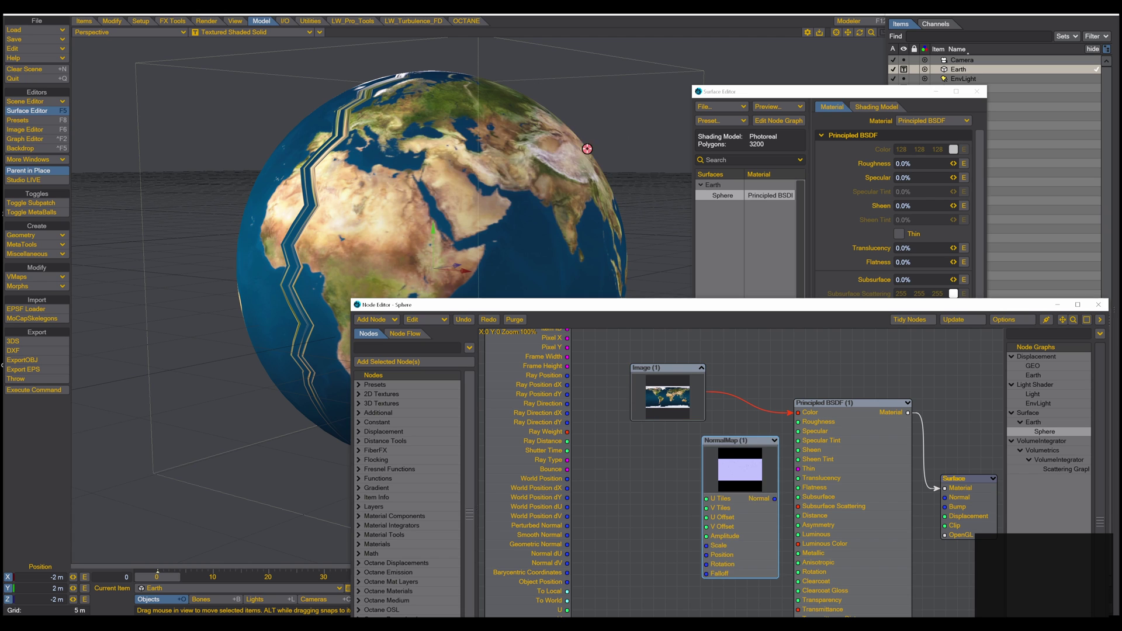
- Place the NormalMap node beneath the earth map node and check the color space settings of its image
double_click(678, 451)
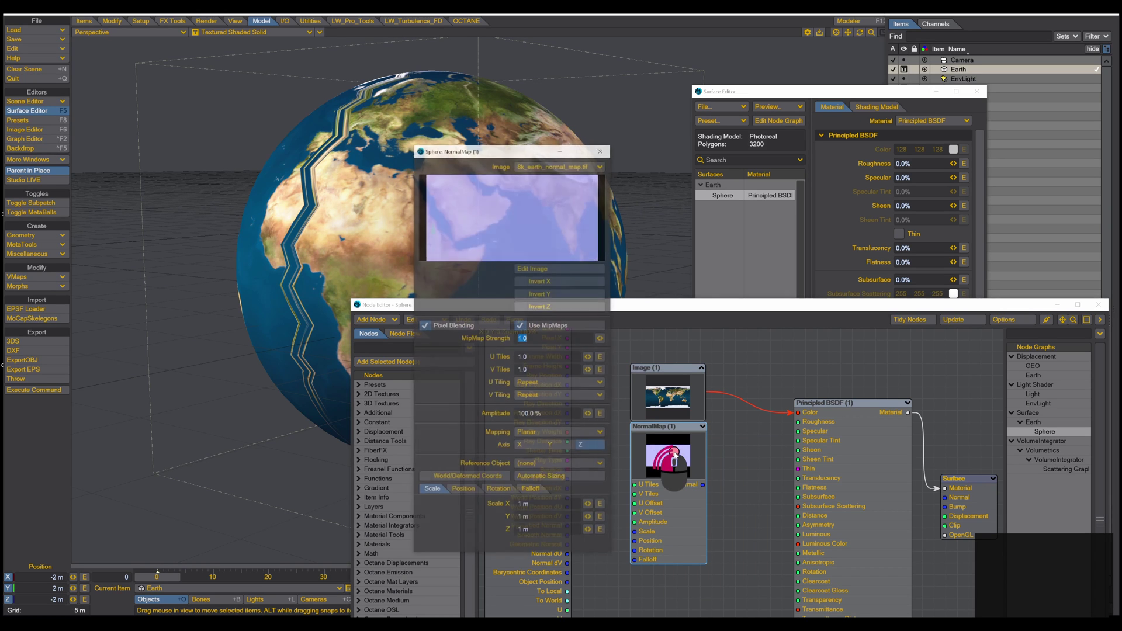
click(544, 267)
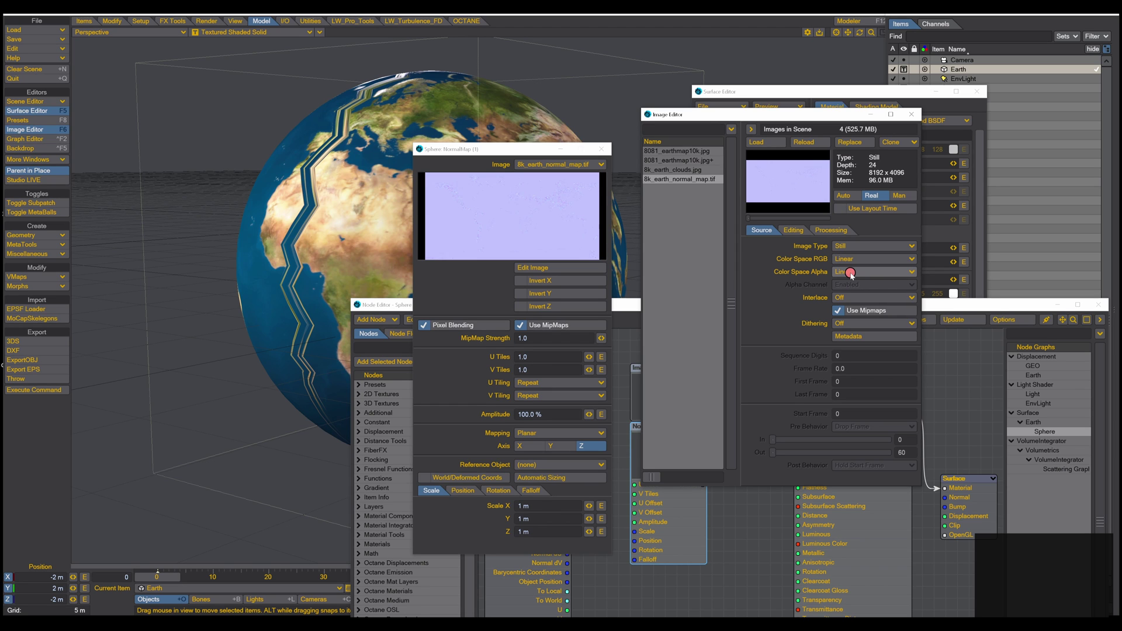
key(F6)
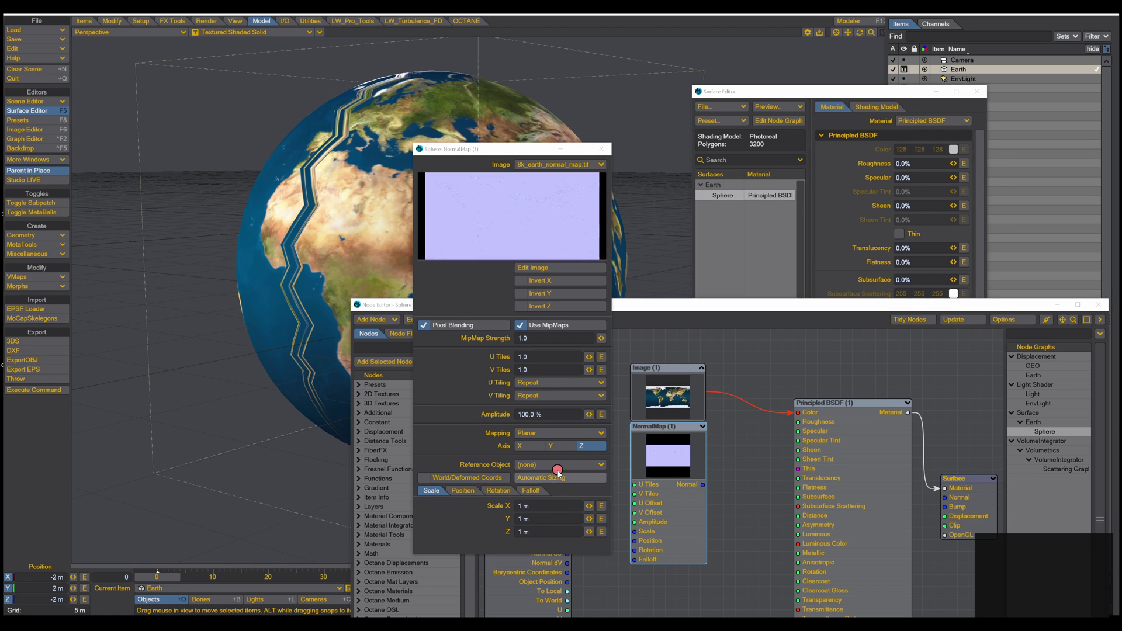
- Set the NormalMap node to Spherical mapping with automatic sizing and connect its Normal output to the Principled BSDF Normal input
click(551, 433)
click(545, 439)
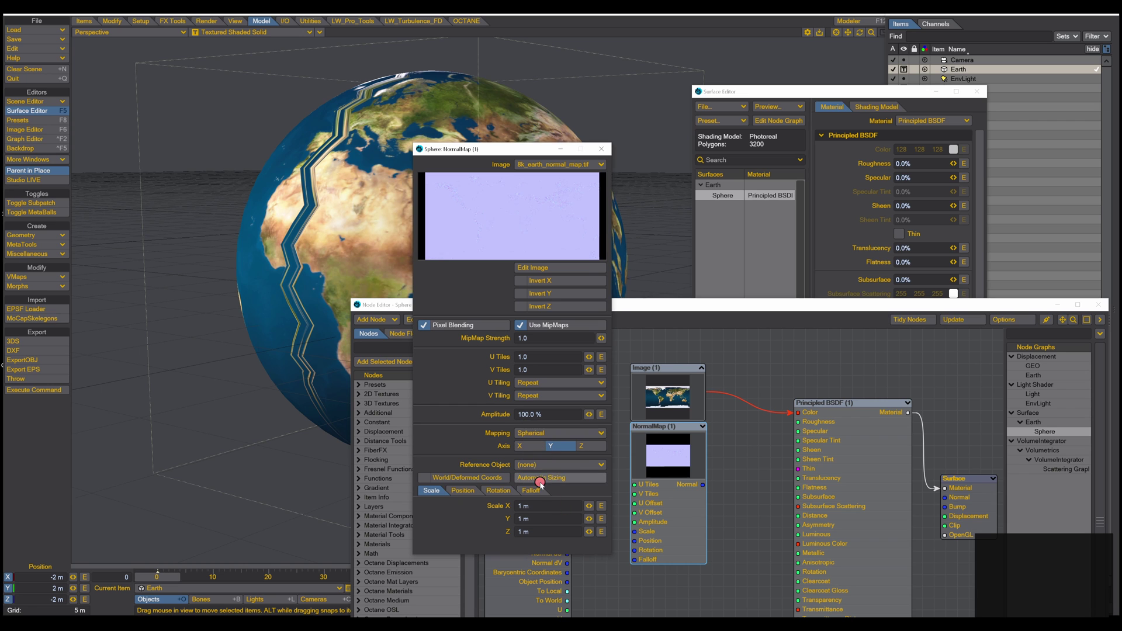
click(538, 478)
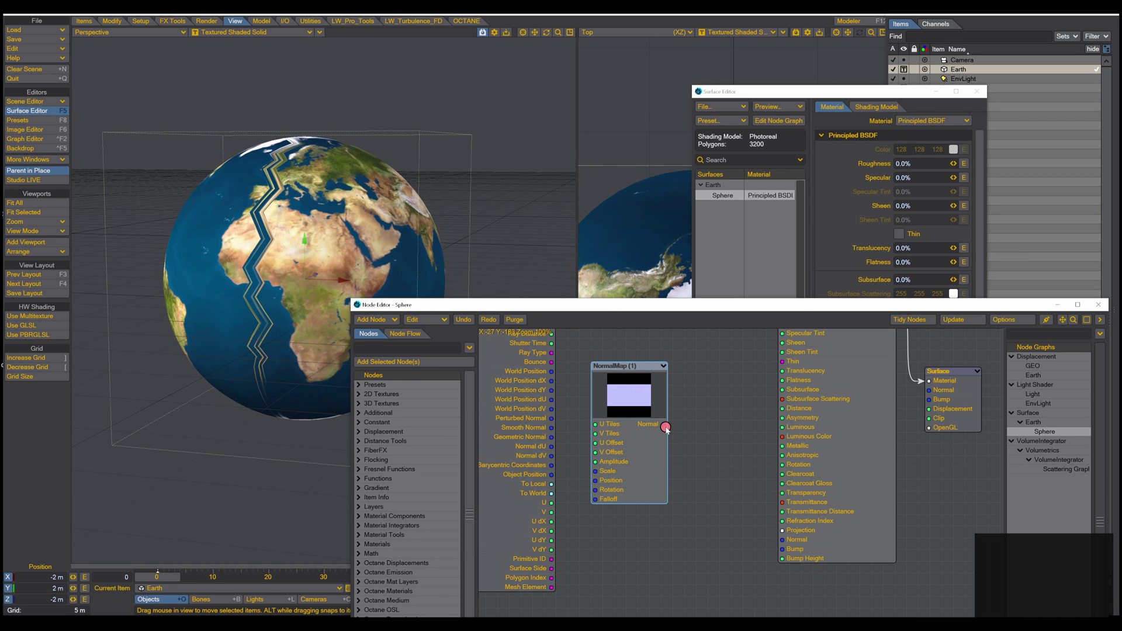
drag(664, 427, 785, 543)
- Examine the normal-mapped relief over Europe and the Mediterranean in a VPR perspective view, and make the light the current item
click(252, 32)
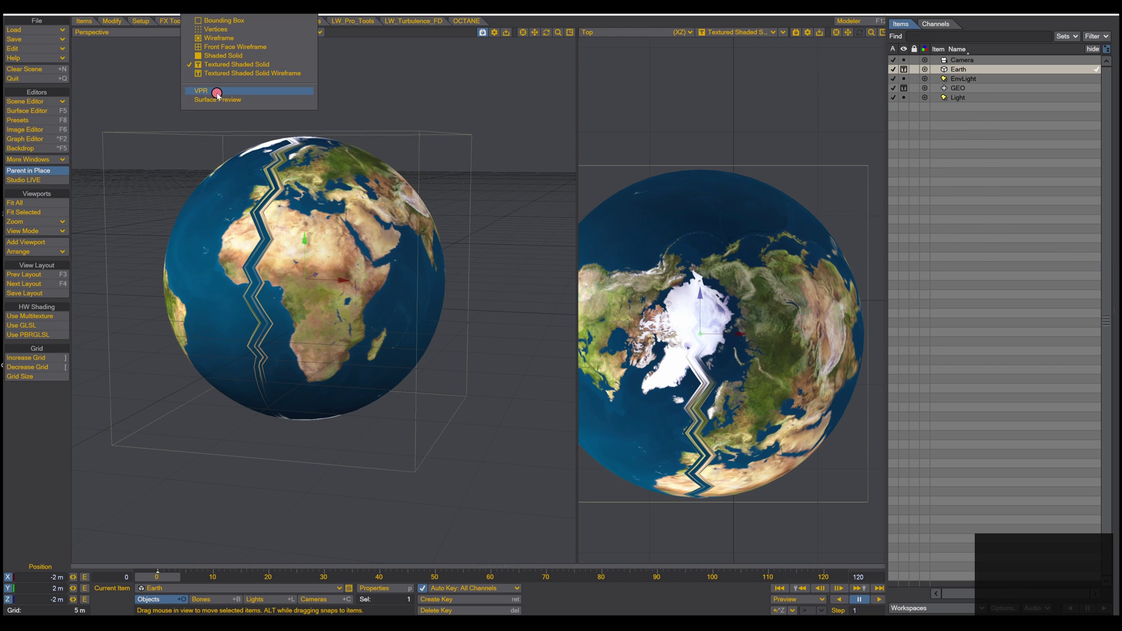
click(213, 93)
alt+scroll(333, 156, up, 10)
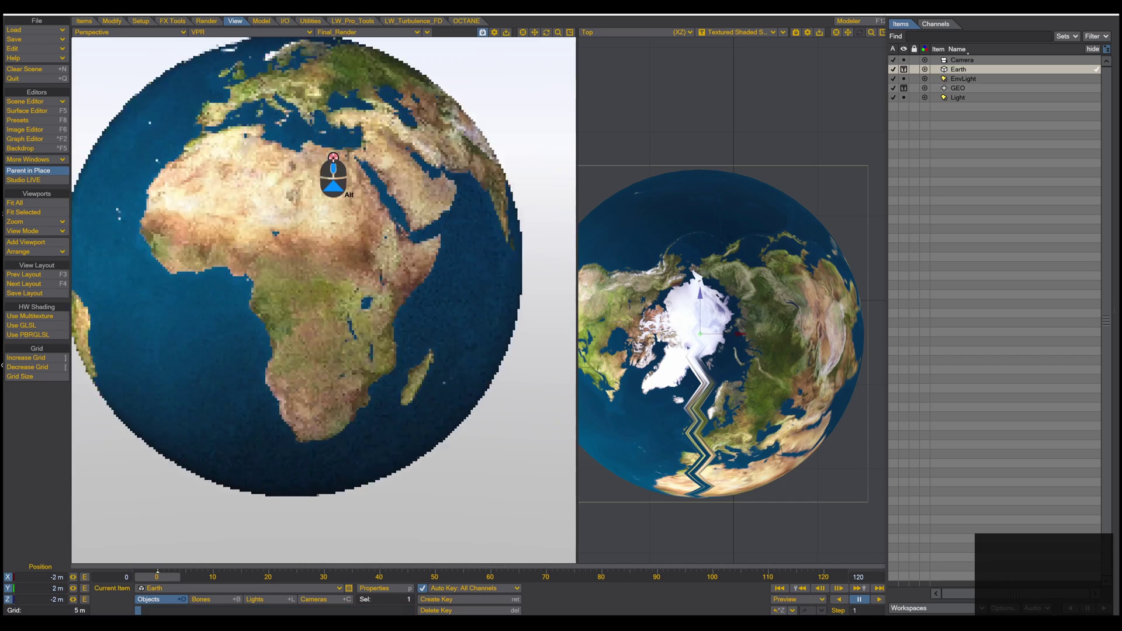
alt+drag(391, 232, 336, 281)
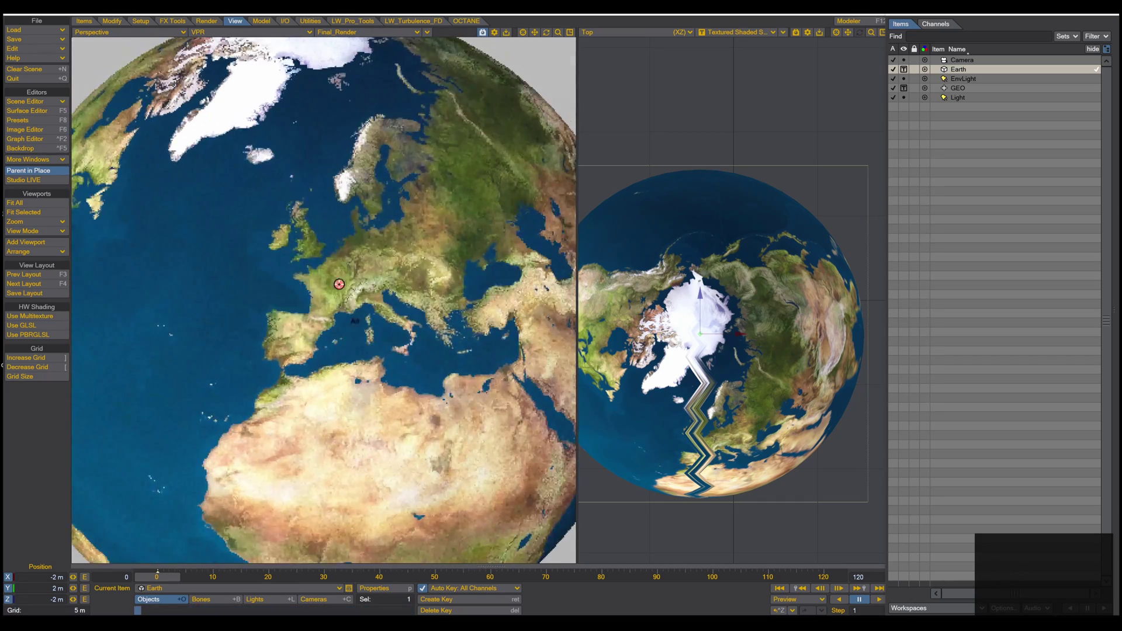
alt+scroll(370, 311, up, 6)
alt+scroll(370, 314, up, 3)
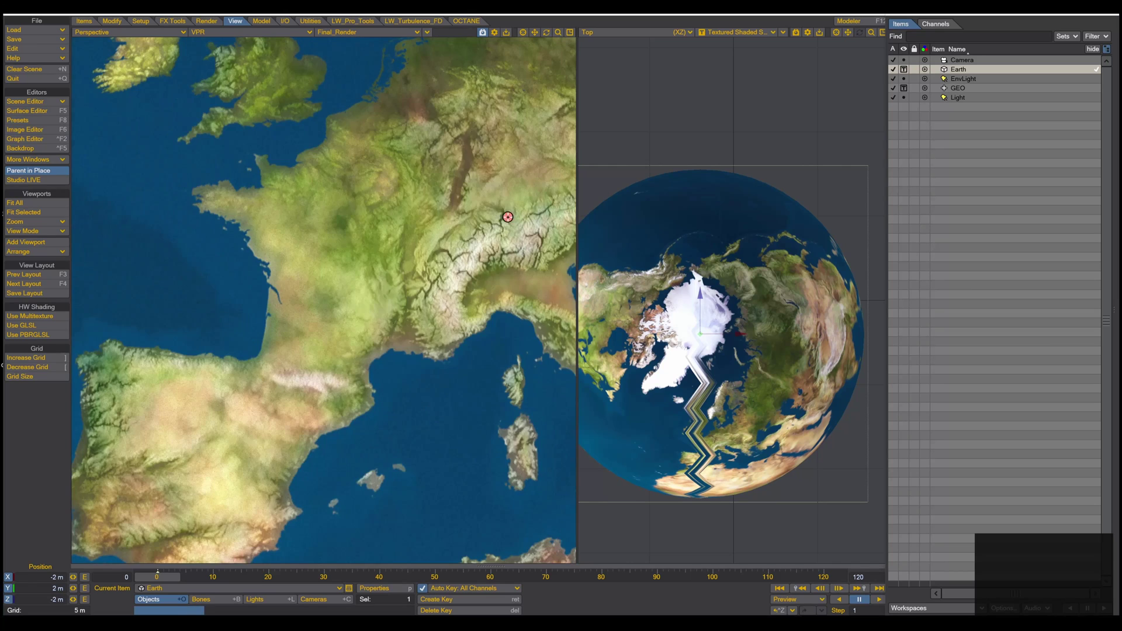
mouse_move(448, 354)
alt+mouse_down()
mouse_move(426, 349)
mouse_move(446, 358)
alt+mouse_up()
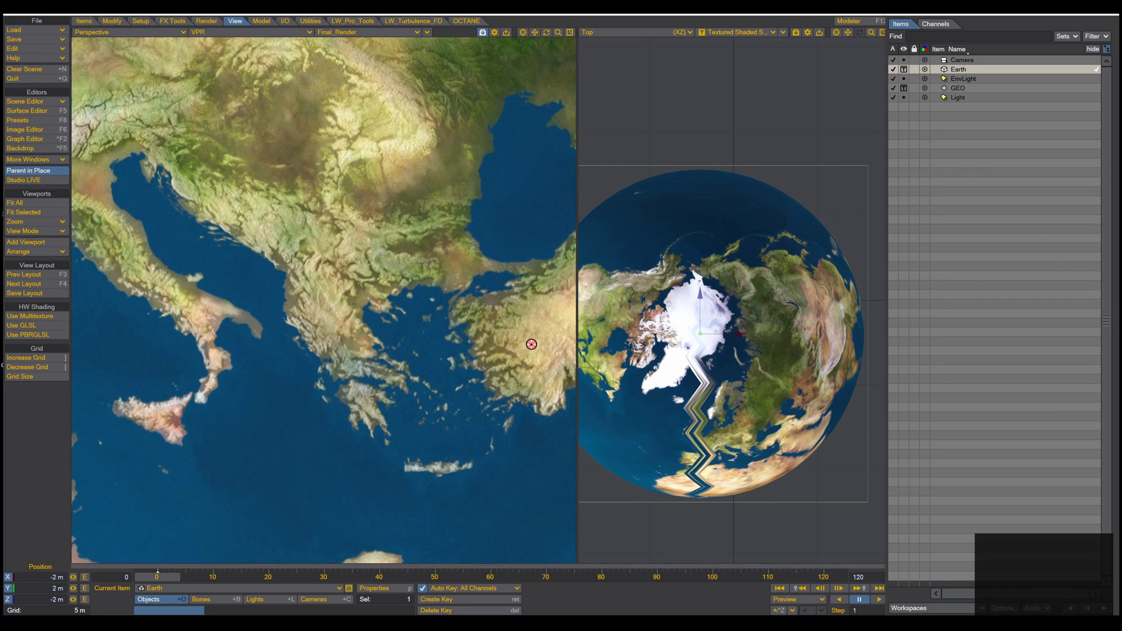
key(shift+l)
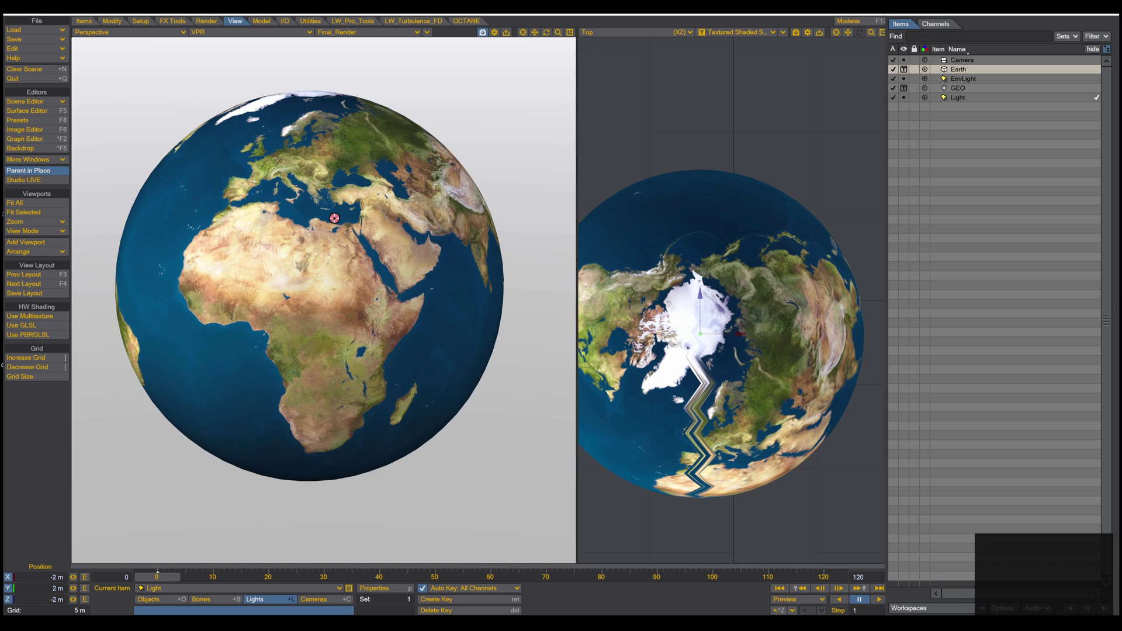
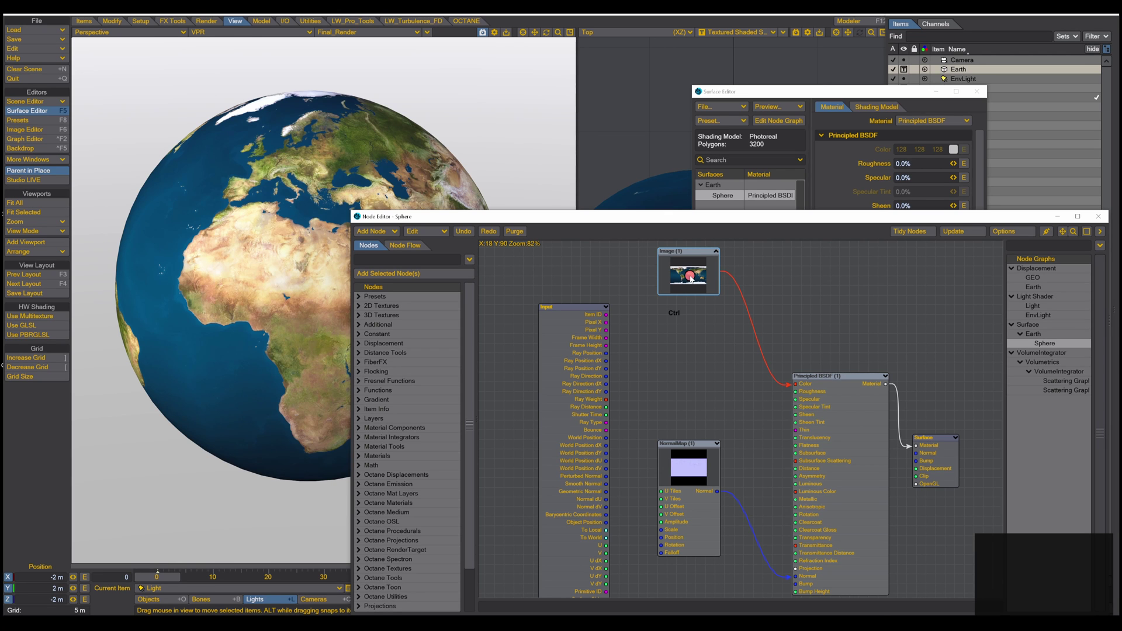
- Duplicate the earth map Image node, place the copy below the original and assign the grayscale 8081_earthmap10k.jpg+ image to it
key(ctrl+c)
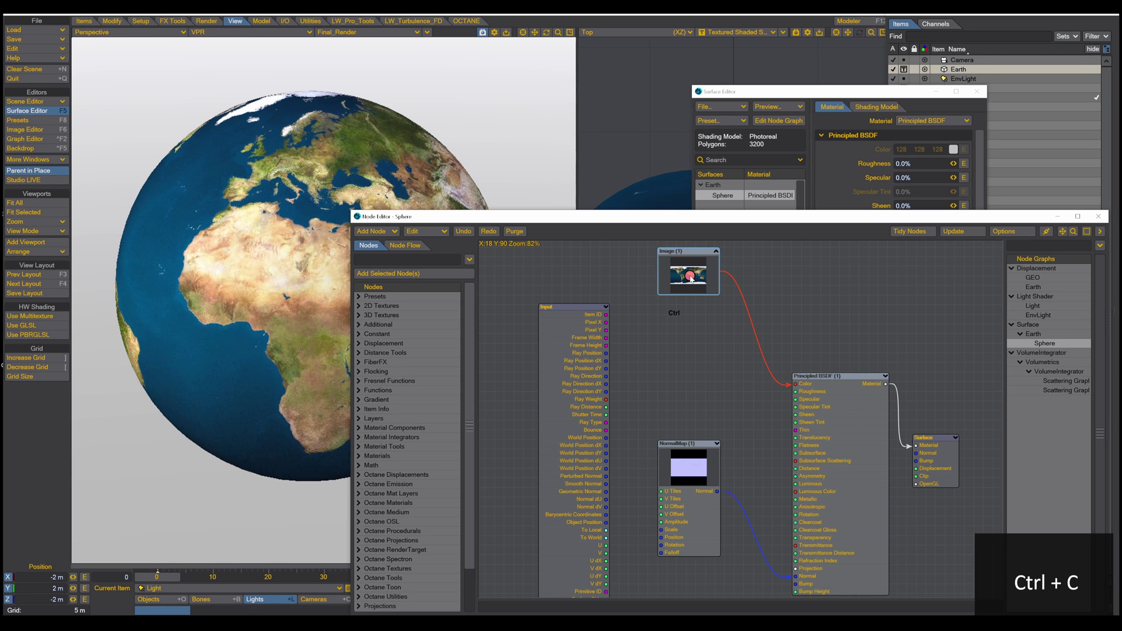
key(ctrl+v)
drag(743, 372, 682, 341)
double_click(682, 341)
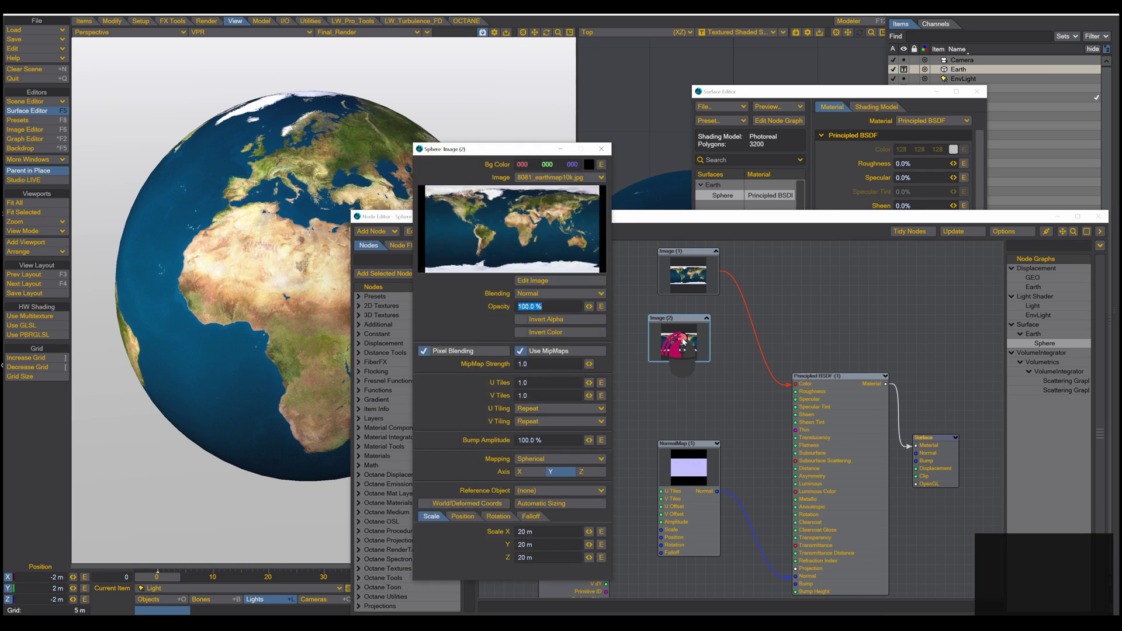
click(572, 178)
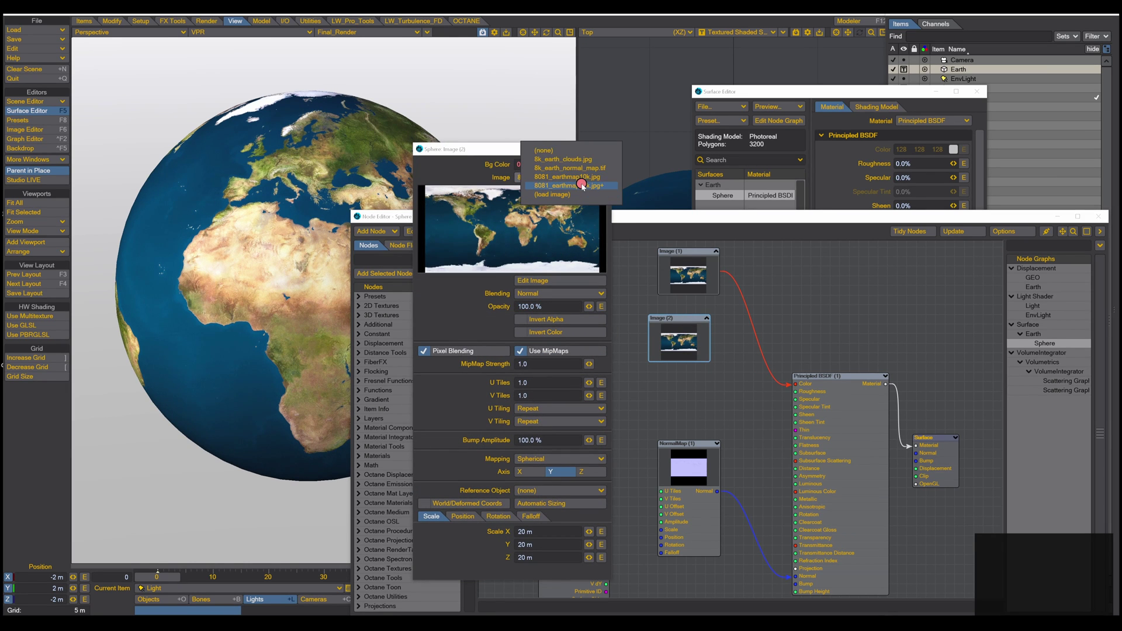
click(584, 186)
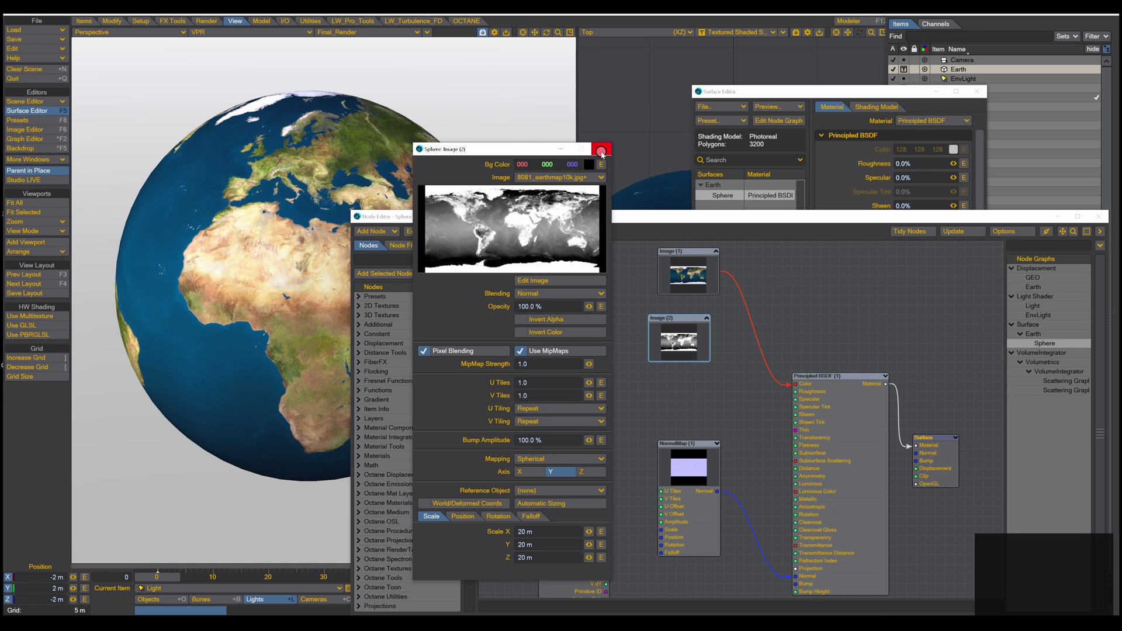
- Move the grayscale Image node beside the Surface node and connect its Luma output to the Surface node's Displacement input
click(601, 149)
click(707, 318)
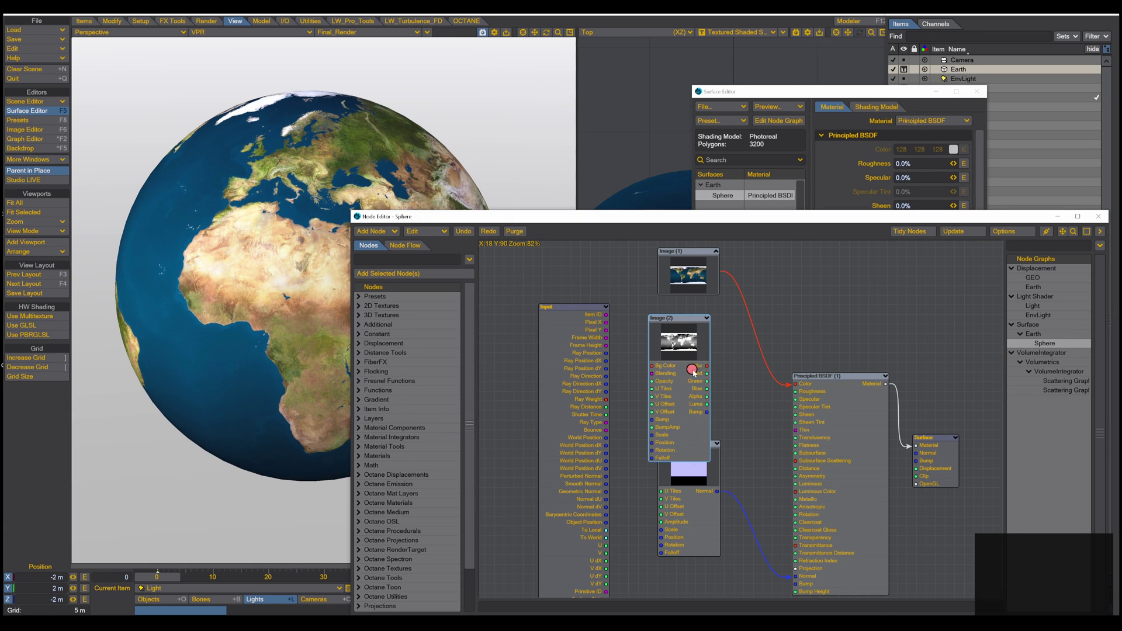
drag(689, 345, 858, 483)
drag(817, 345, 769, 315)
drag(861, 347, 905, 333)
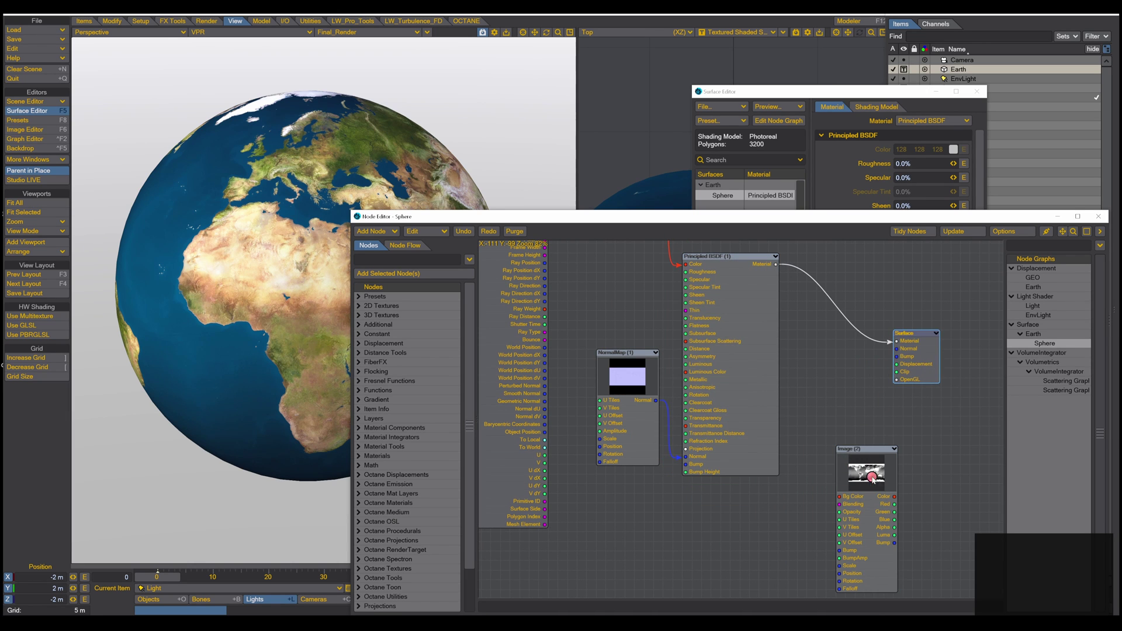
drag(885, 545, 898, 366)
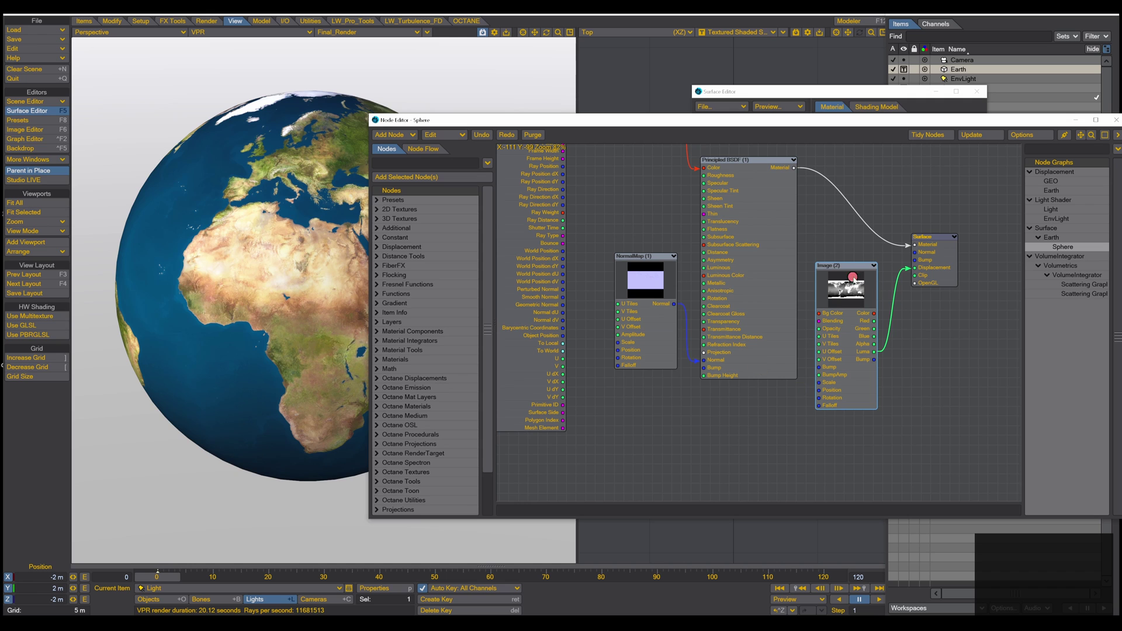
mouse_move(850, 296)
mouse_down()
mouse_move(852, 269)
mouse_move(861, 280)
mouse_up()
- Make Earth the current object and enable the Surface Displacement modifier in its object properties
click(148, 599)
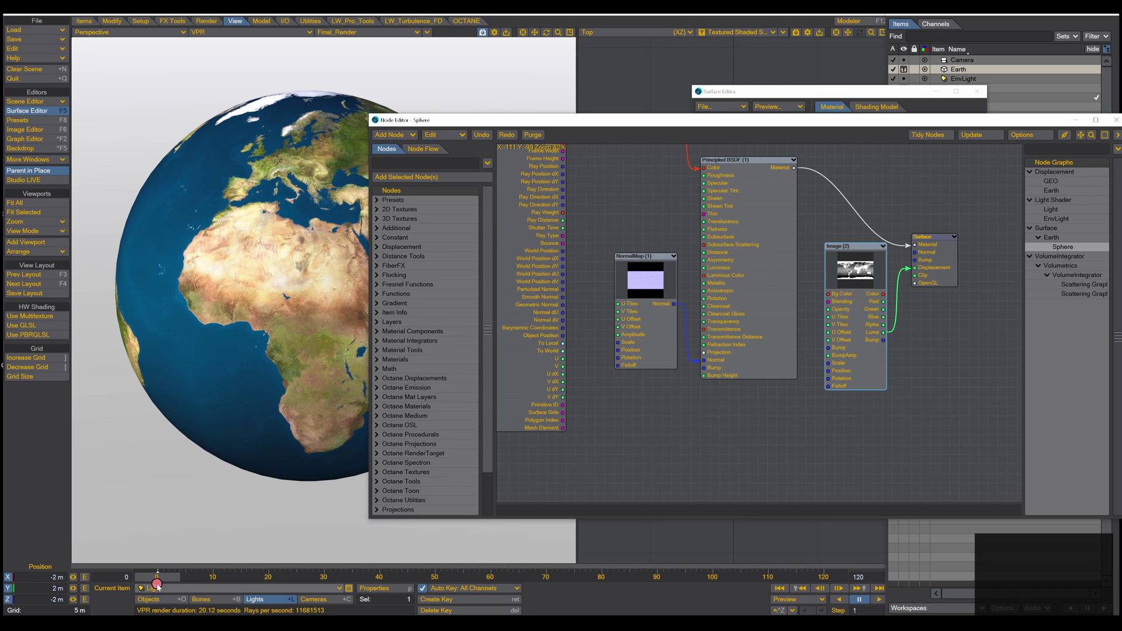
click(173, 588)
click(174, 586)
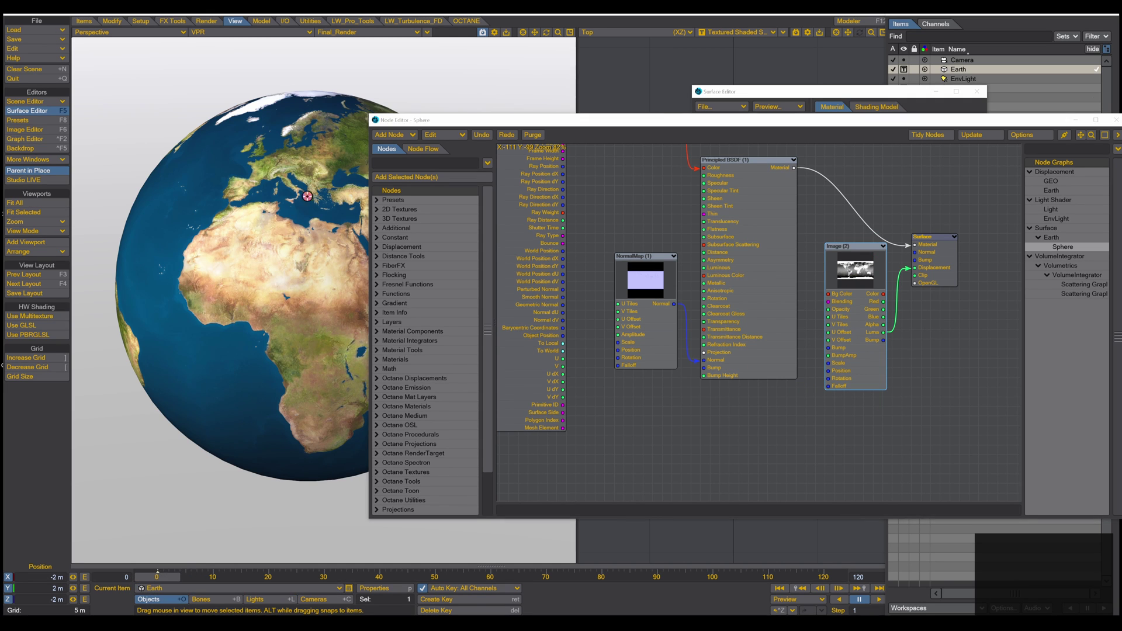
click(372, 588)
drag(865, 198, 708, 160)
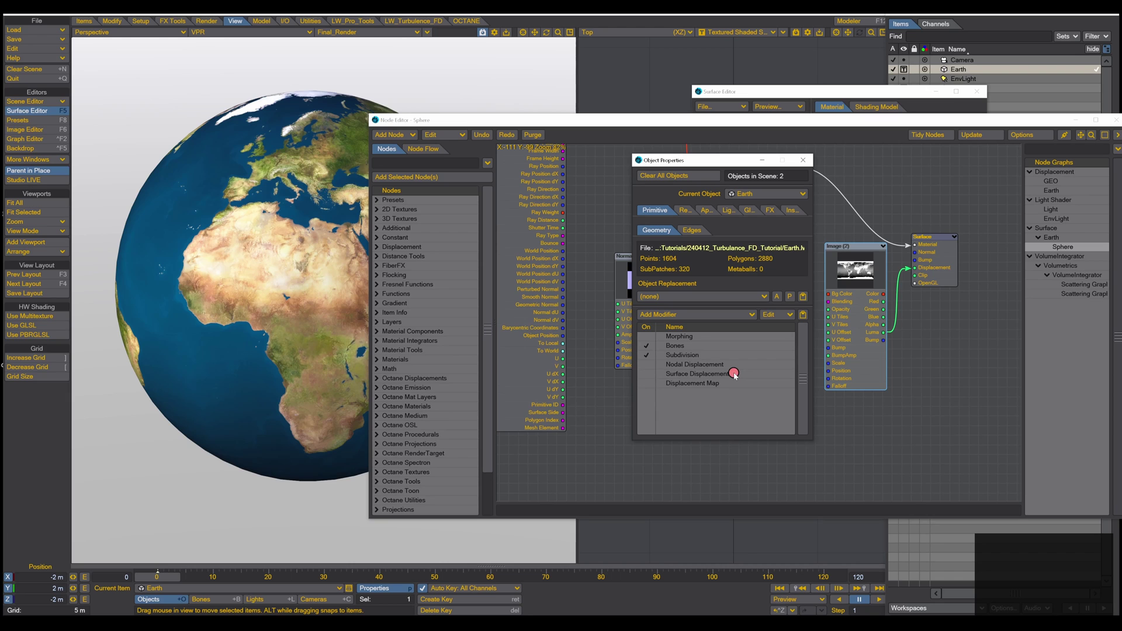
click(649, 374)
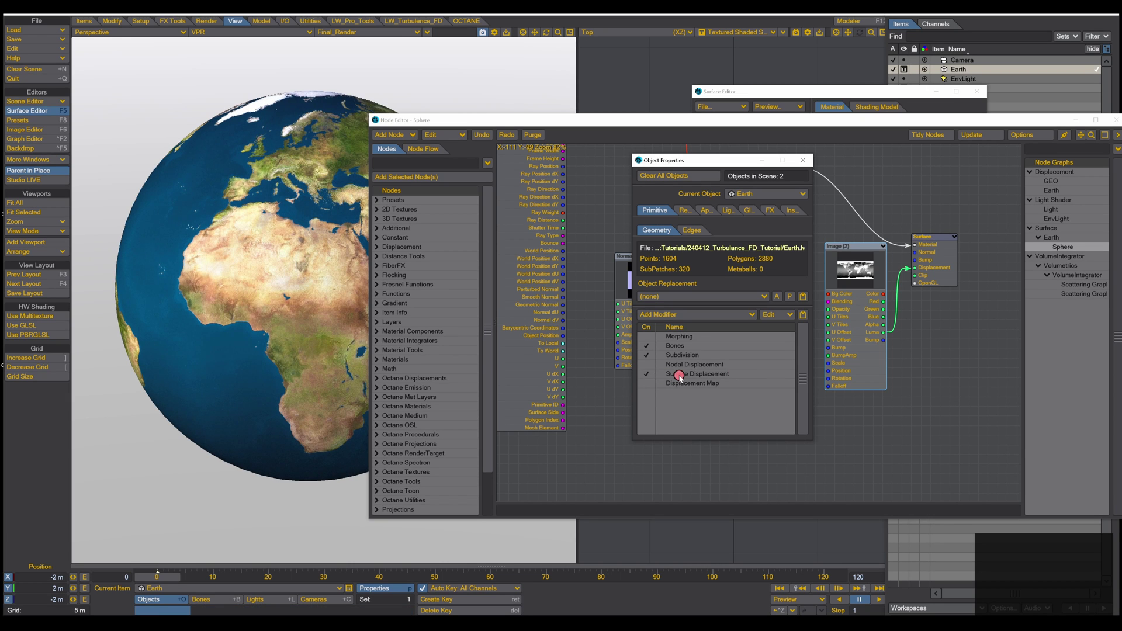
click(679, 375)
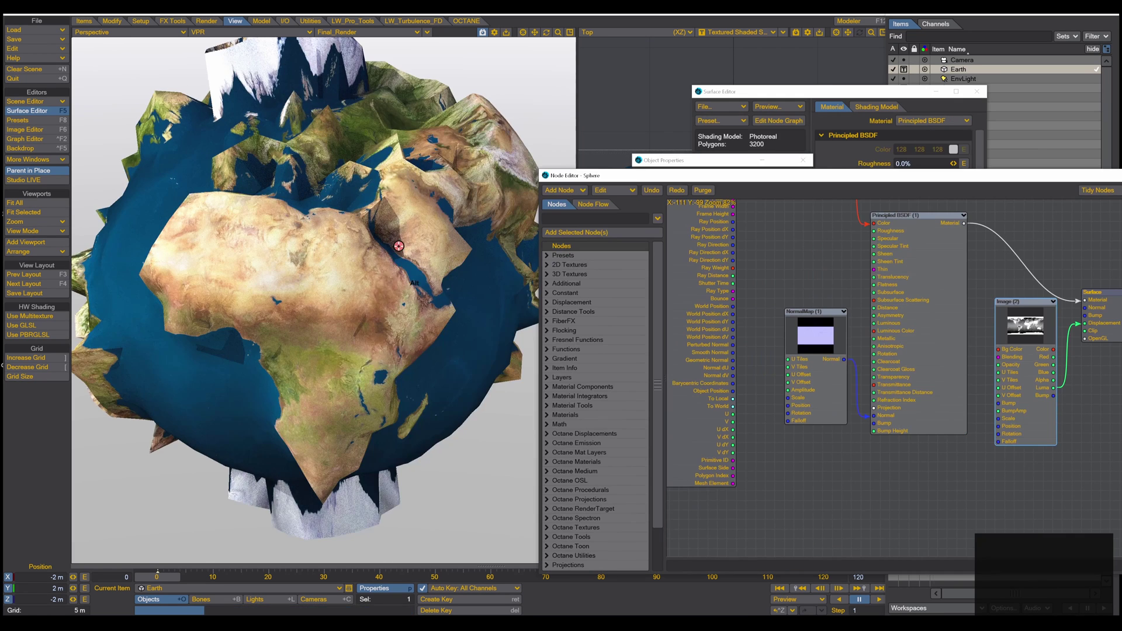
- Set the Earth object's Display SubPatch Level to 40 in its Subdivision modifier
mouse_move(384, 263)
alt+mouse_down()
mouse_move(400, 279)
mouse_move(390, 253)
alt+mouse_up()
scroll(392, 255, down, 3)
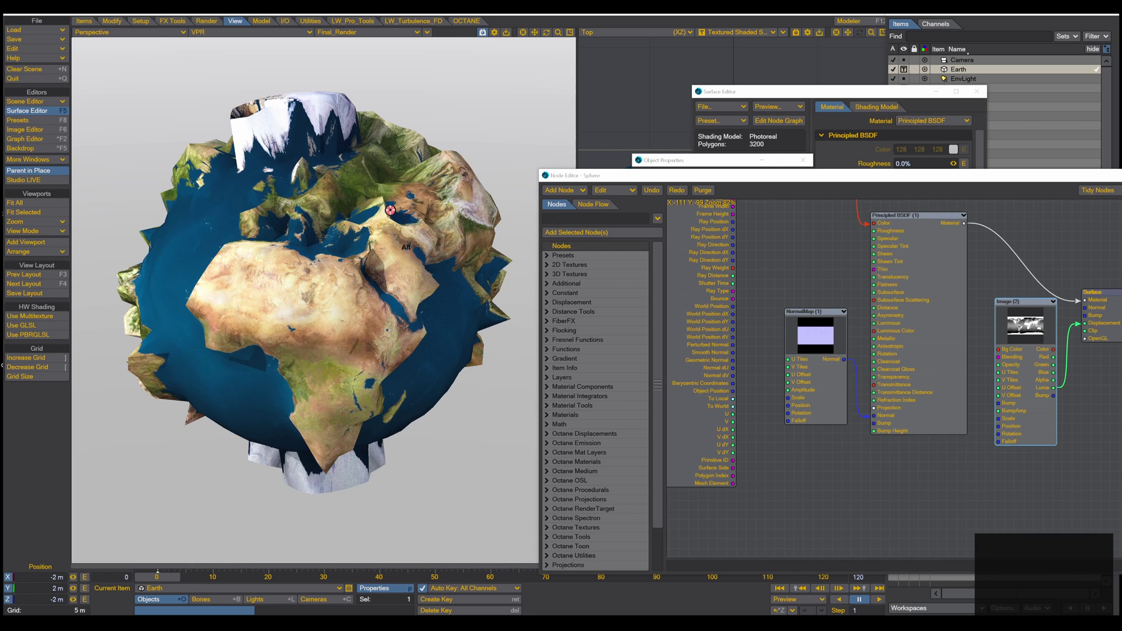
mouse_move(390, 211)
alt+mouse_down()
mouse_move(382, 237)
mouse_move(381, 220)
alt+mouse_up()
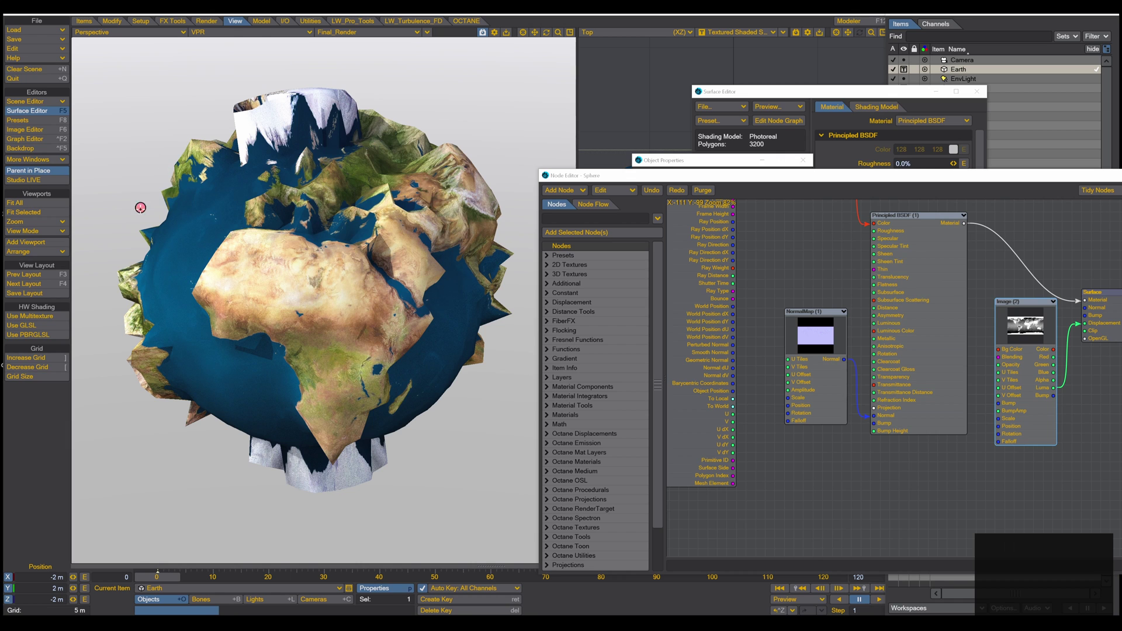
key(p)
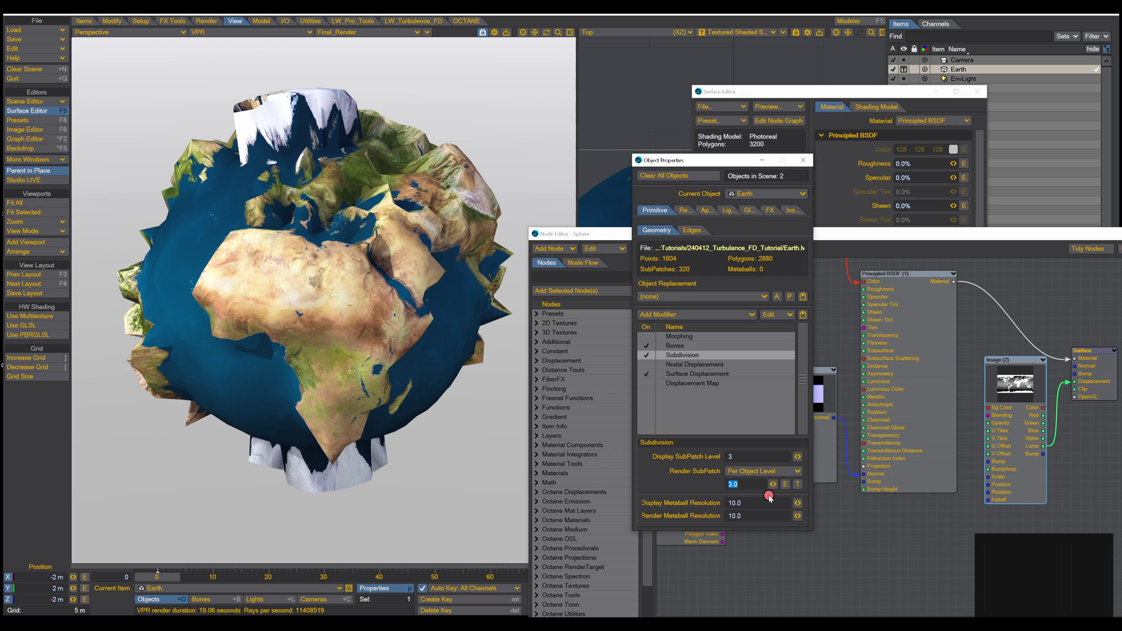
click(739, 455)
text(40)
key(Tab)
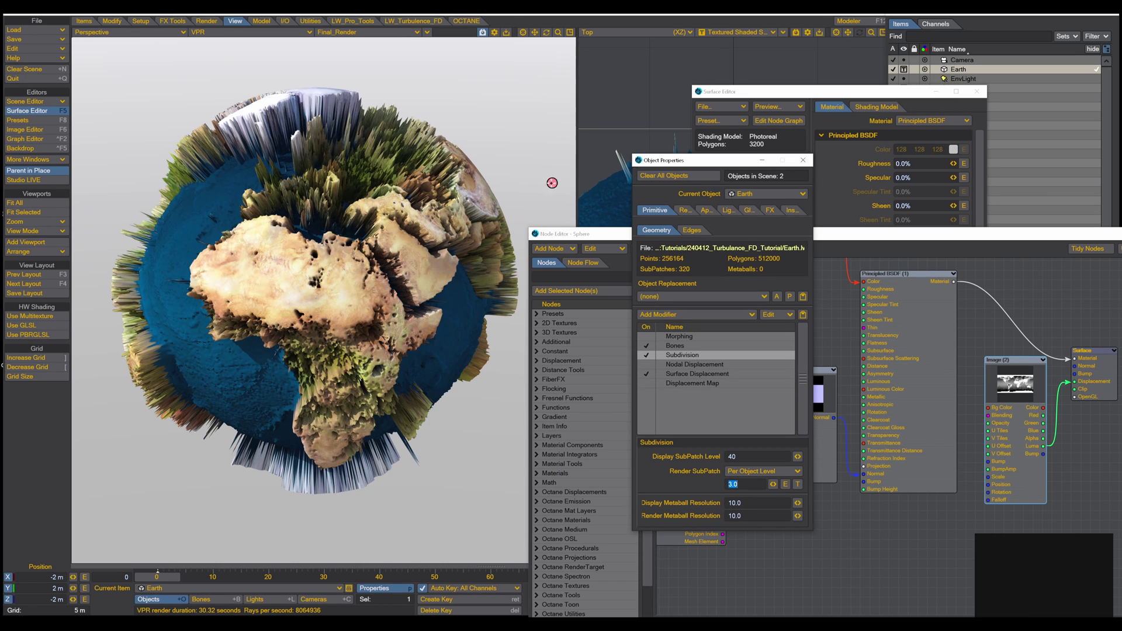
- Set the distance of the Earth object's Surface Displacement modifier to 10 cm
drag(722, 160, 798, 326)
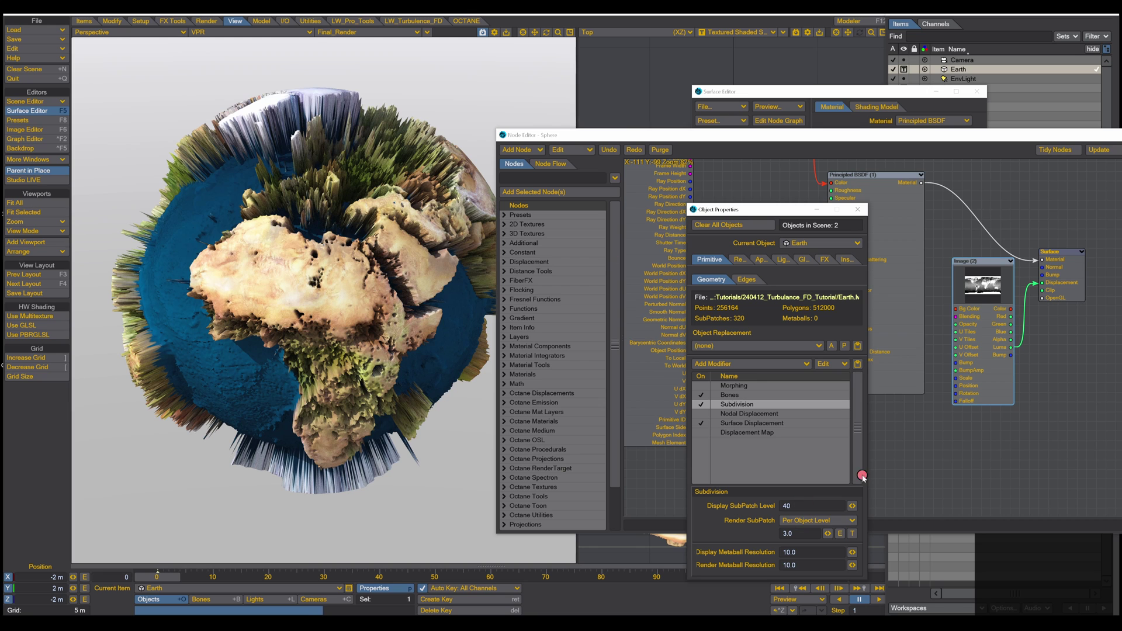
click(741, 421)
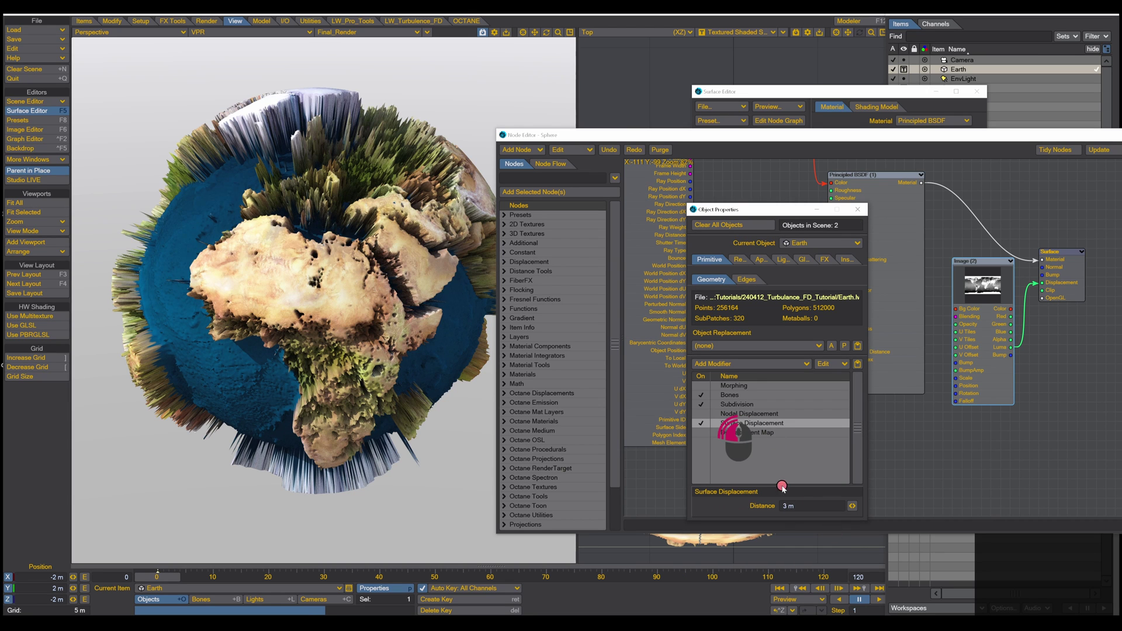
text(0)
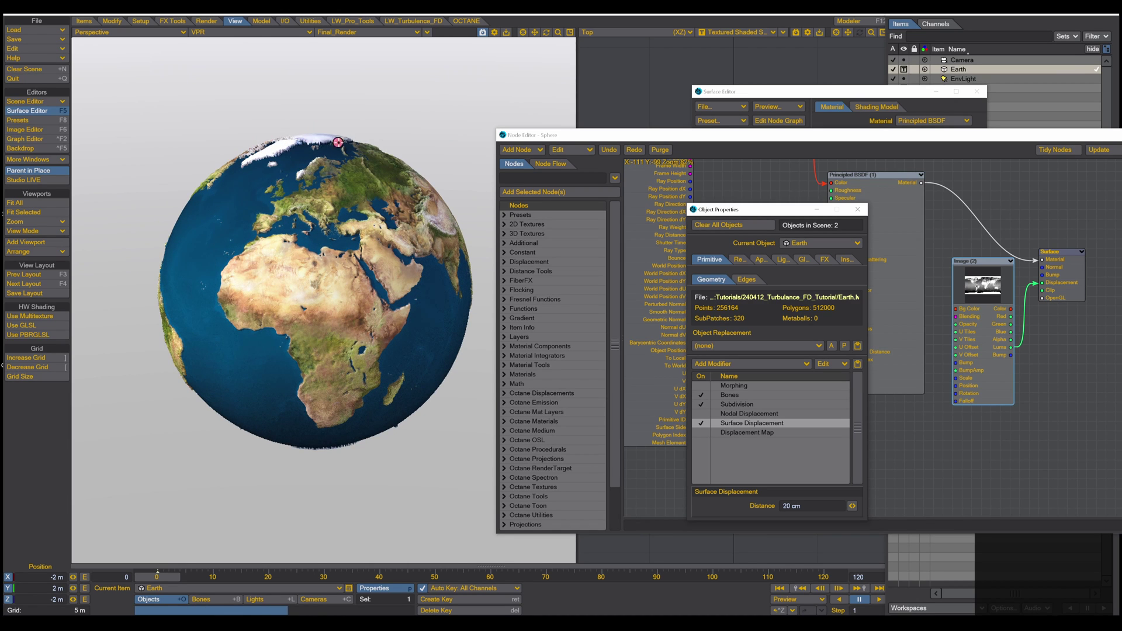
click(758, 448)
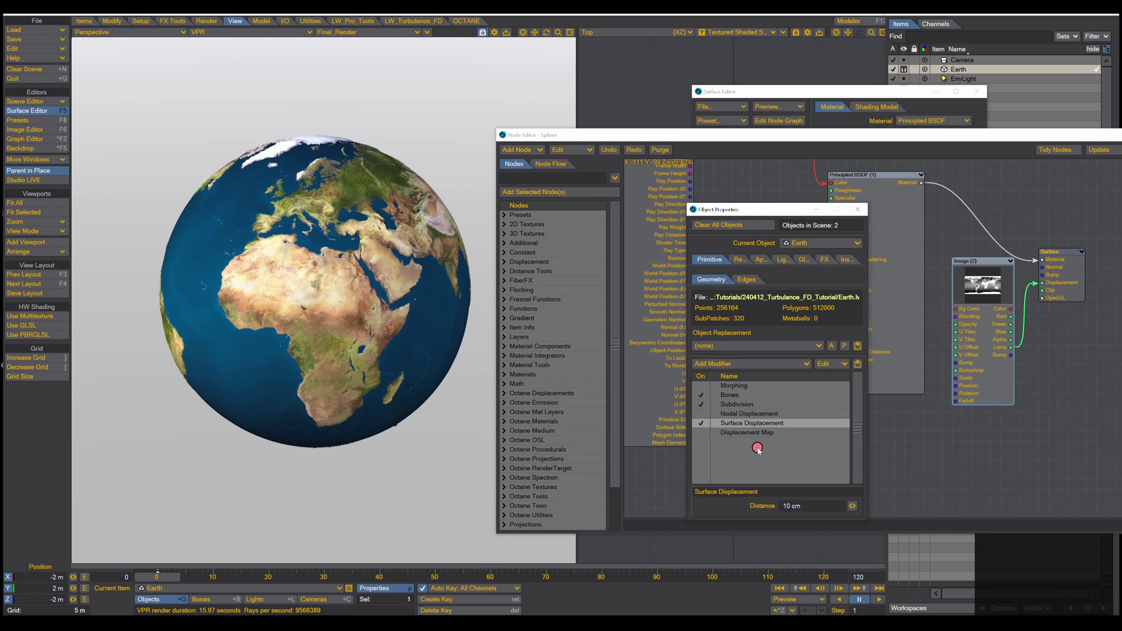
- Set the Earth's render SubPatch level to 40 and its Display SubPatch Level to 10 in the Subdivision modifier
click(738, 404)
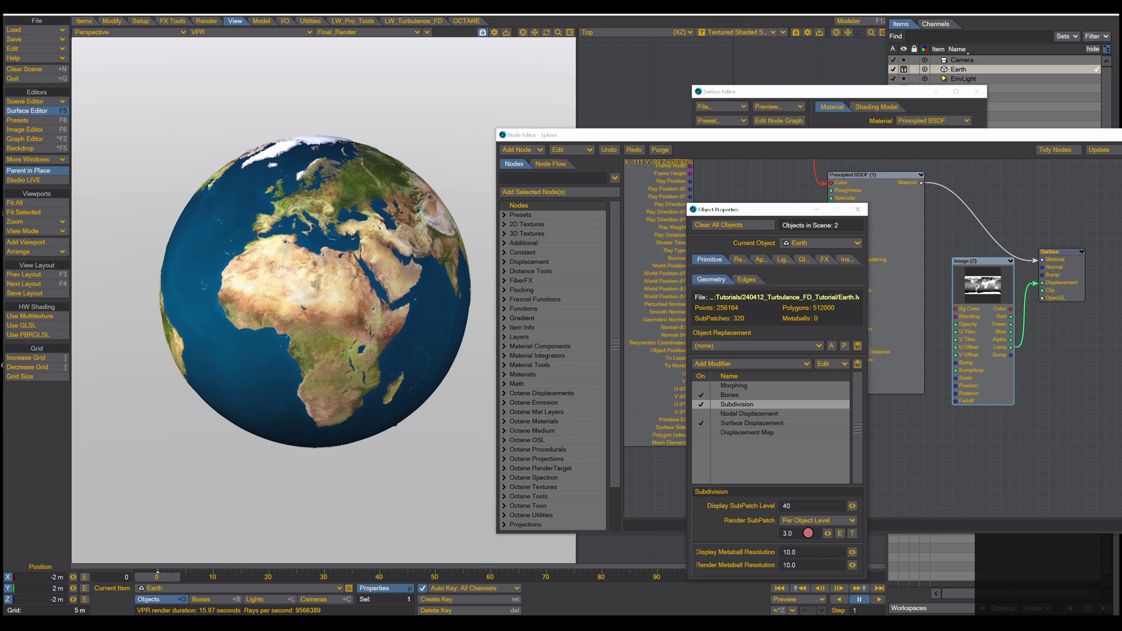
drag(808, 533, 767, 534)
text(40)
key(Return)
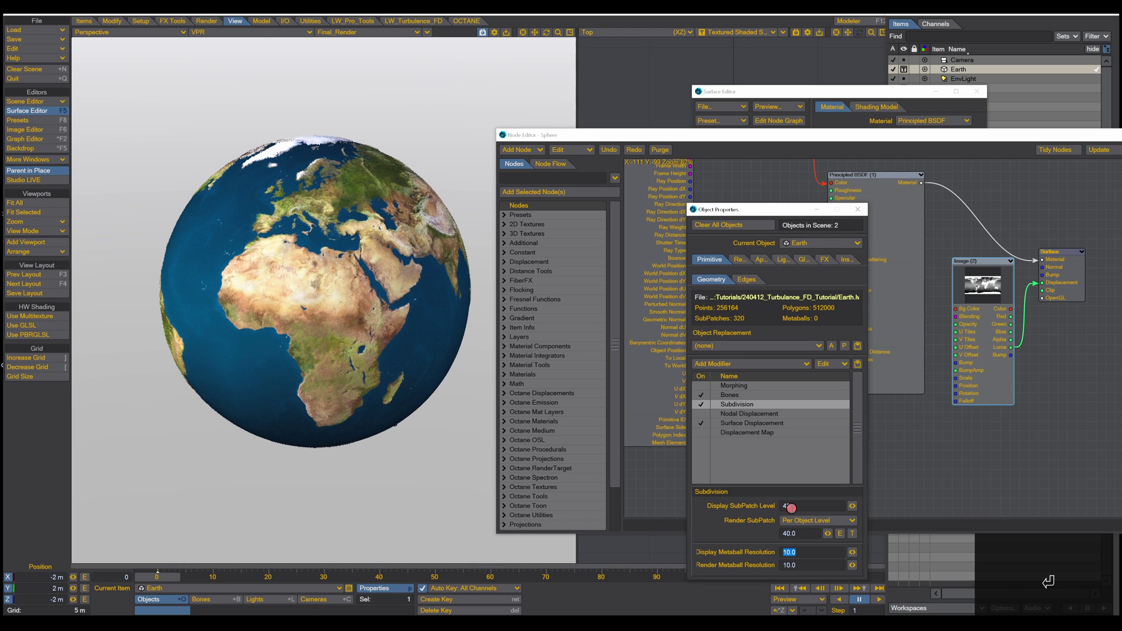
drag(796, 506, 781, 506)
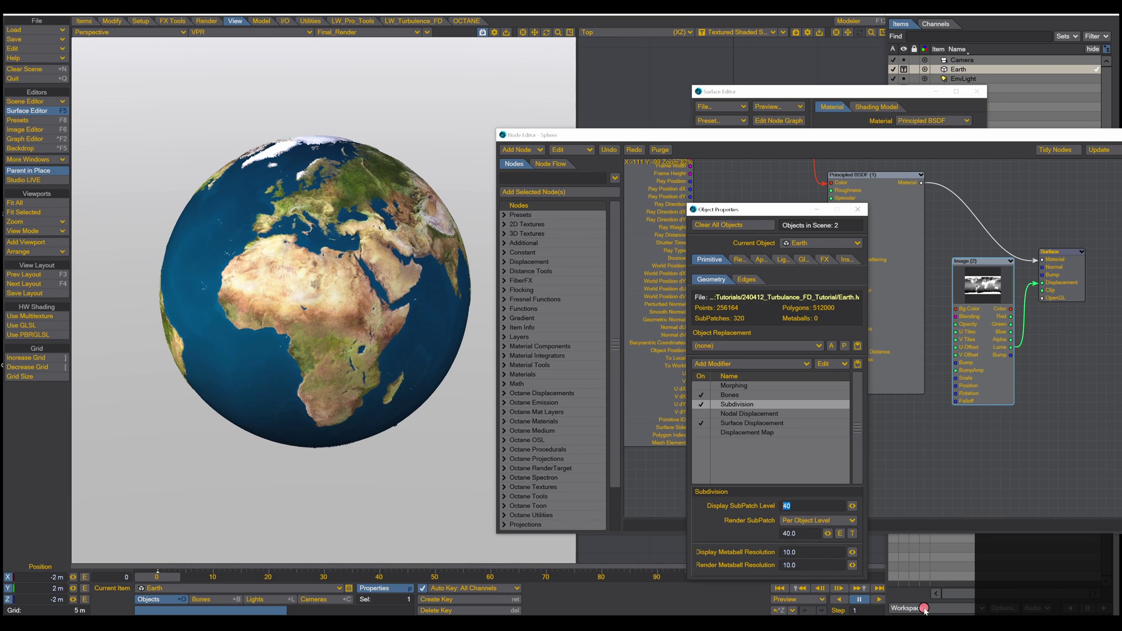
text(10)
key(Return)
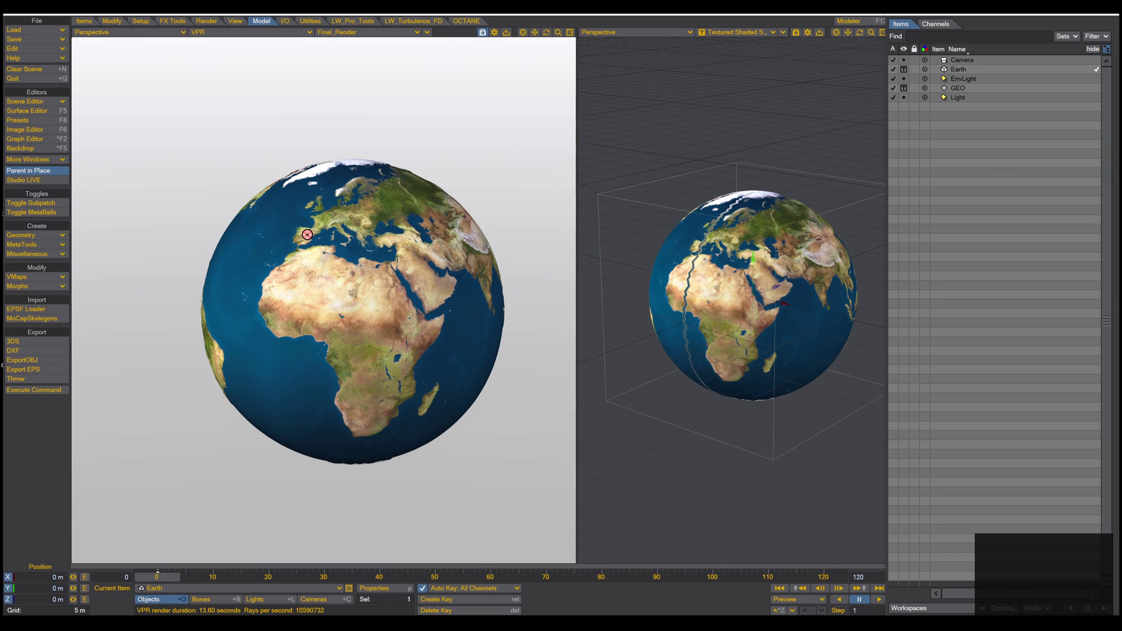
- Create a tessellated sphere object named Cloud with a radius of 11 m on all axes and 4 subdivisions
click(267, 20)
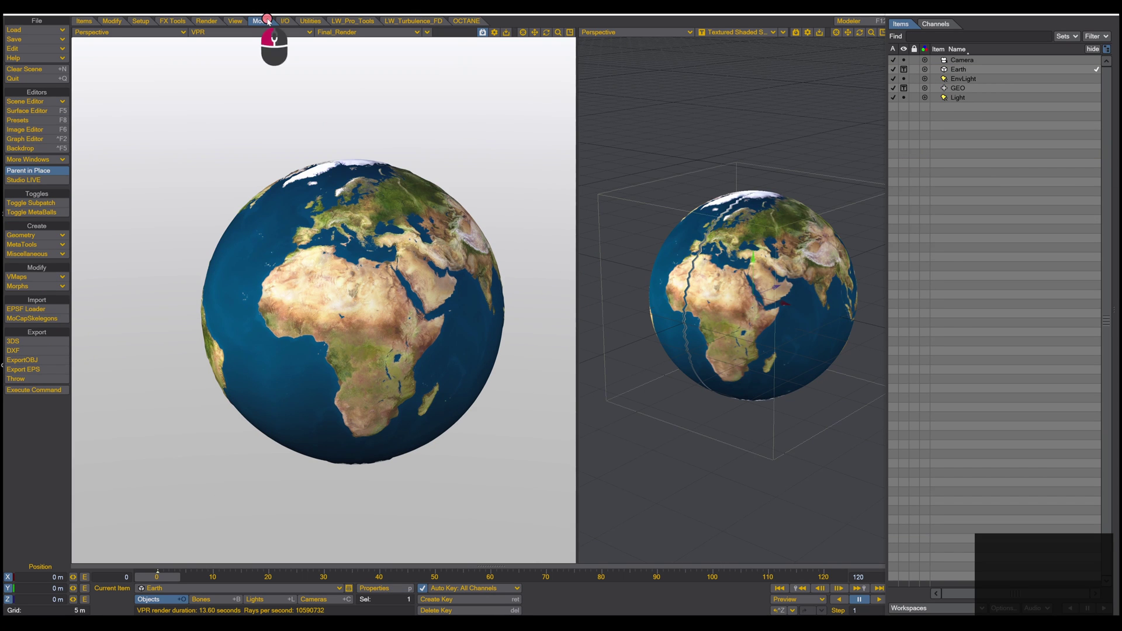
click(26, 235)
click(35, 236)
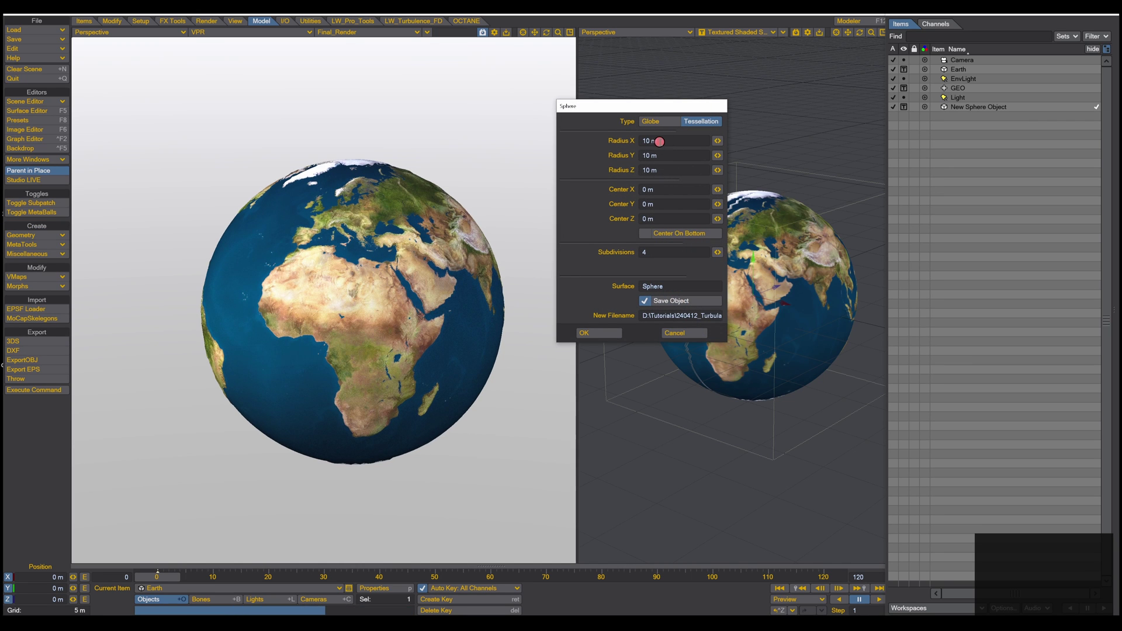
drag(652, 142, 622, 139)
text(11)
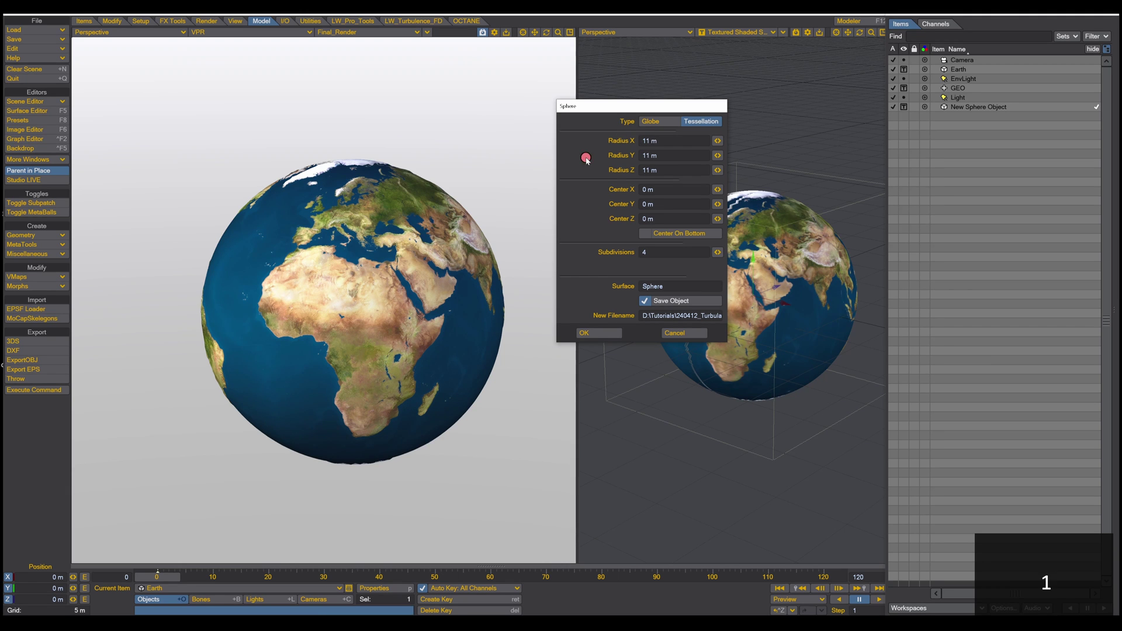
click(600, 332)
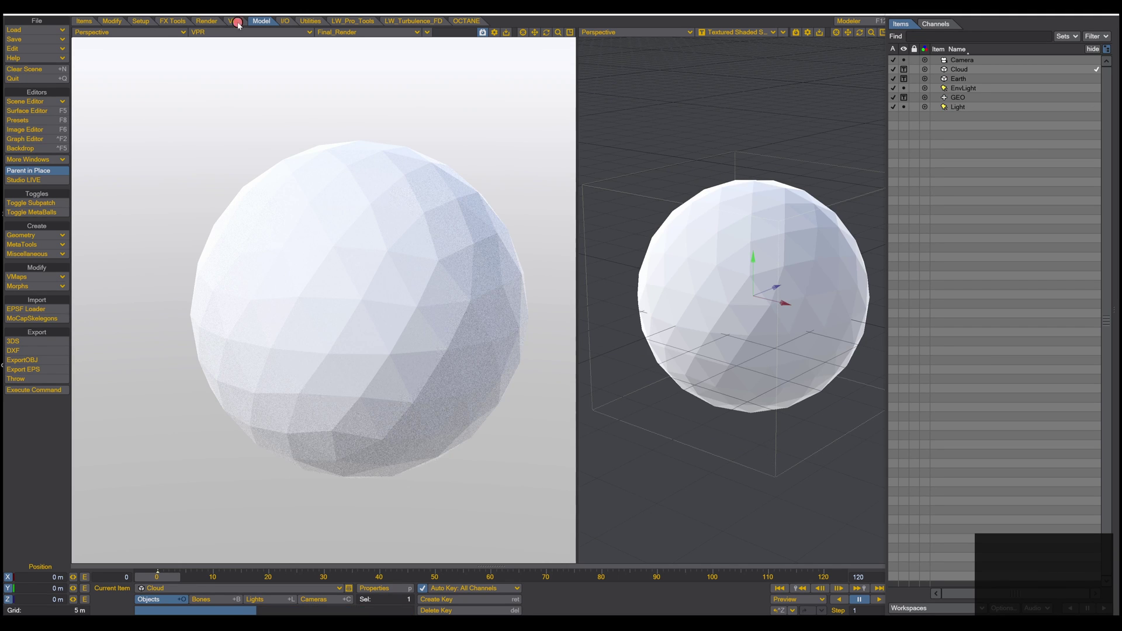
- Convert the Cloud sphere to subpatches and enable Smoothing on its Sphere surface
click(27, 205)
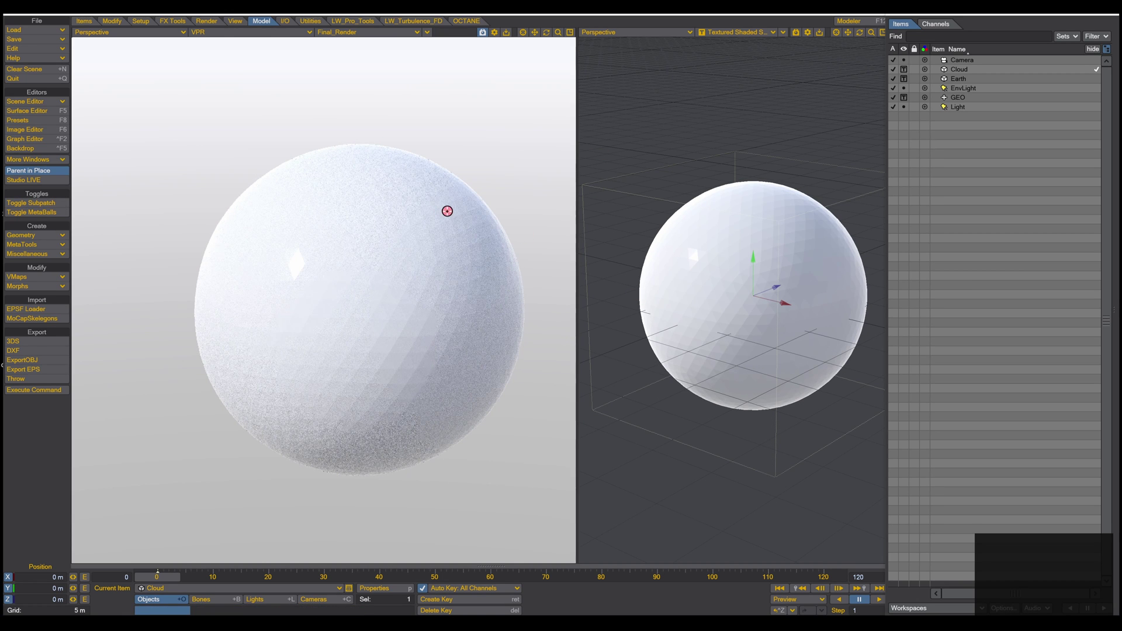
click(32, 111)
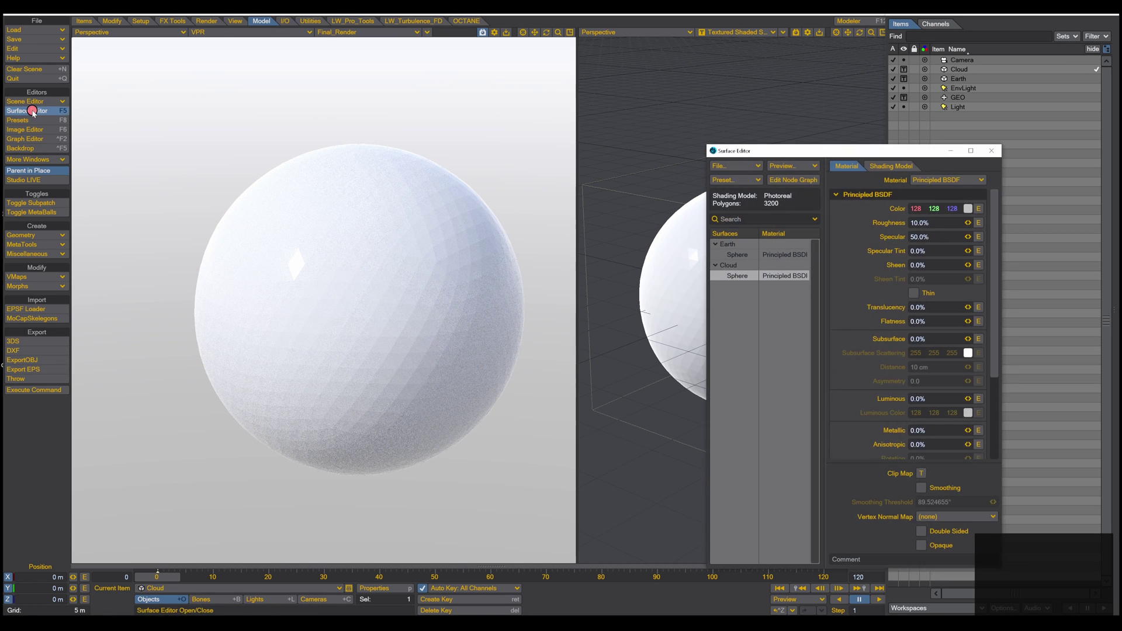
click(737, 278)
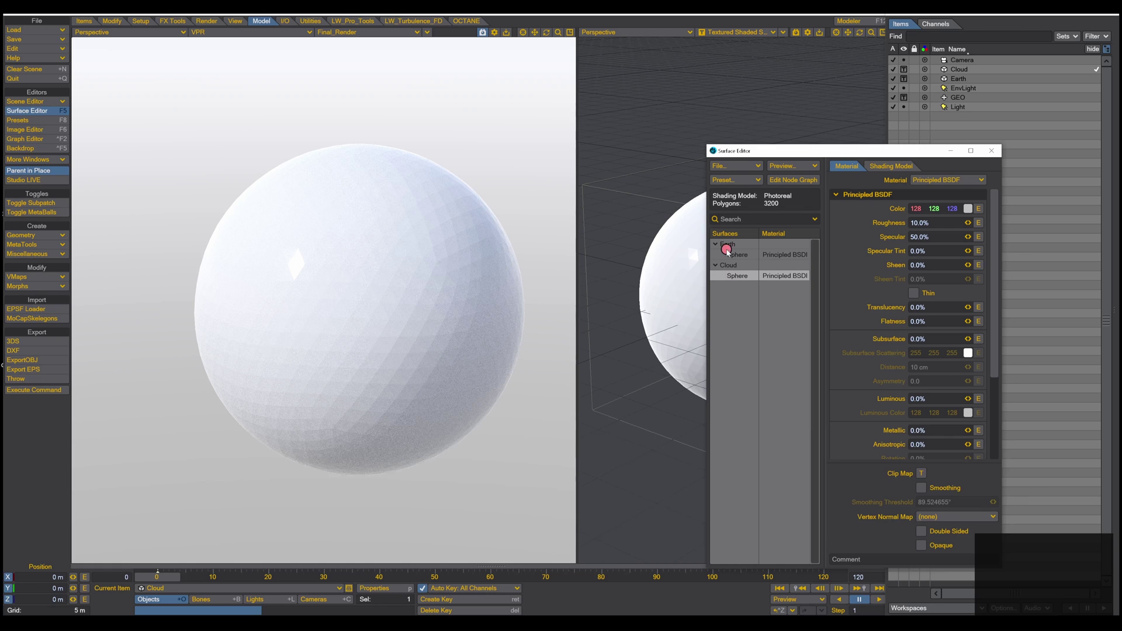
click(922, 487)
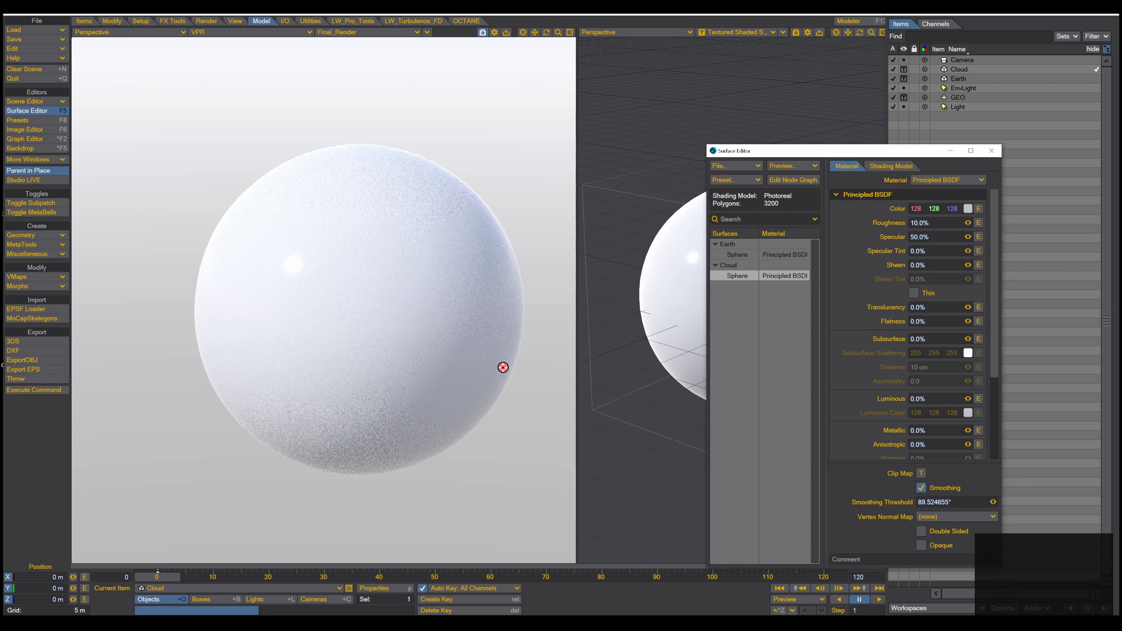
- Open the node graph of the Cloud's Sphere surface and move the Principled BSDF node closer to the Surface node
click(789, 180)
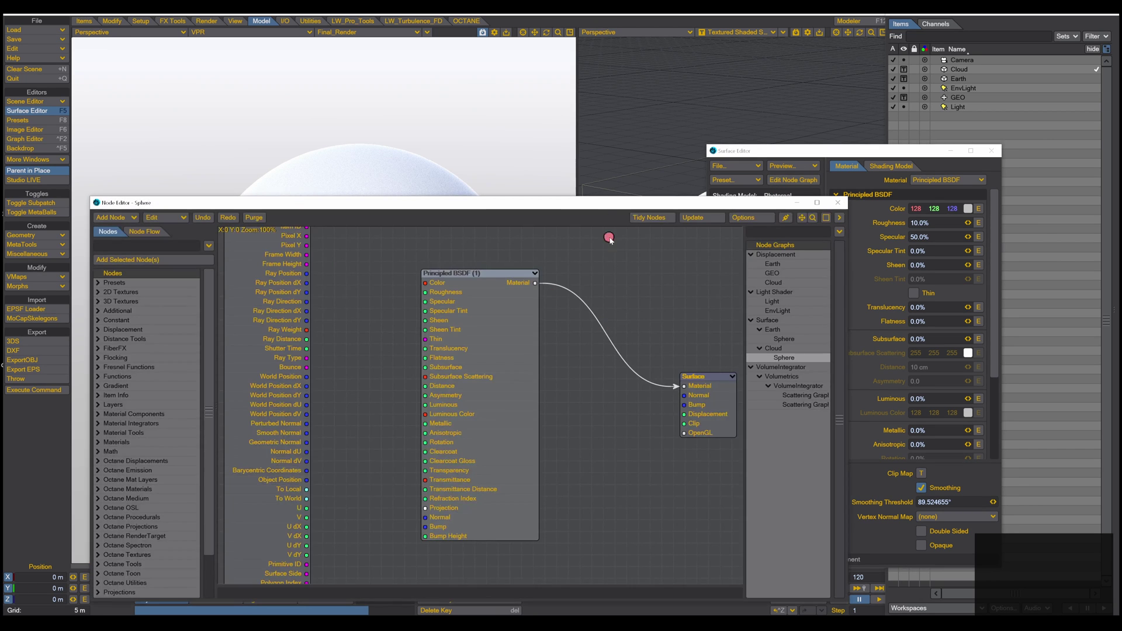
drag(604, 204, 697, 193)
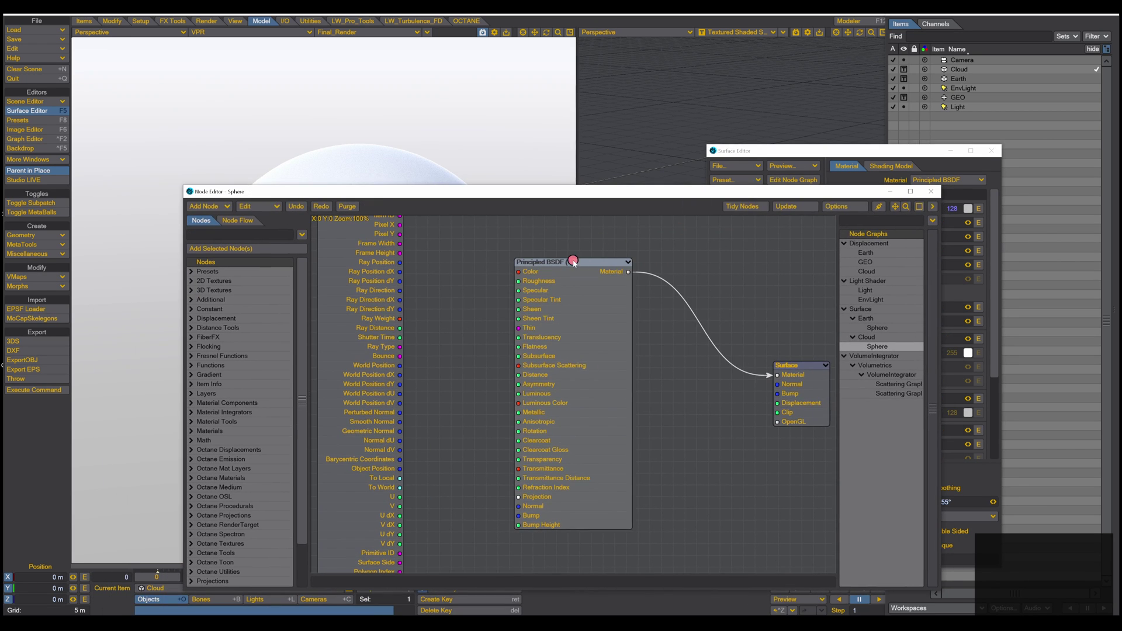
drag(567, 265, 644, 280)
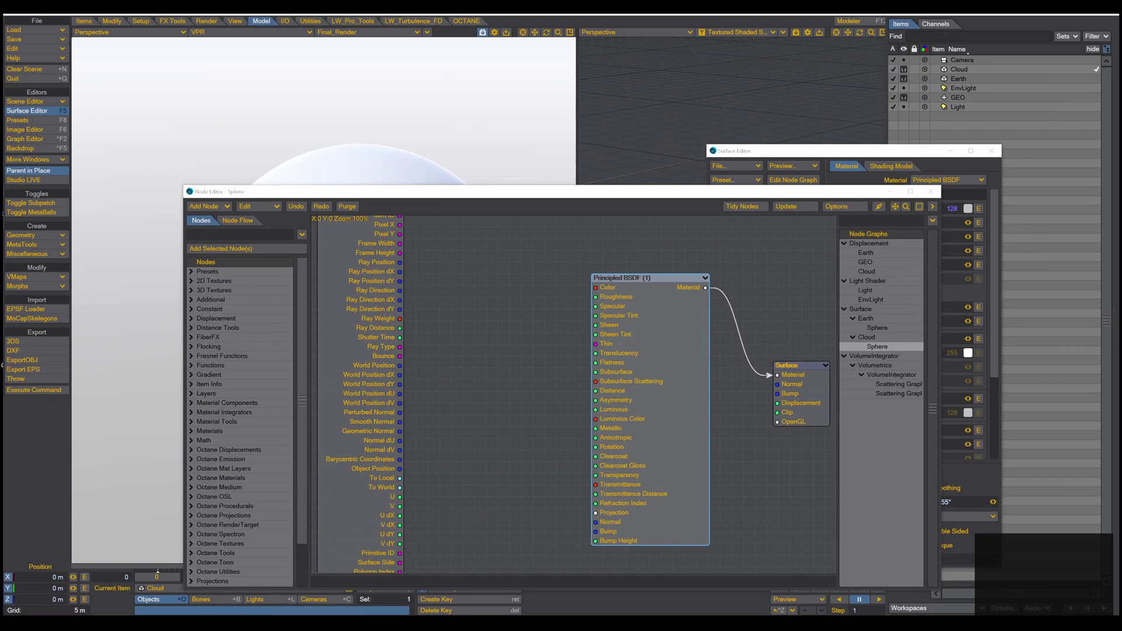
- Import 8k_earth_clouds.jpg into the node graph as an Image node, place it beside the Principled BSDF, and open its settings
drag(716, 257, 526, 295)
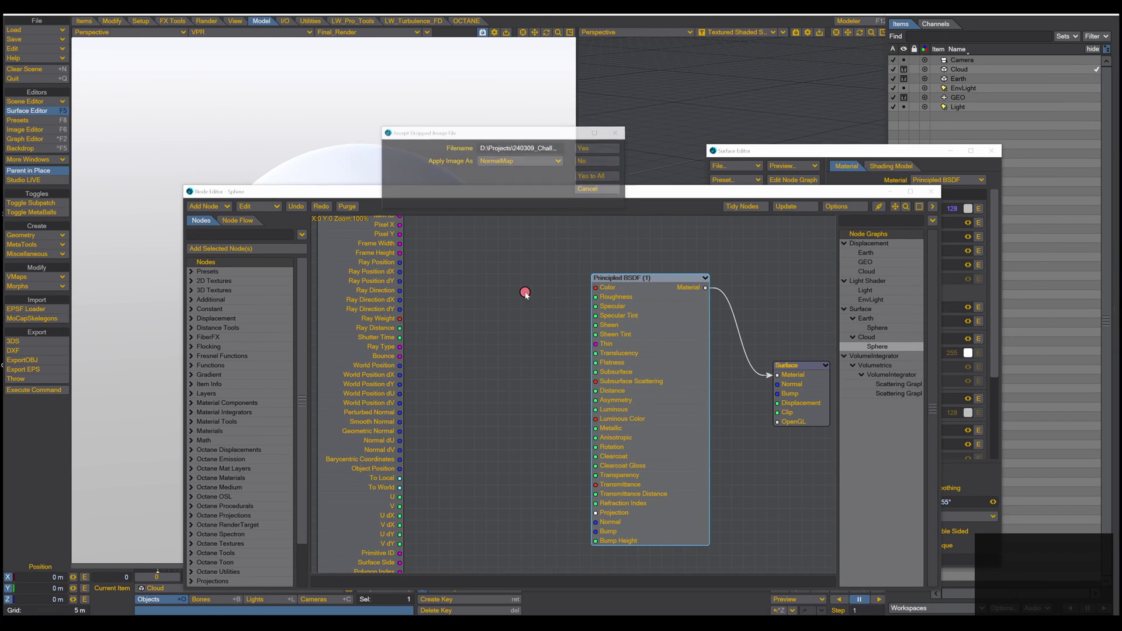
click(514, 161)
click(493, 142)
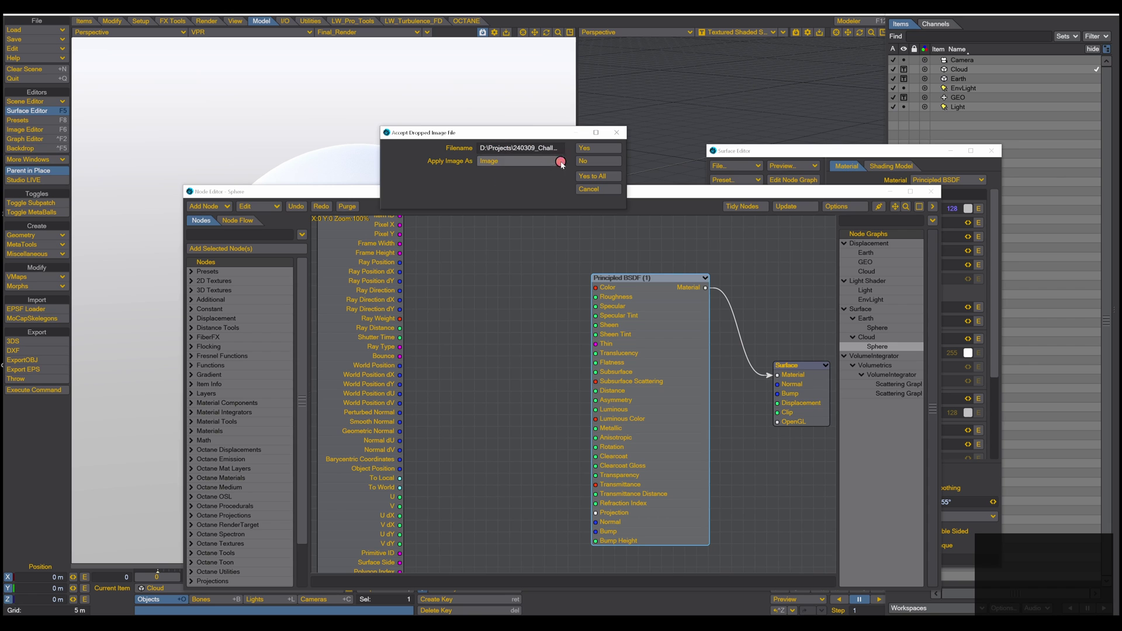
click(598, 147)
drag(574, 335, 476, 311)
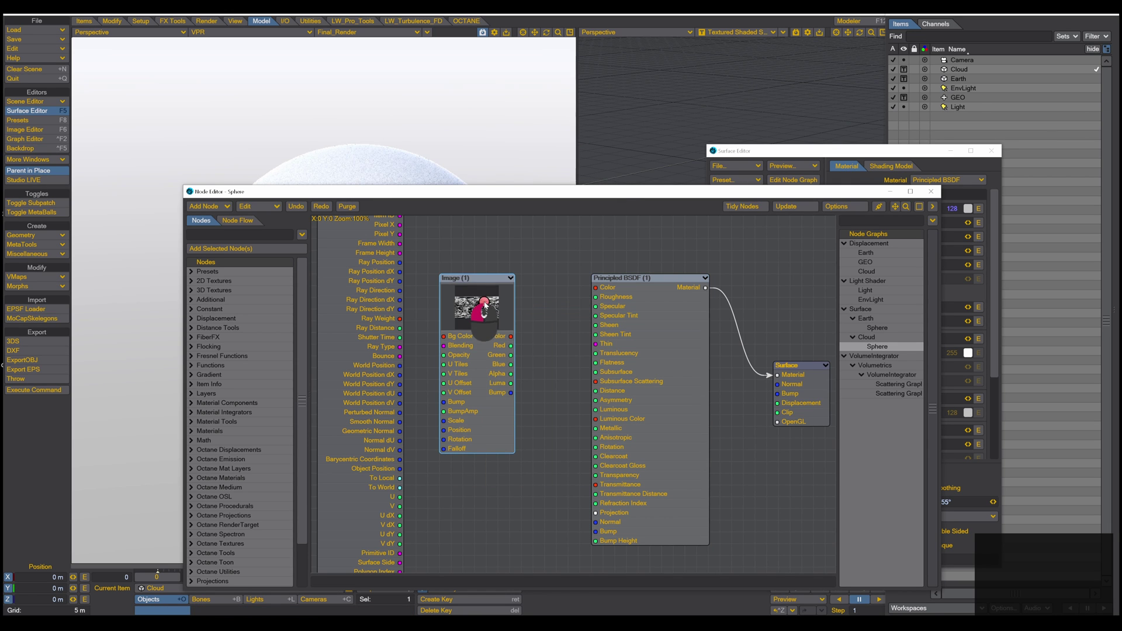
double_click(475, 310)
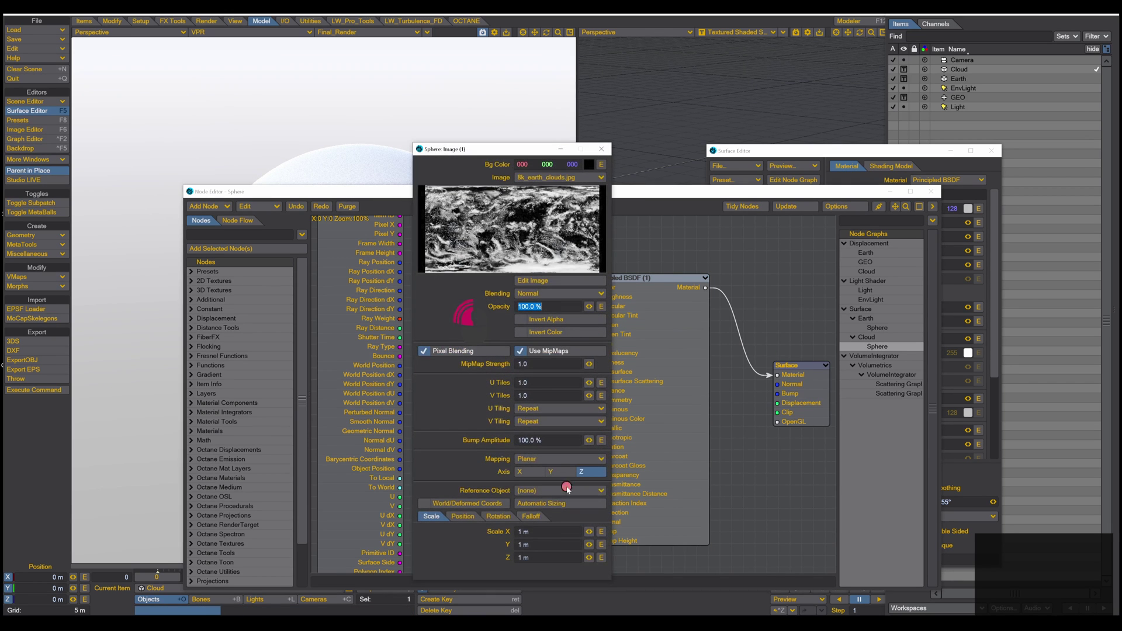
- Set the cloud image's mapping to Spherical on the Y axis and size it automatically to the Cloud sphere
click(561, 460)
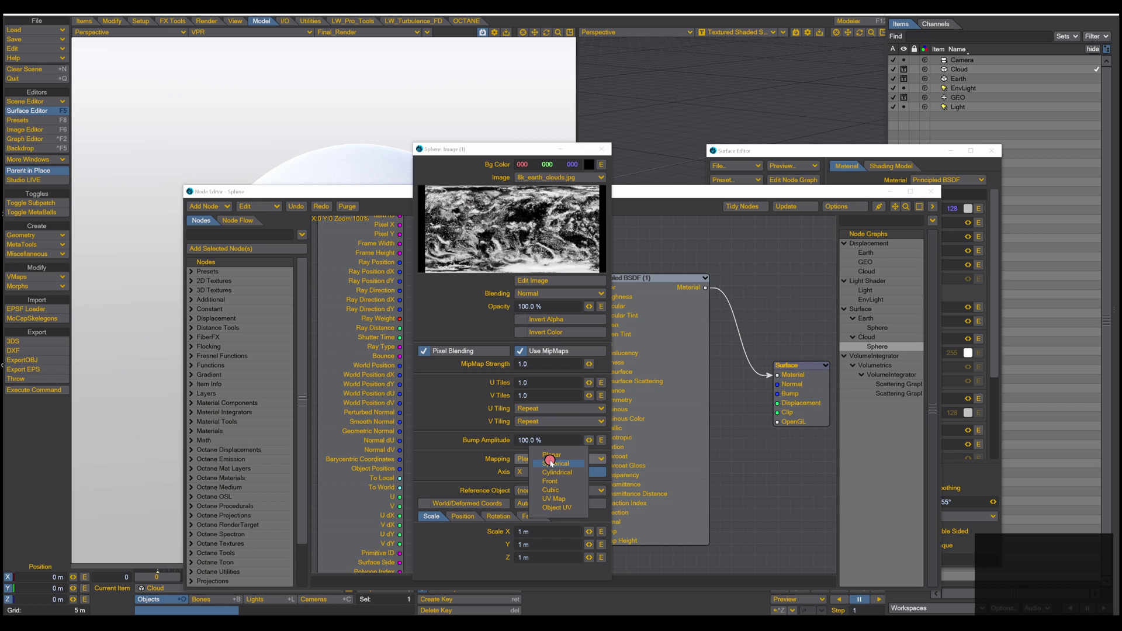
click(552, 470)
click(552, 471)
click(543, 504)
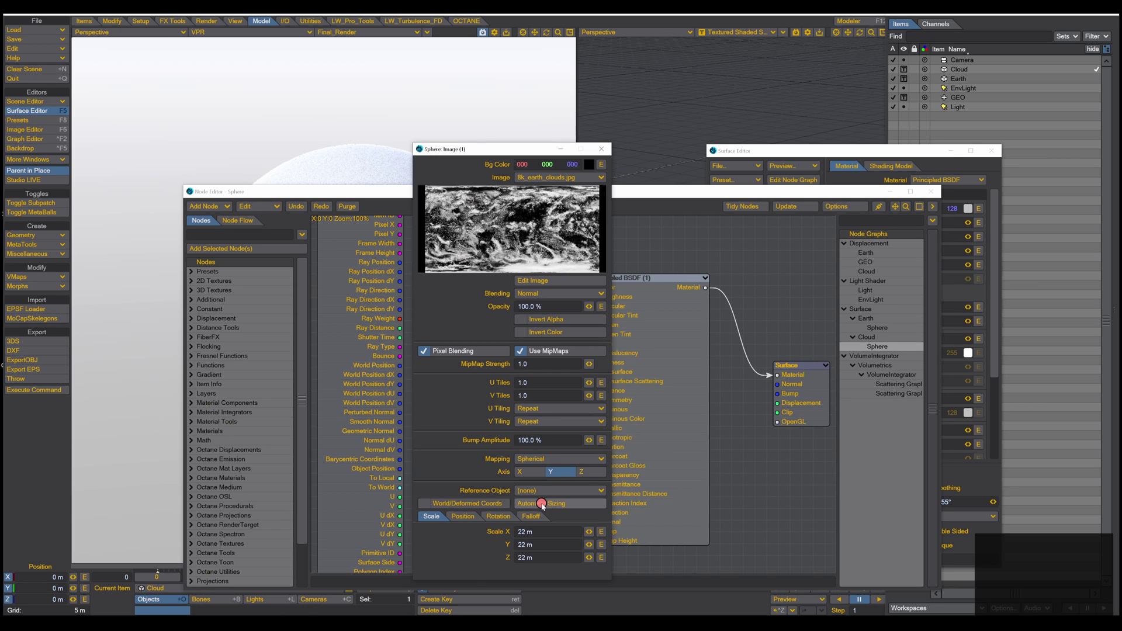
- Raise the contrast of 8k_earth_clouds.jpg to about 0.46 in the Image Editor and close the image settings
click(533, 281)
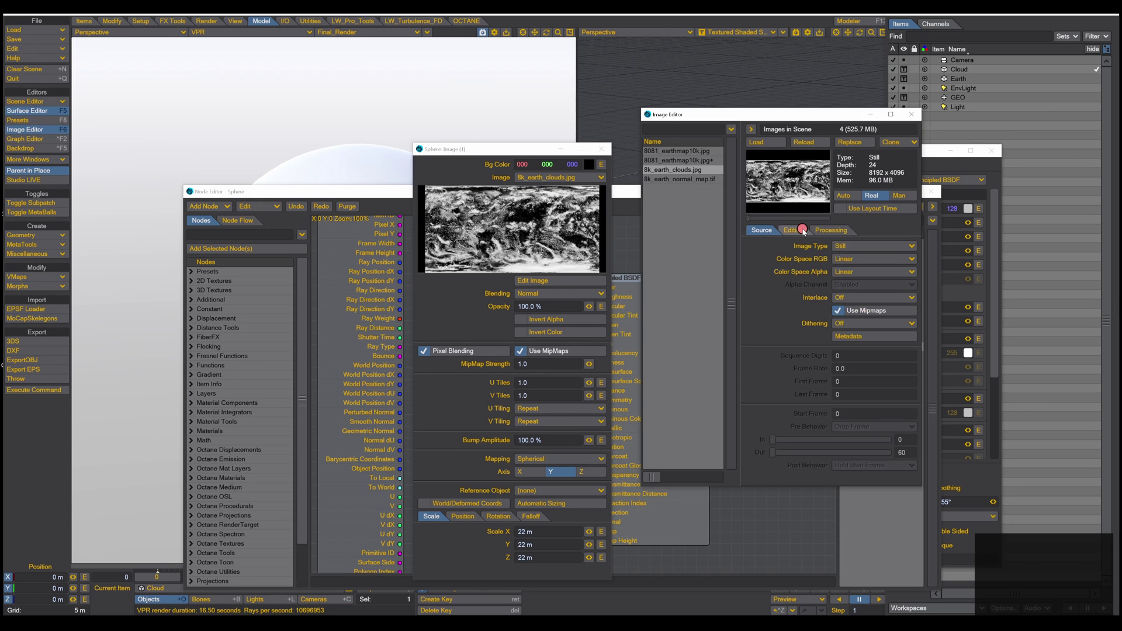
click(794, 229)
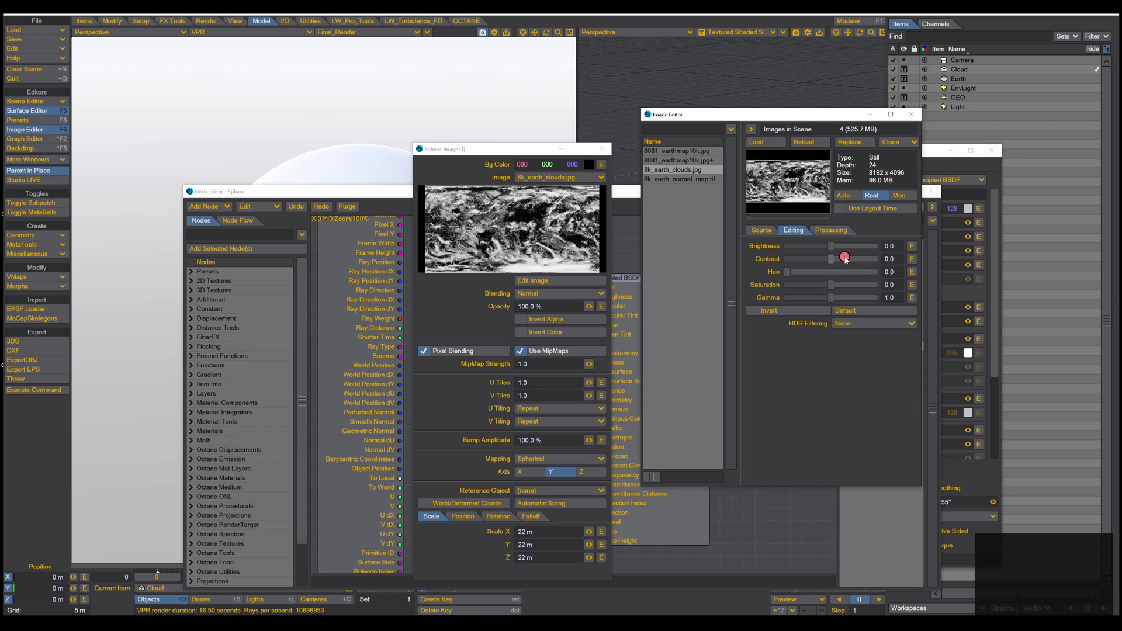
drag(843, 258, 859, 258)
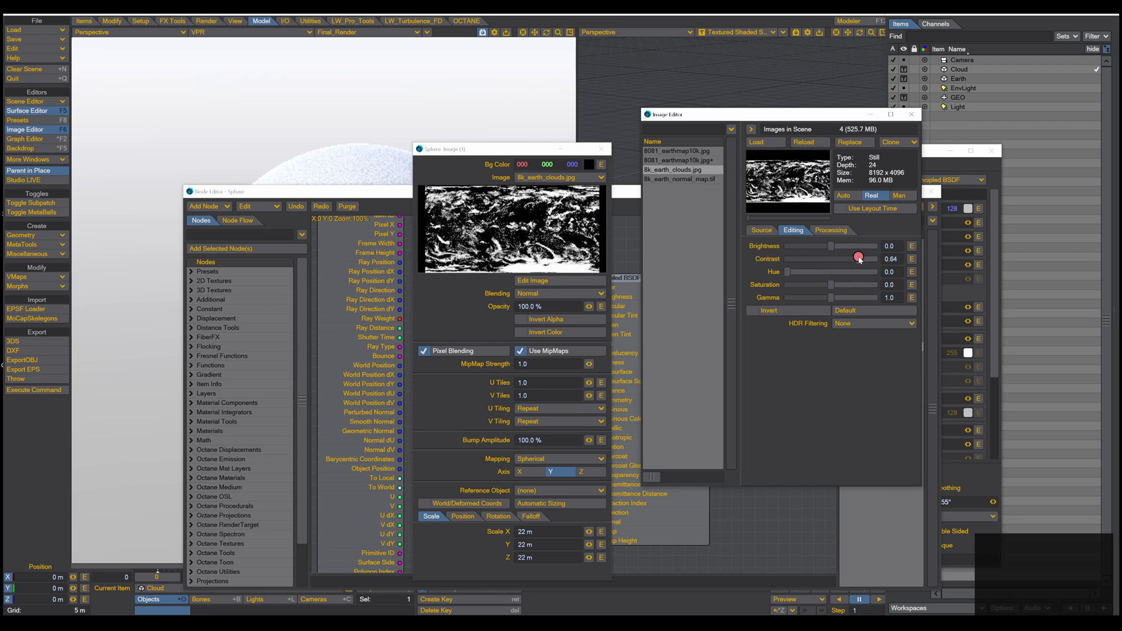
click(626, 339)
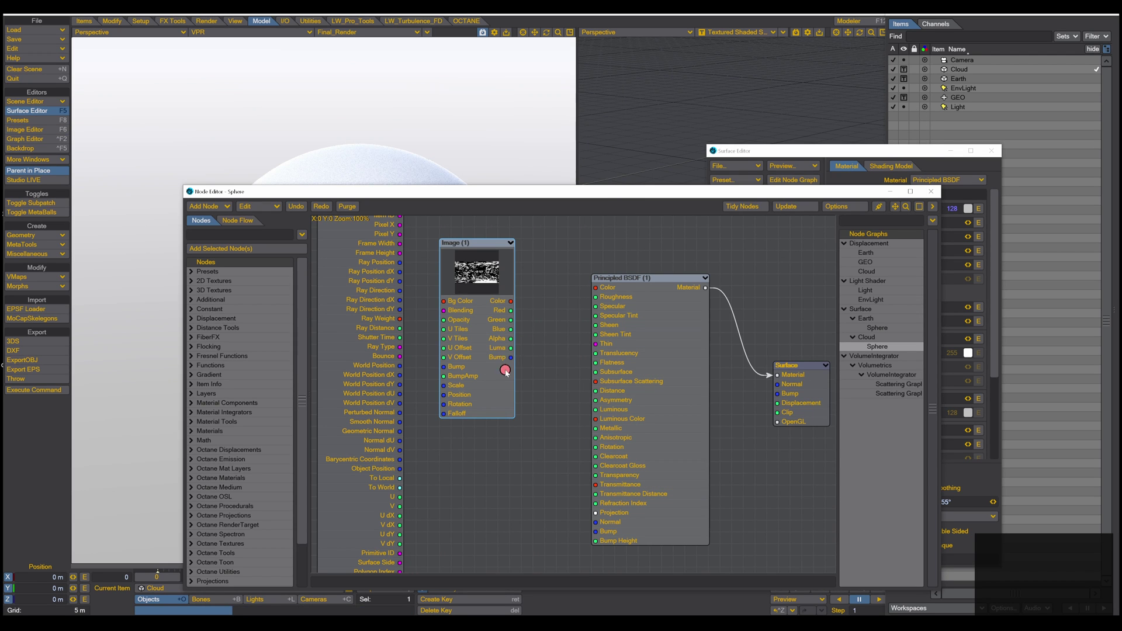
- Connect the Image node's Luma output to the Principled BSDF's Transparency input and move the Node Editor clear of the render preview
drag(511, 349, 602, 477)
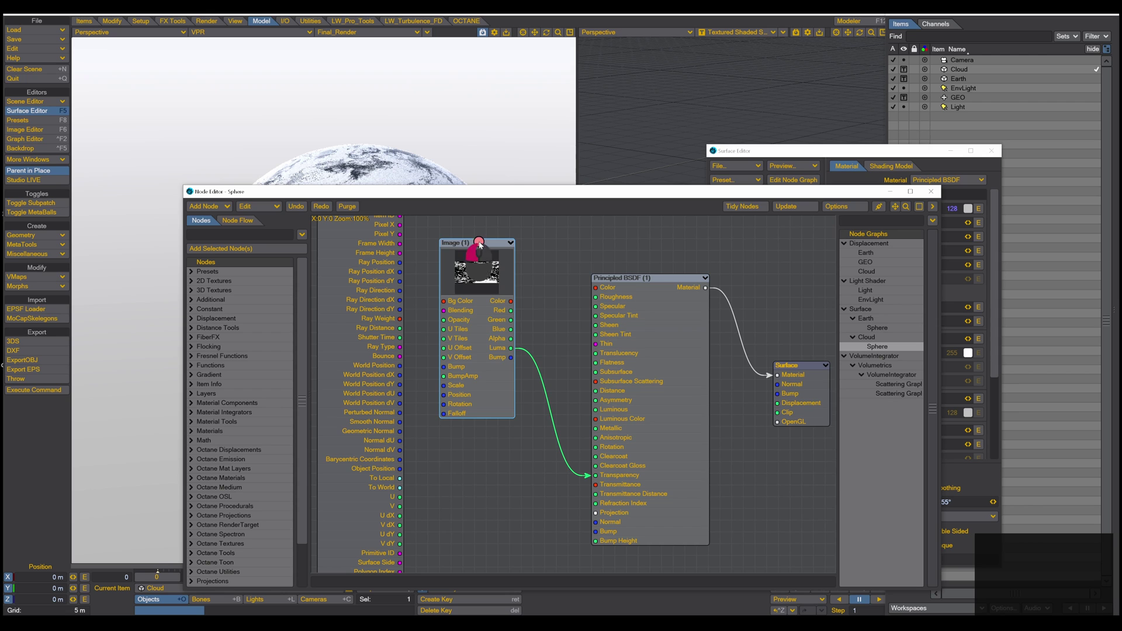
drag(480, 243, 501, 478)
drag(515, 541, 491, 529)
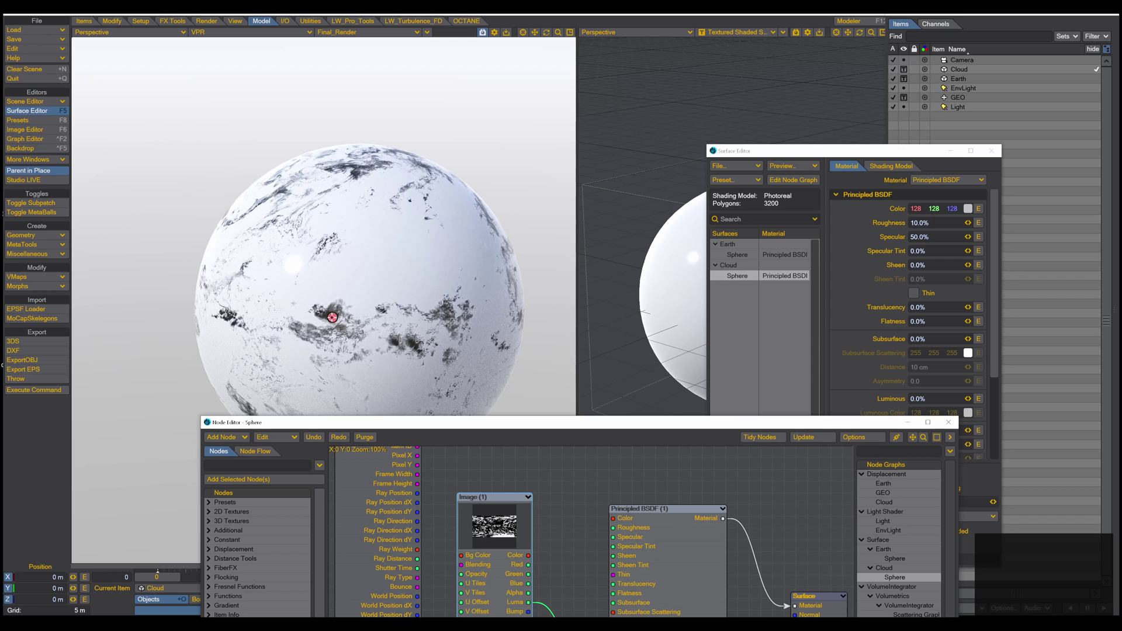
- Invert 8k_earth_clouds.jpg through the Image Editor, then close the image windows
double_click(494, 524)
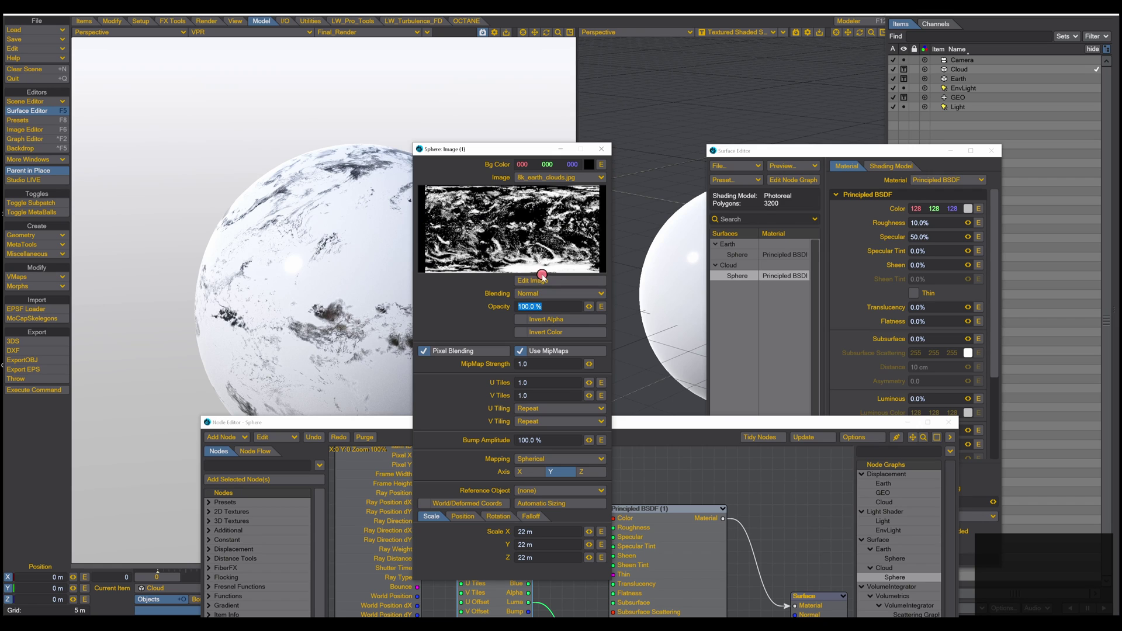
click(542, 280)
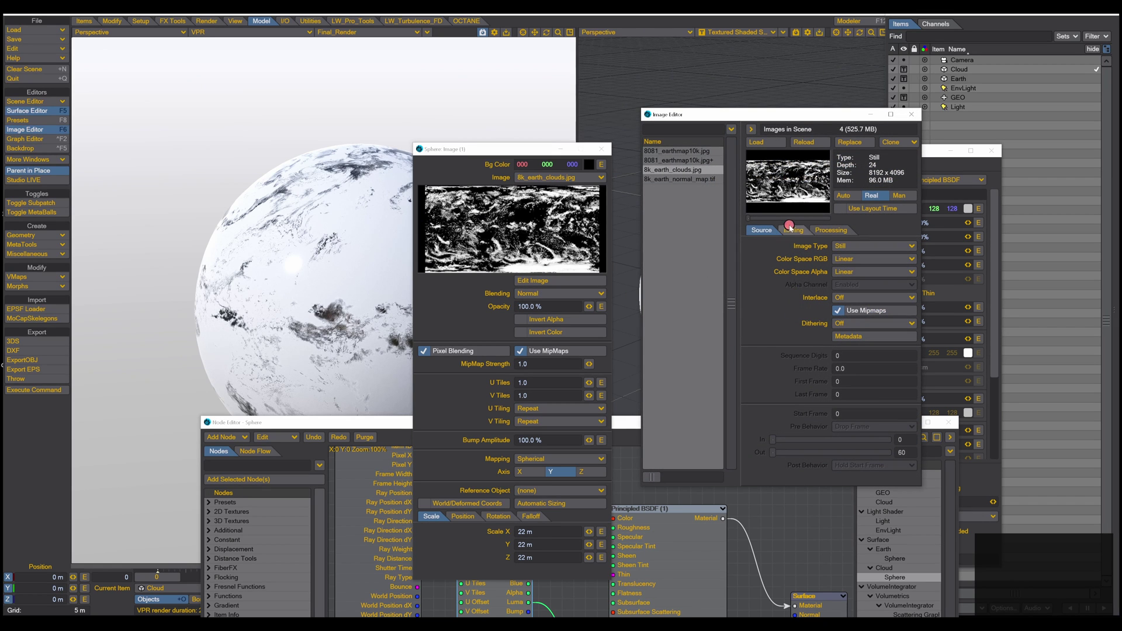
click(793, 230)
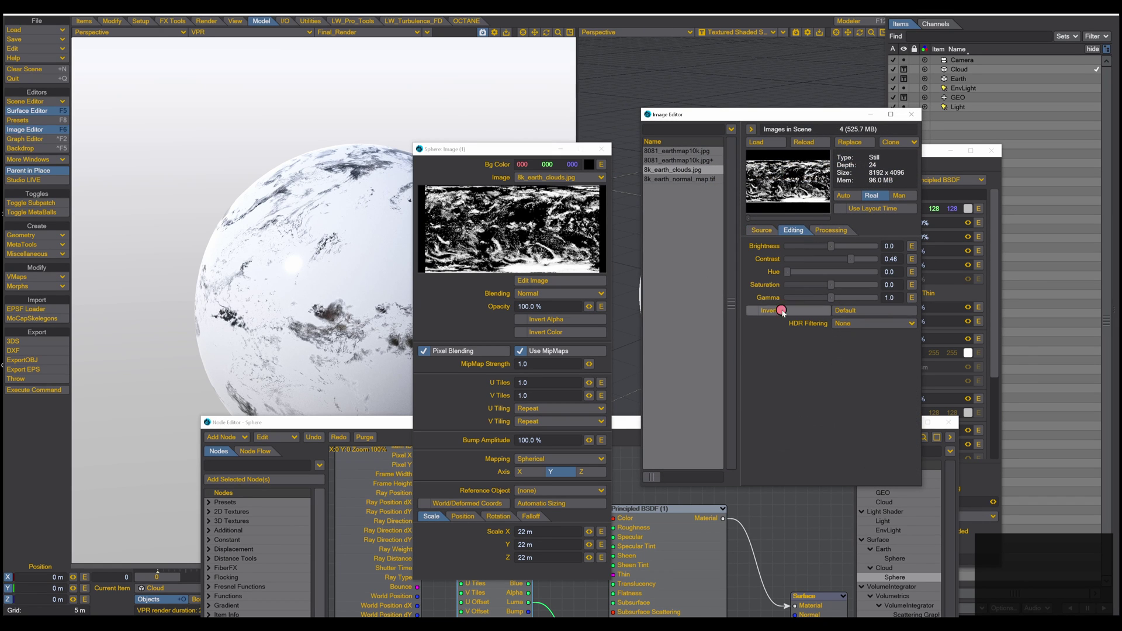
click(752, 311)
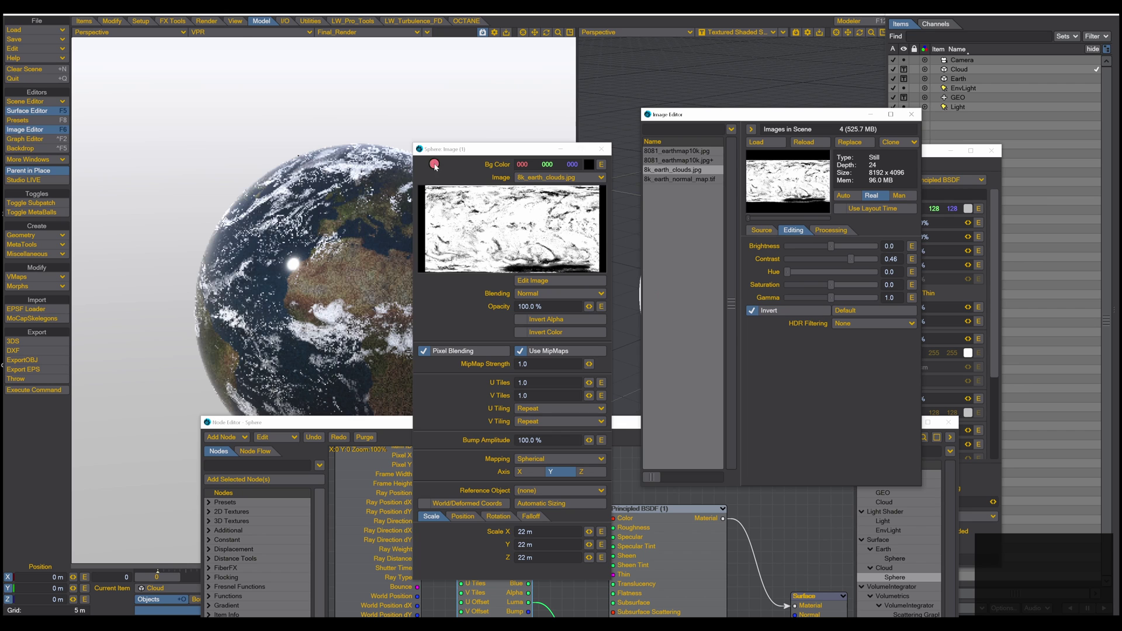
click(458, 149)
drag(457, 148, 535, 124)
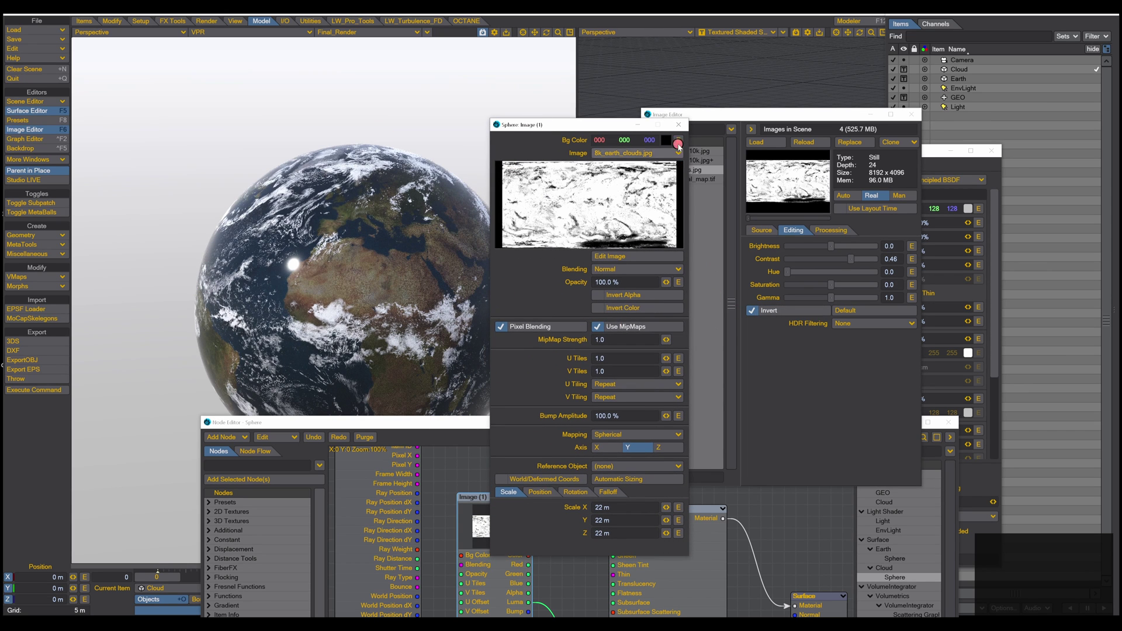
click(678, 124)
key(F6)
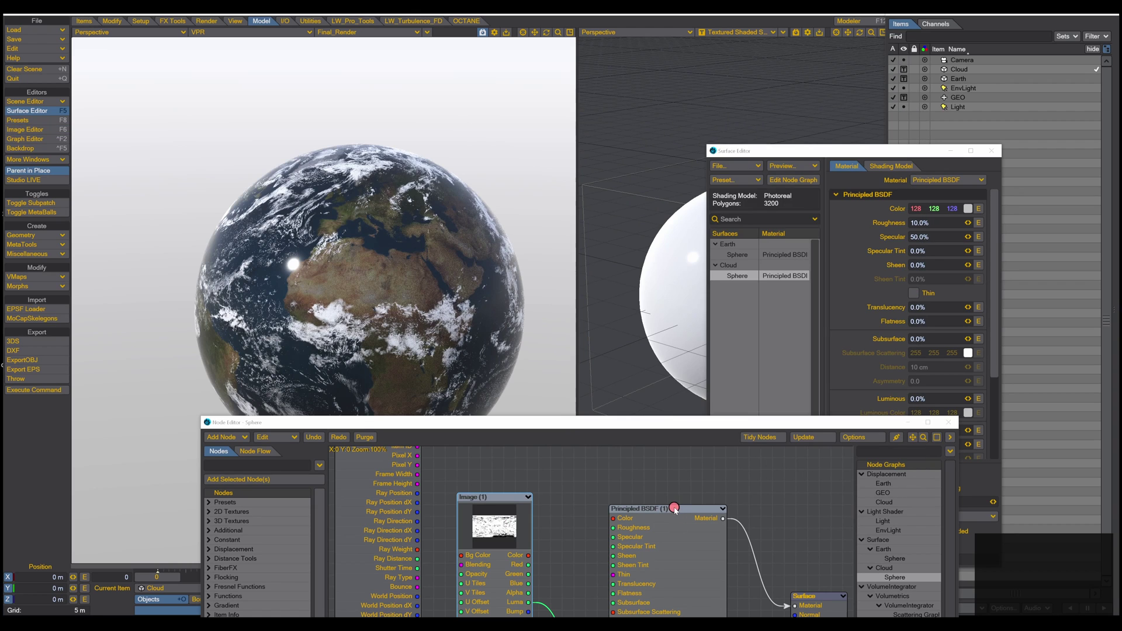
- Set Roughness and Specular of the Cloud's Principled BSDF node to 0%
double_click(676, 509)
drag(828, 114, 534, 183)
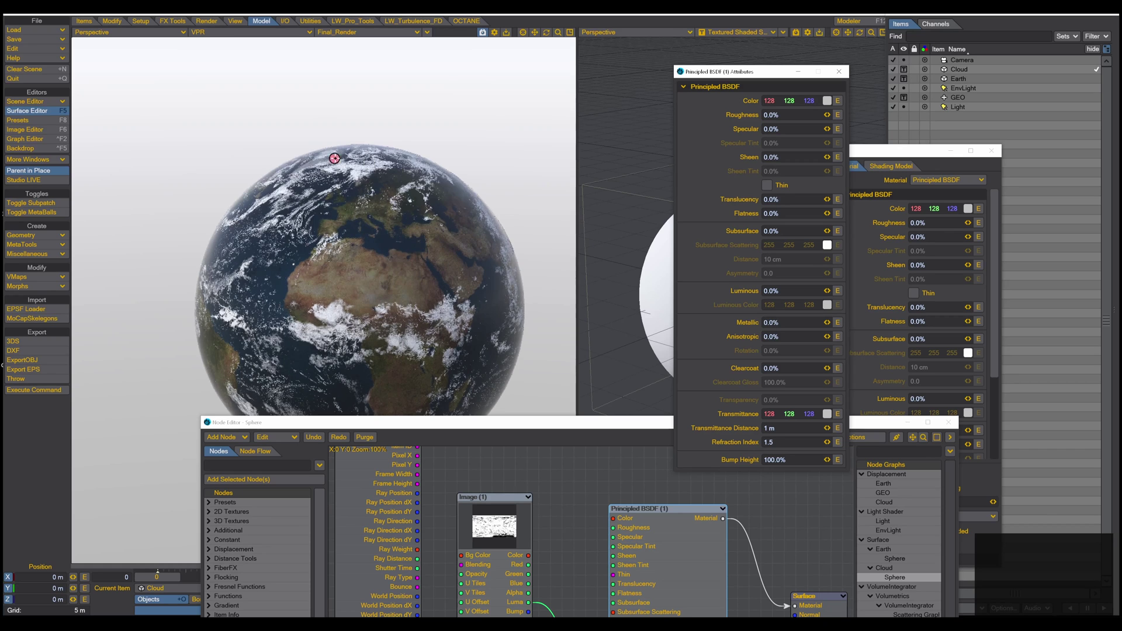
click(432, 422)
drag(432, 422, 610, 462)
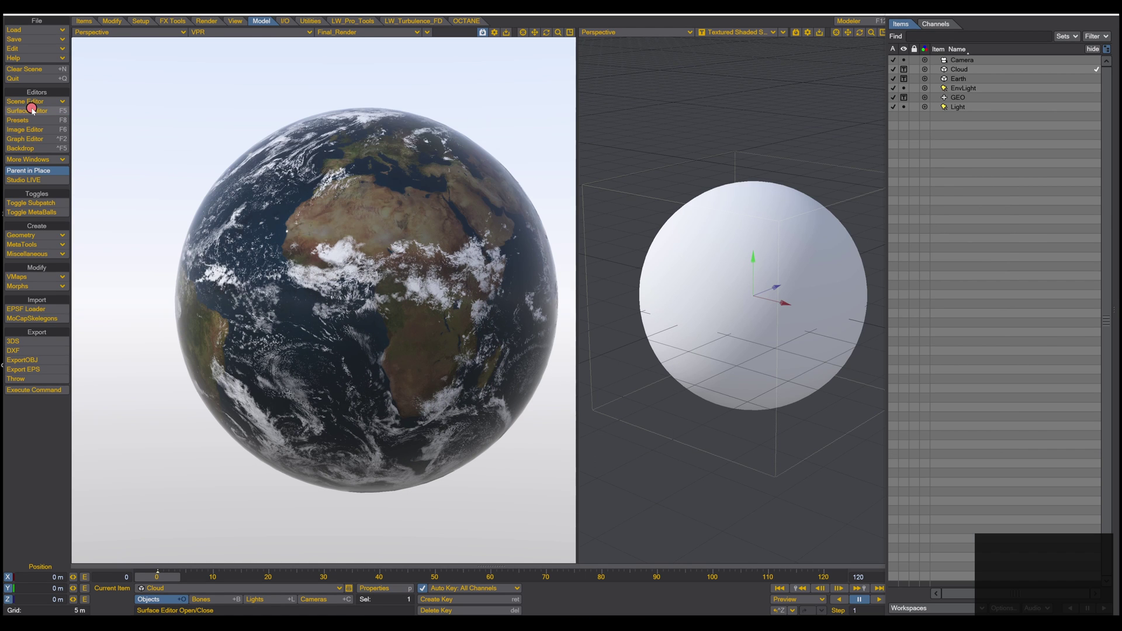
- Reopen the node graph of the Cloud's Sphere surface and connect the Image node's Luma output to the Surface node's Displacement input
click(29, 111)
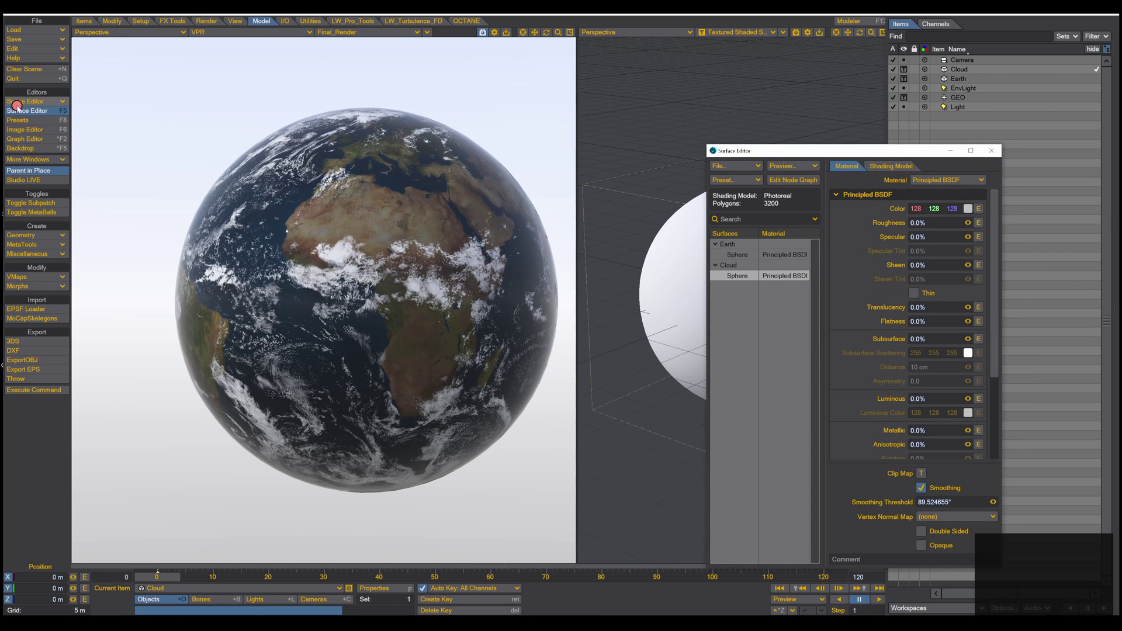
drag(838, 151, 835, 131)
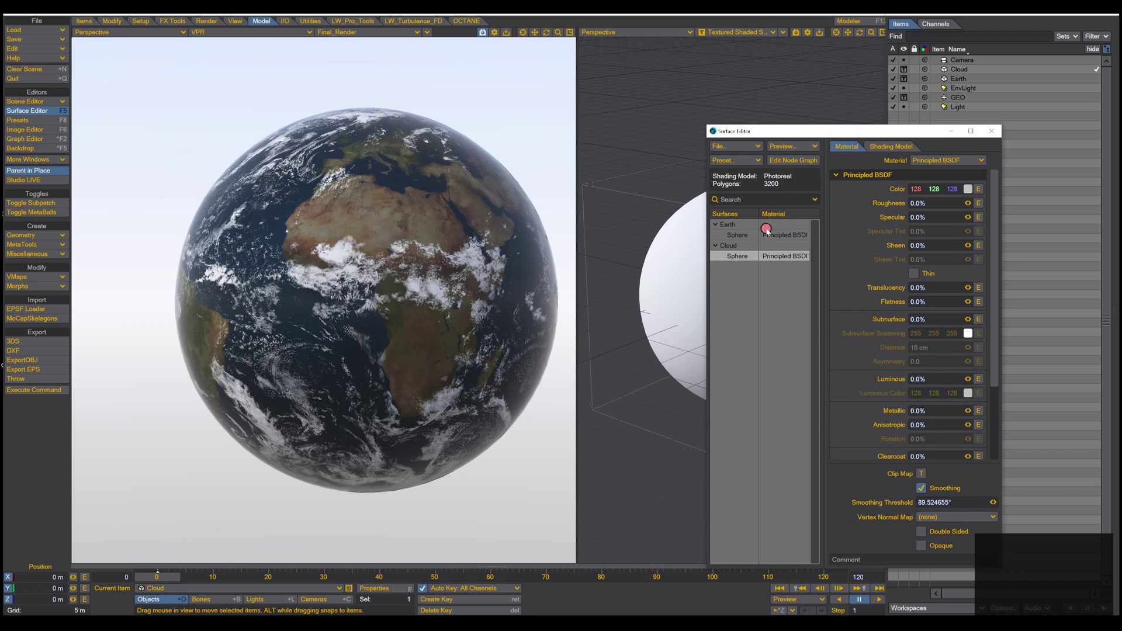
click(790, 161)
drag(677, 218, 824, 263)
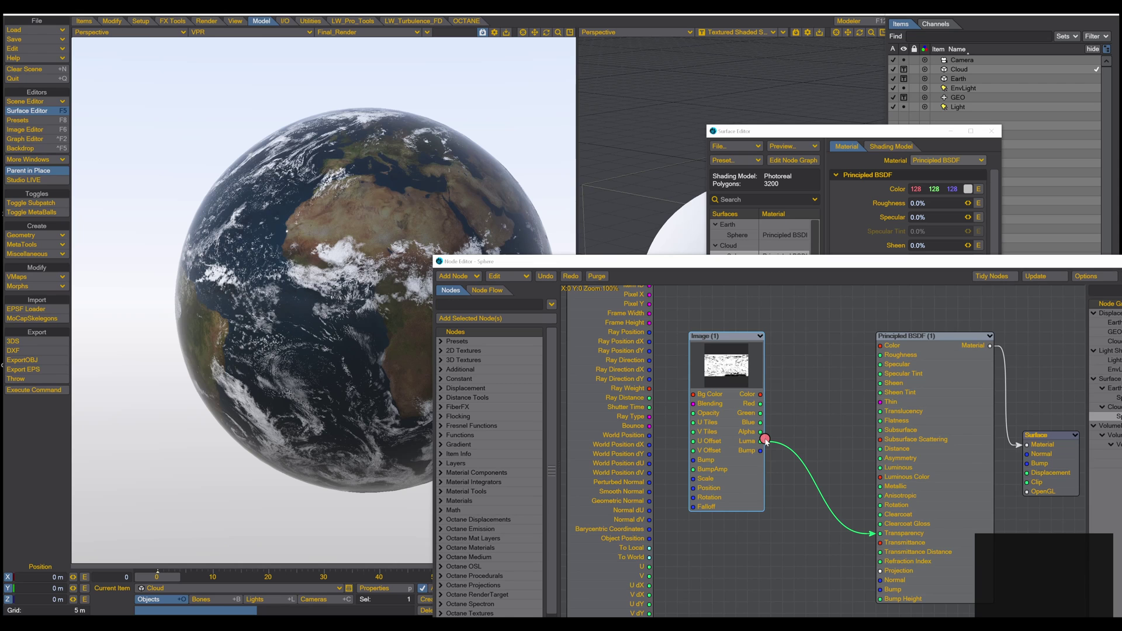
drag(763, 442, 1048, 477)
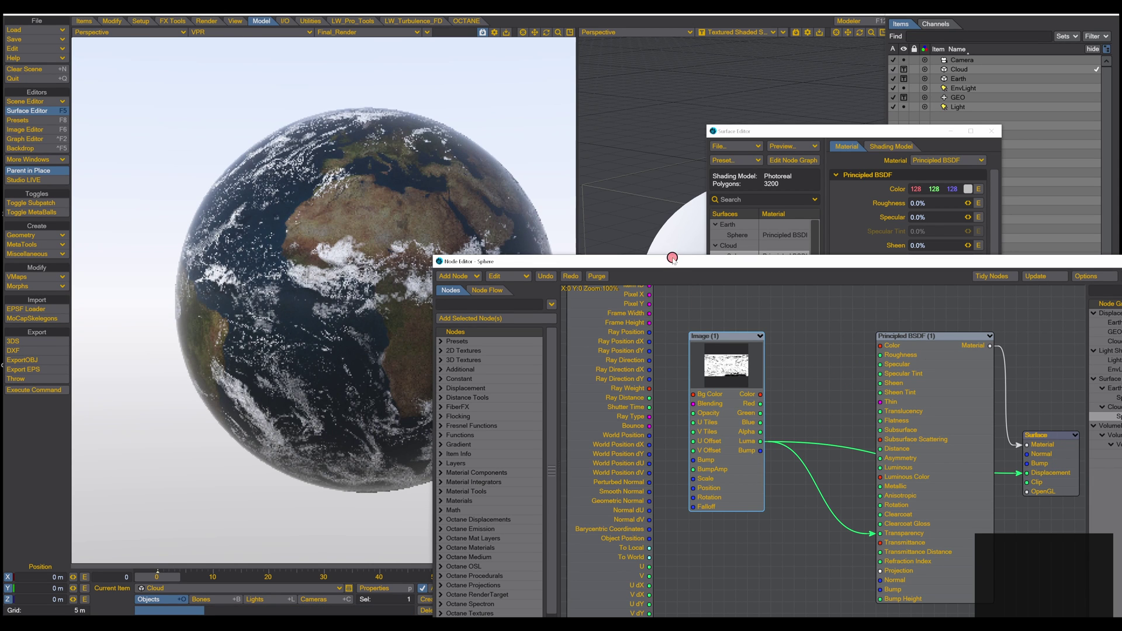
- Set the Cloud object's Display SubPatch Level to 40 in its Subdivision properties
drag(672, 259, 751, 133)
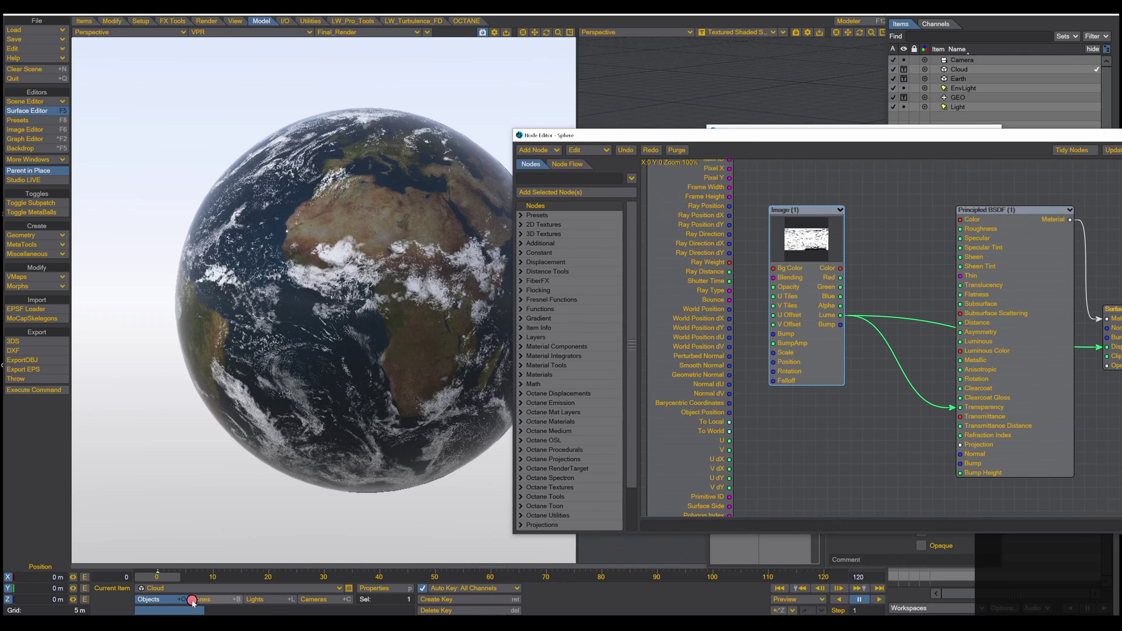
click(377, 588)
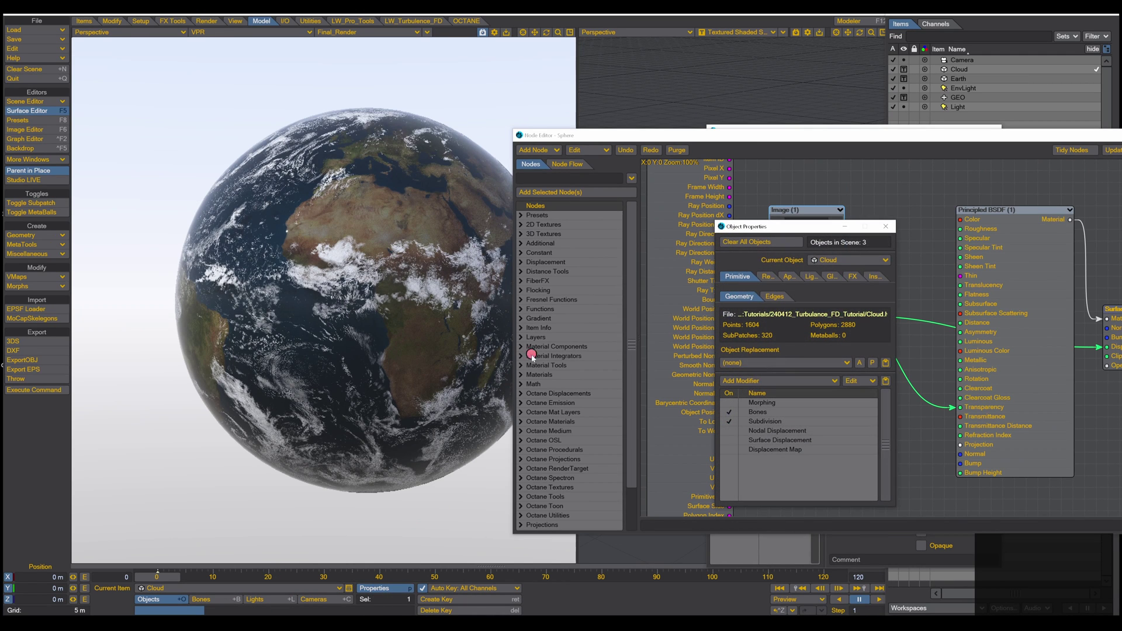
click(764, 422)
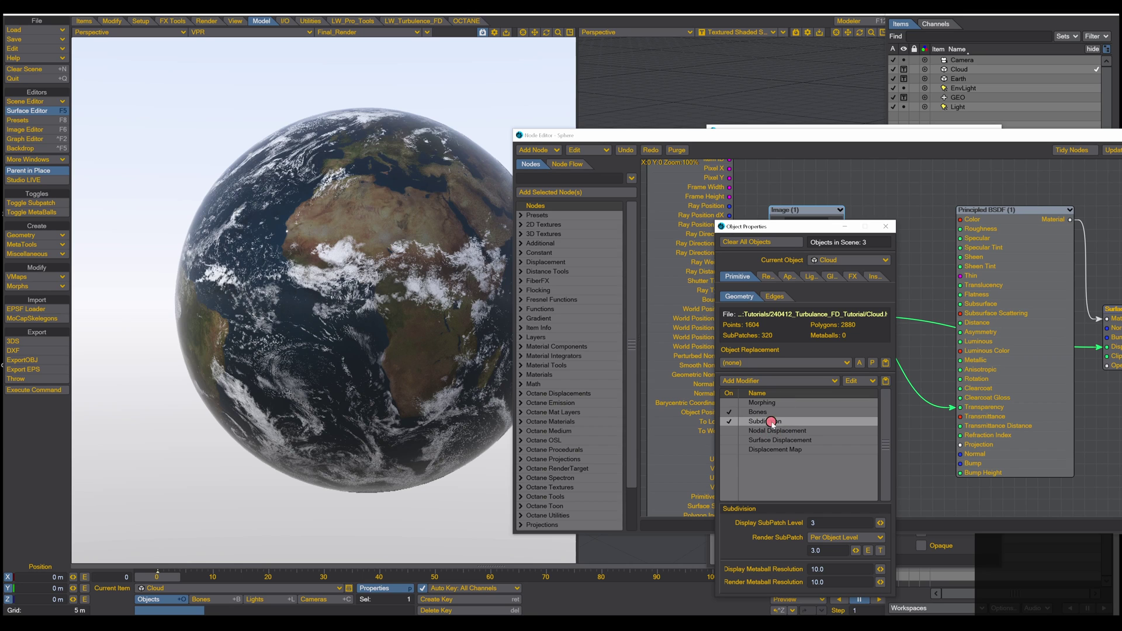
click(827, 523)
text(40)
key(Return)
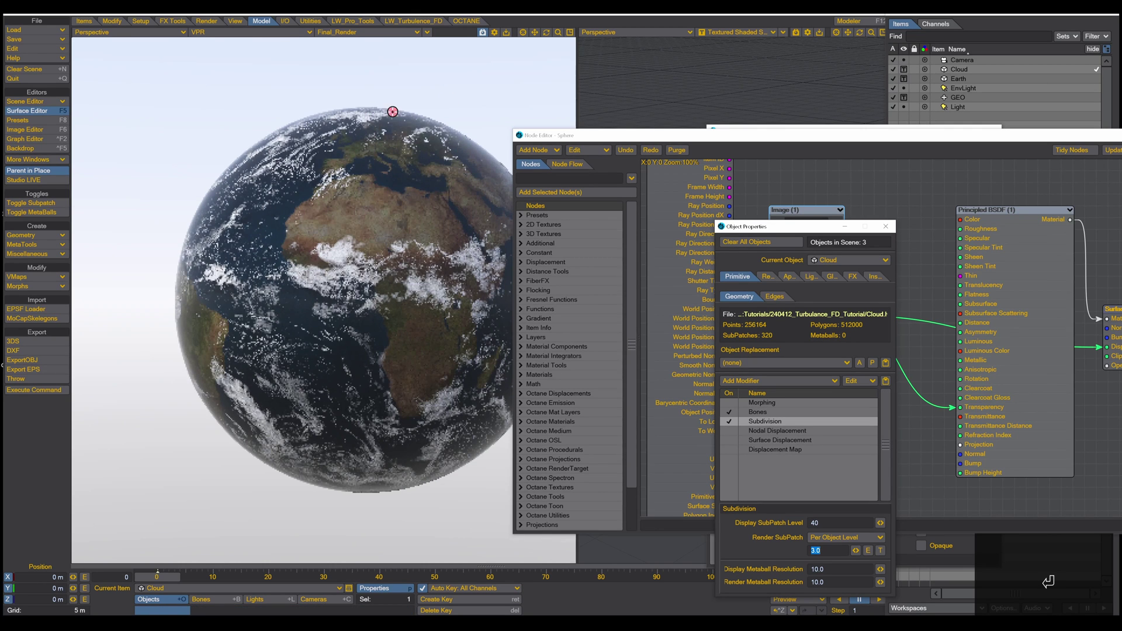
- Enable Surface Displacement on the Cloud object with a distance of 1 m
click(730, 440)
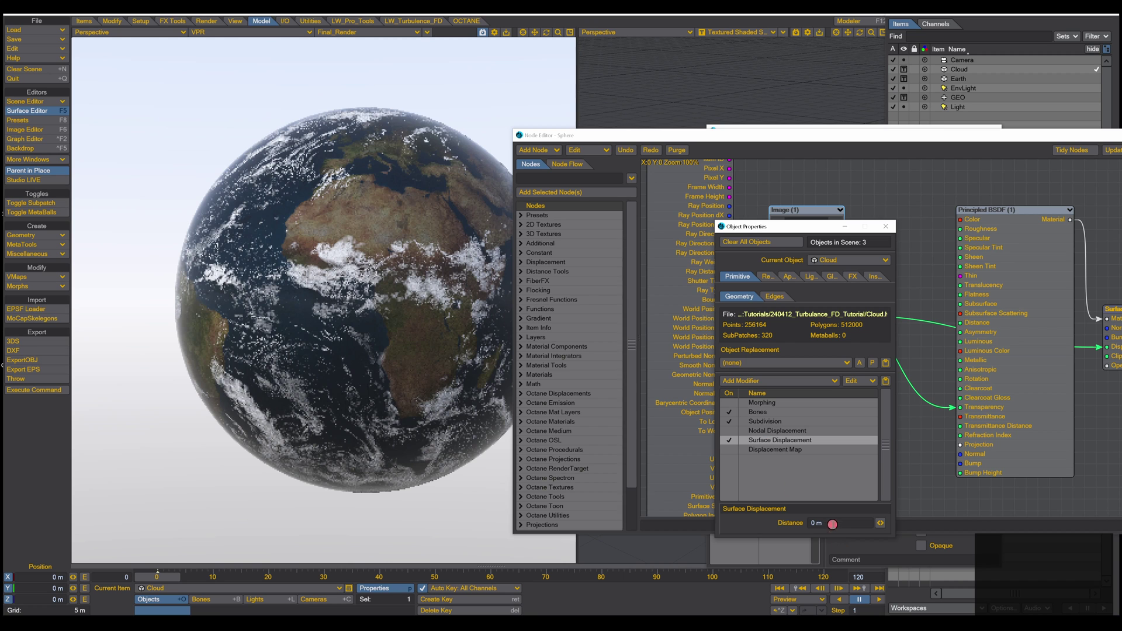
click(814, 523)
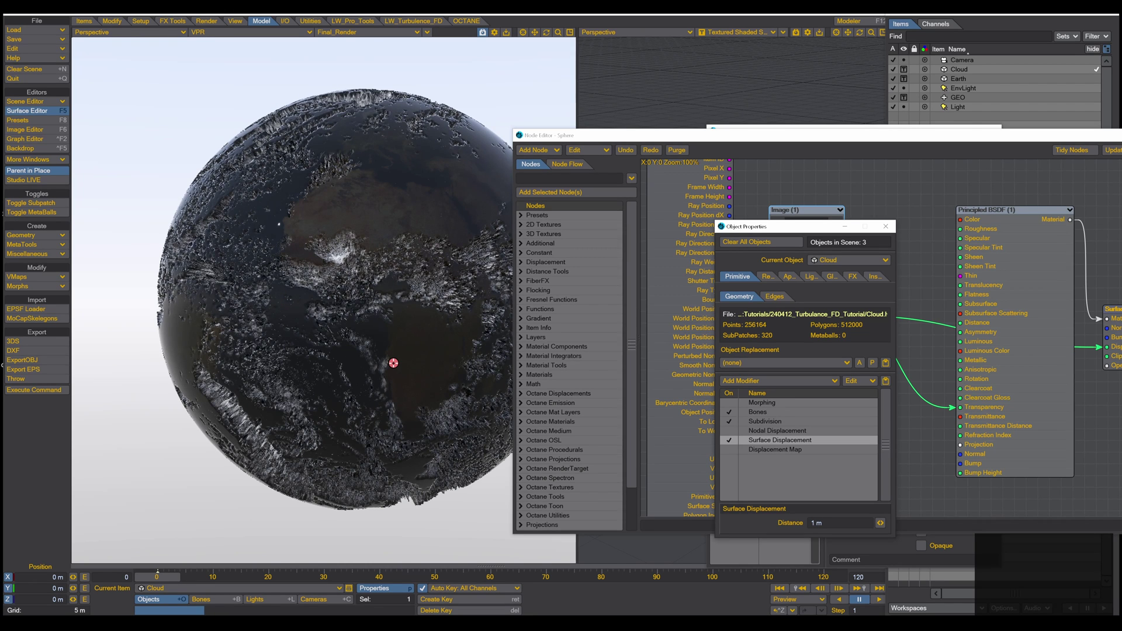
click(829, 524)
click(818, 523)
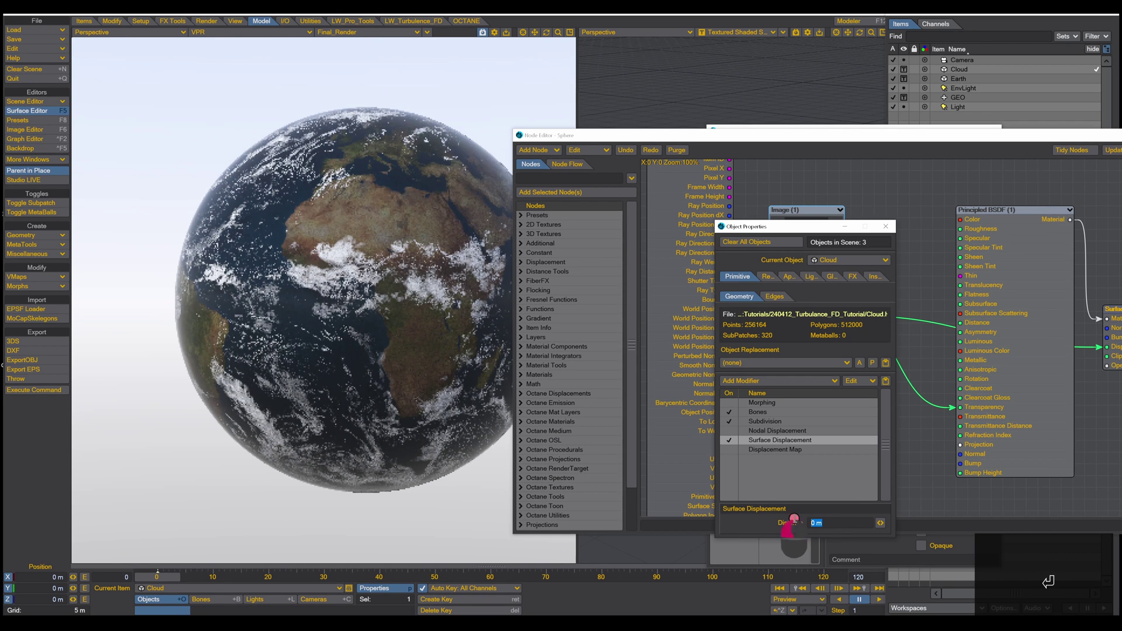
text(1)
key(Return)
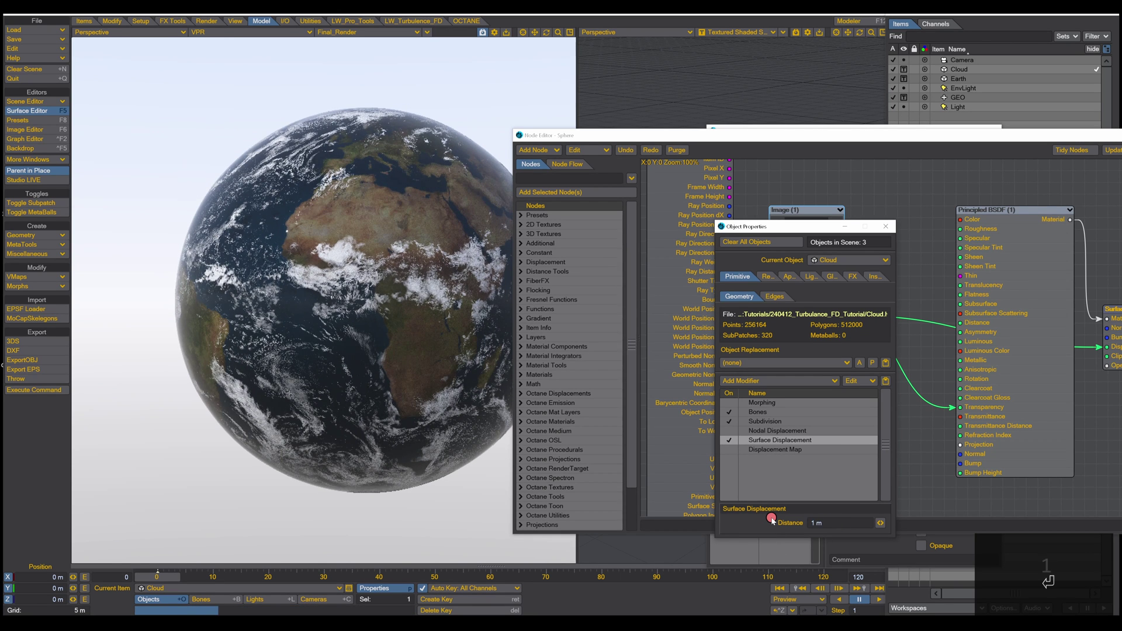
- Add a scalar Invert node and route the Image node's Luma output through it into the Surface node's Displacement input
drag(799, 226, 922, 356)
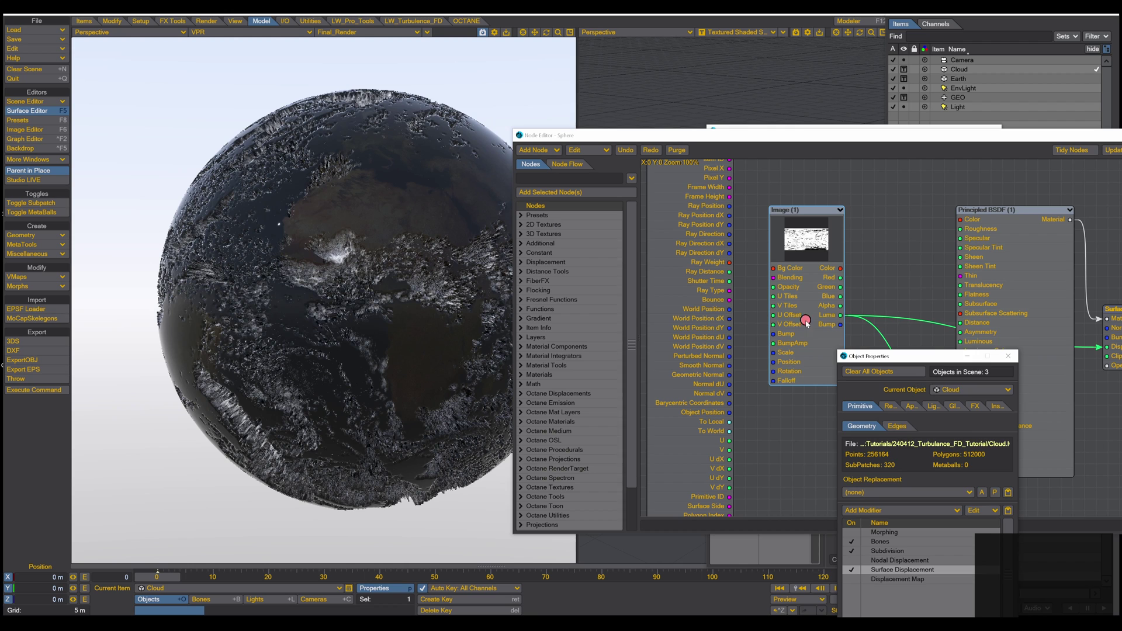
drag(806, 321, 783, 297)
click(253, 370)
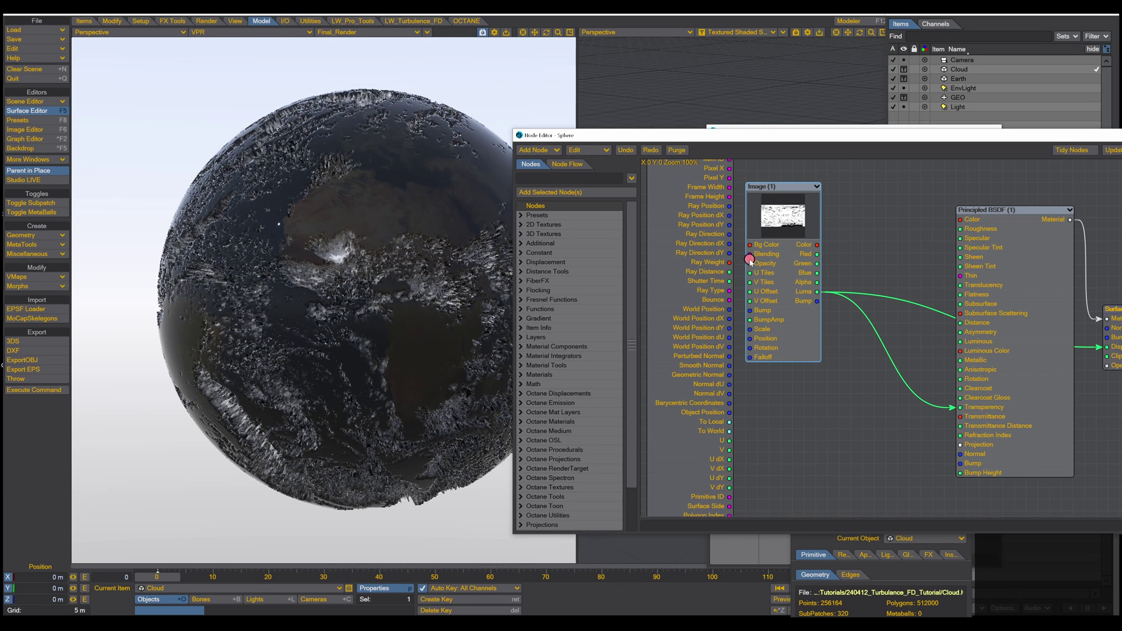
click(529, 179)
text(inv)
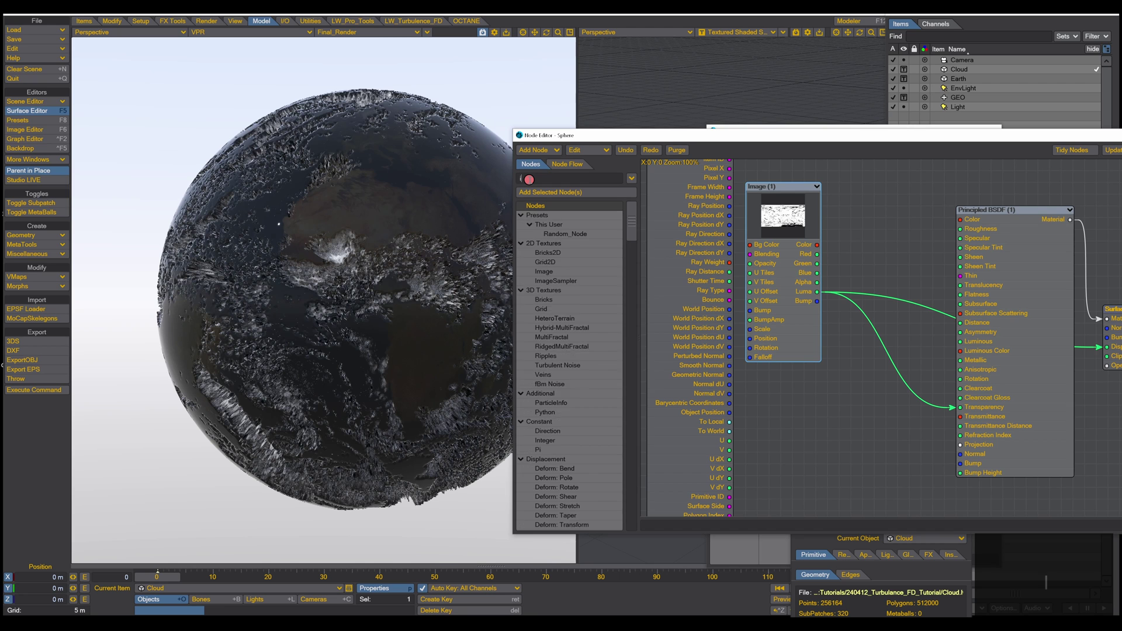
click(589, 251)
drag(551, 234, 851, 410)
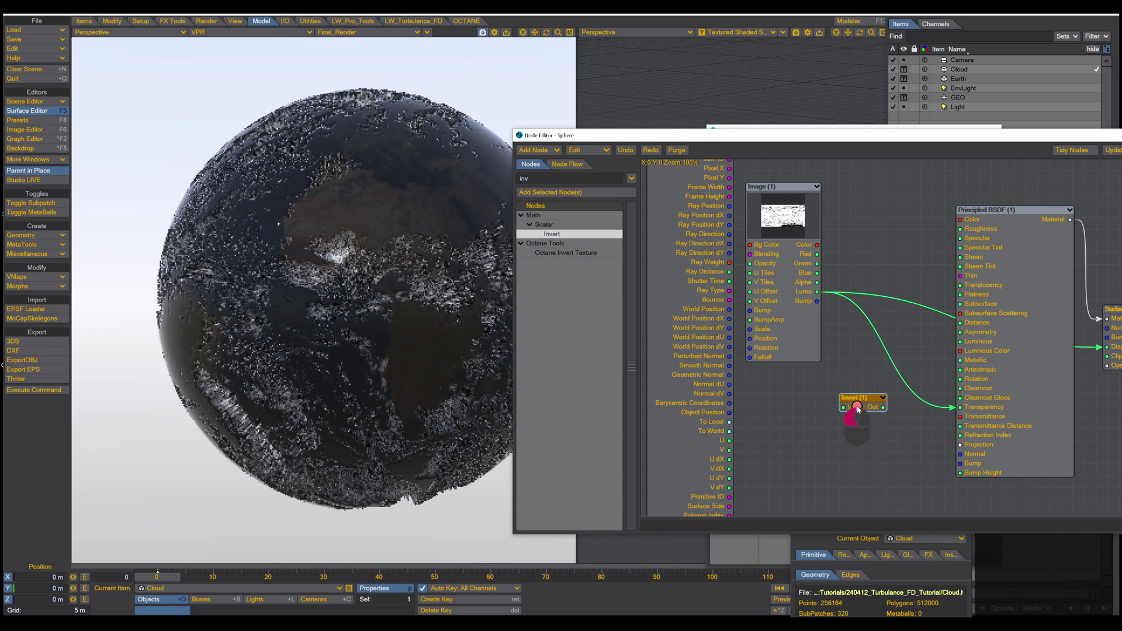
drag(818, 291, 1030, 321)
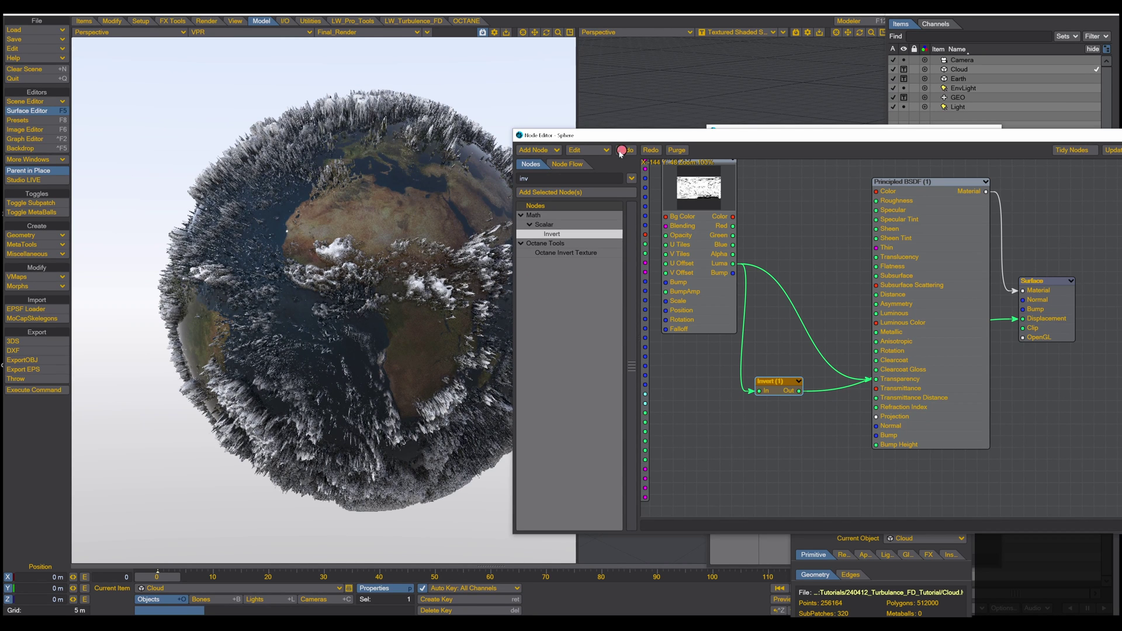
- Reduce the Cloud object's Surface Displacement distance to 0.1 m
key(p)
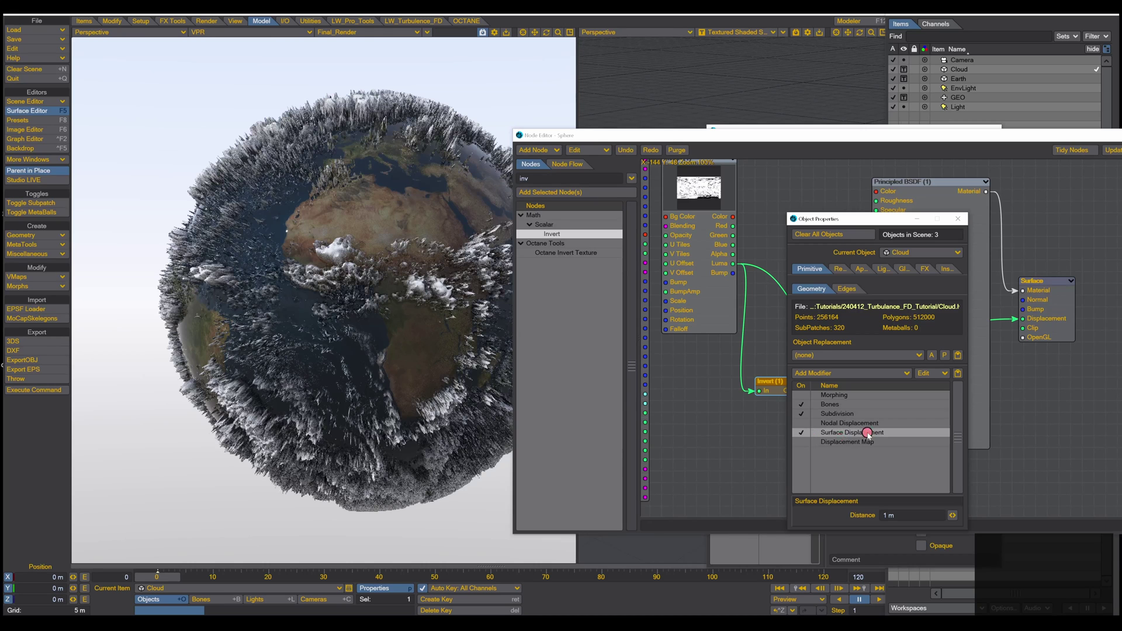
click(889, 516)
text(0.1)
key(Return)
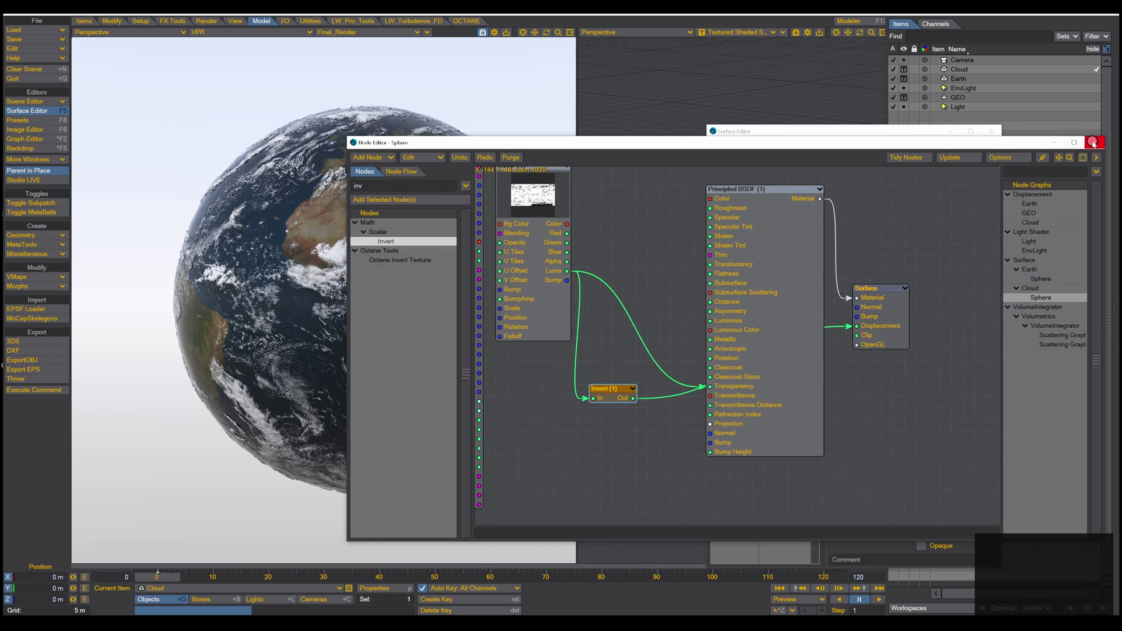
- Create a tessellated sphere object named Atmo with a 12 m radius on all three axes
click(991, 131)
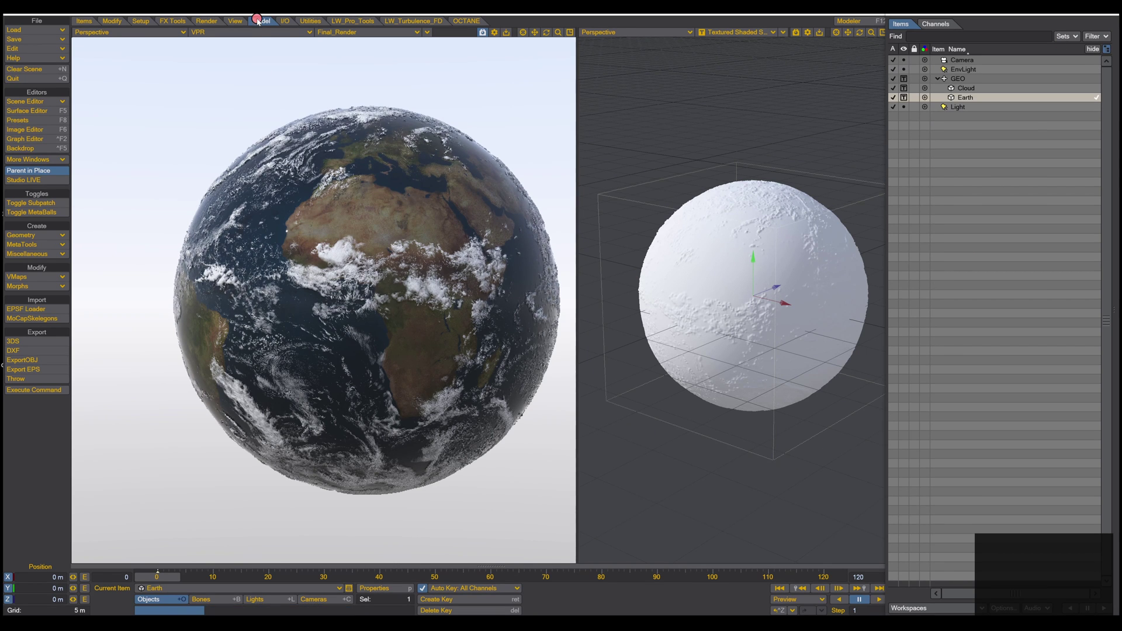
click(259, 20)
click(22, 237)
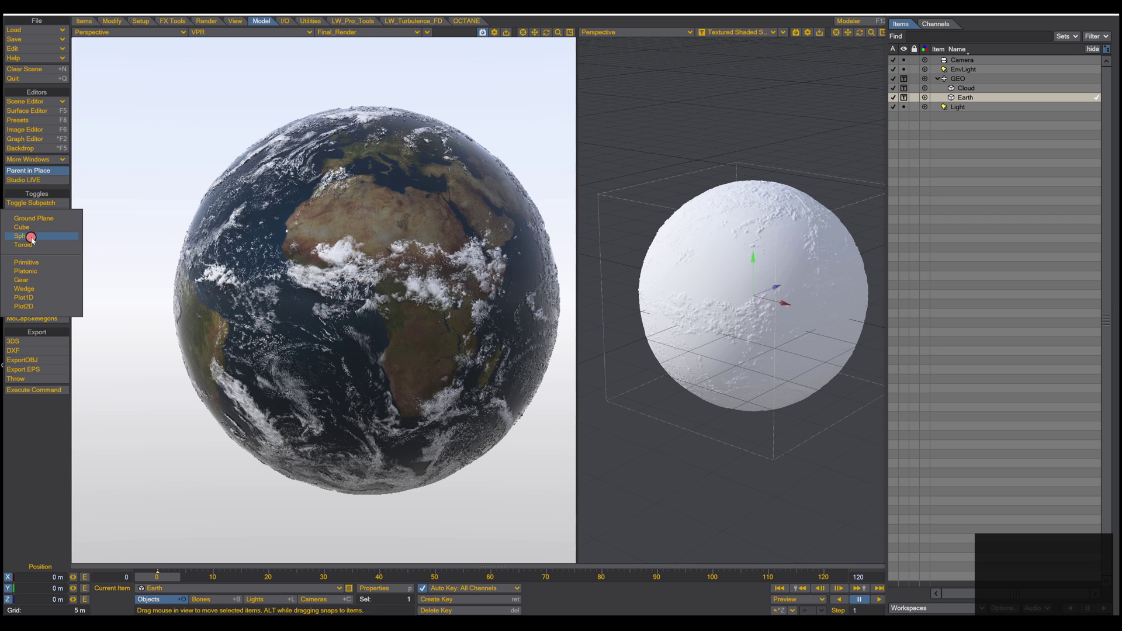
click(25, 244)
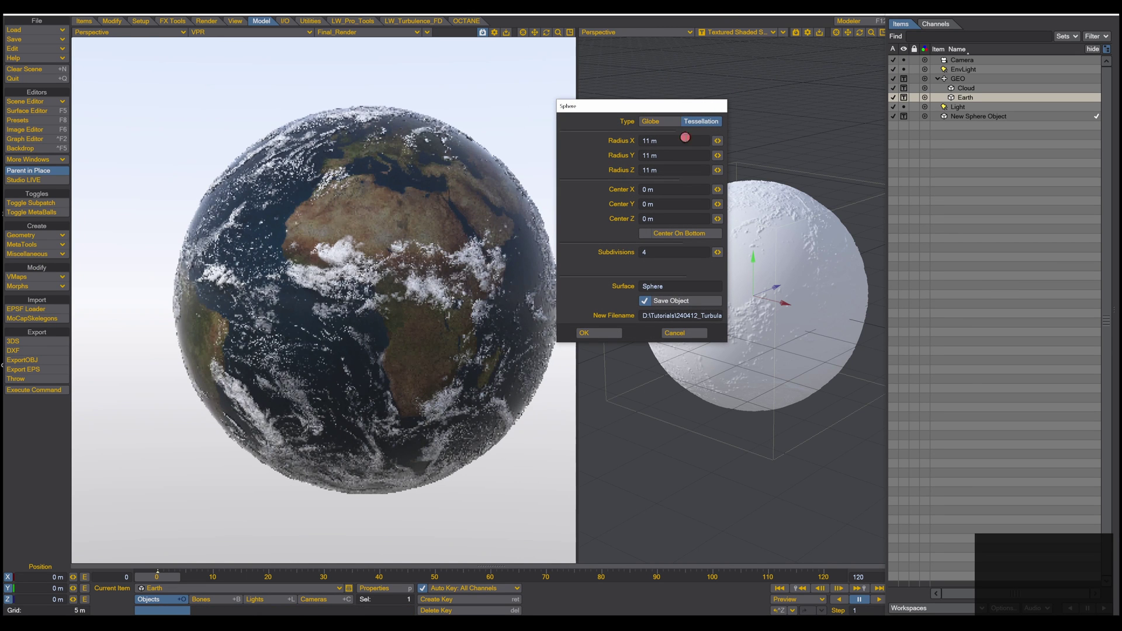
click(649, 140)
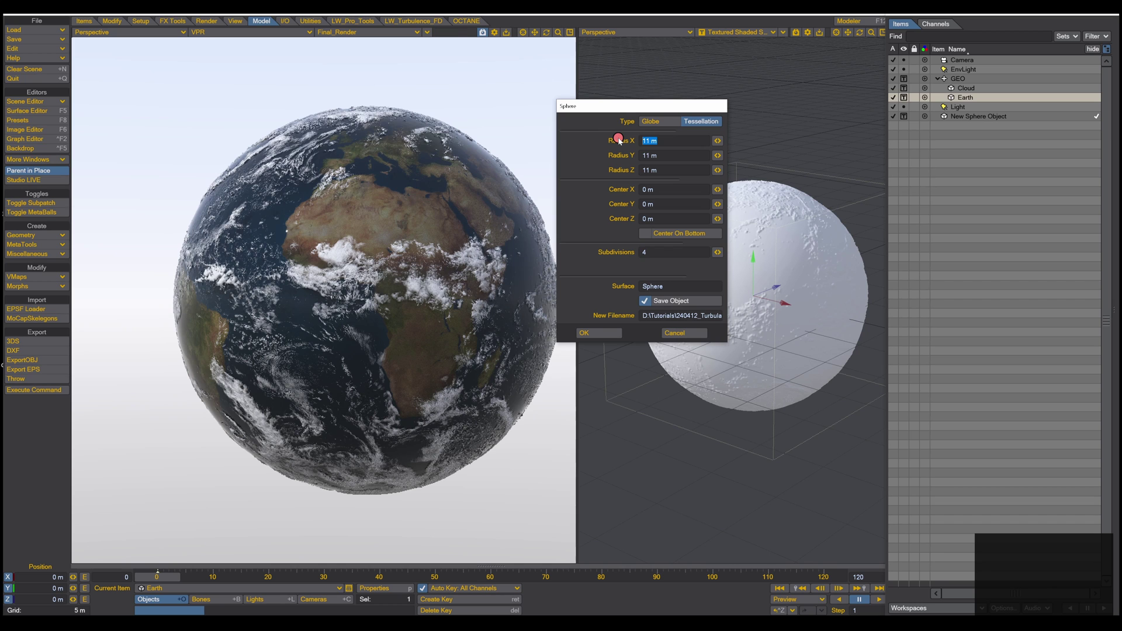
text(12)
key(Tab)
text(1)
key(Tab)
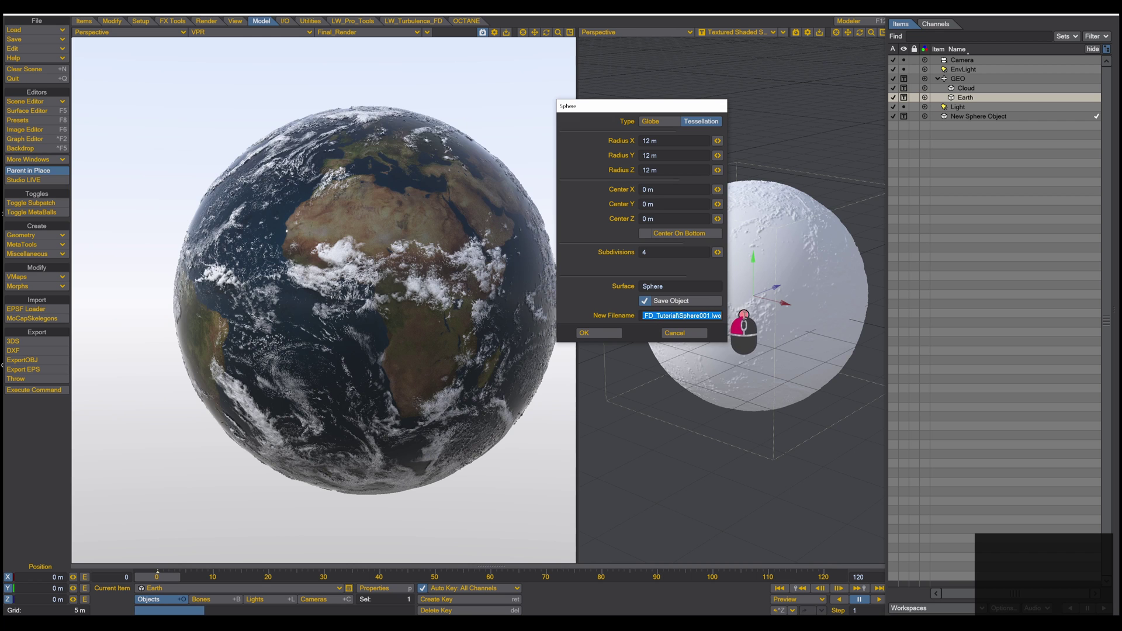
click(595, 331)
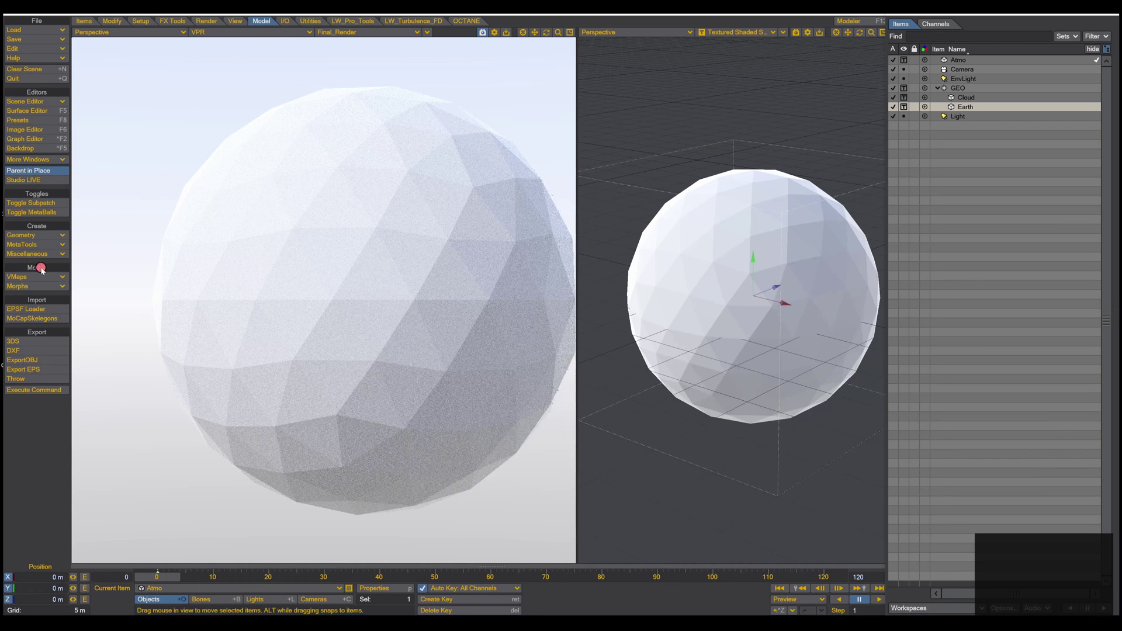
- Convert the Atmo sphere to subpatches and enable Smoothing on its surface
click(29, 204)
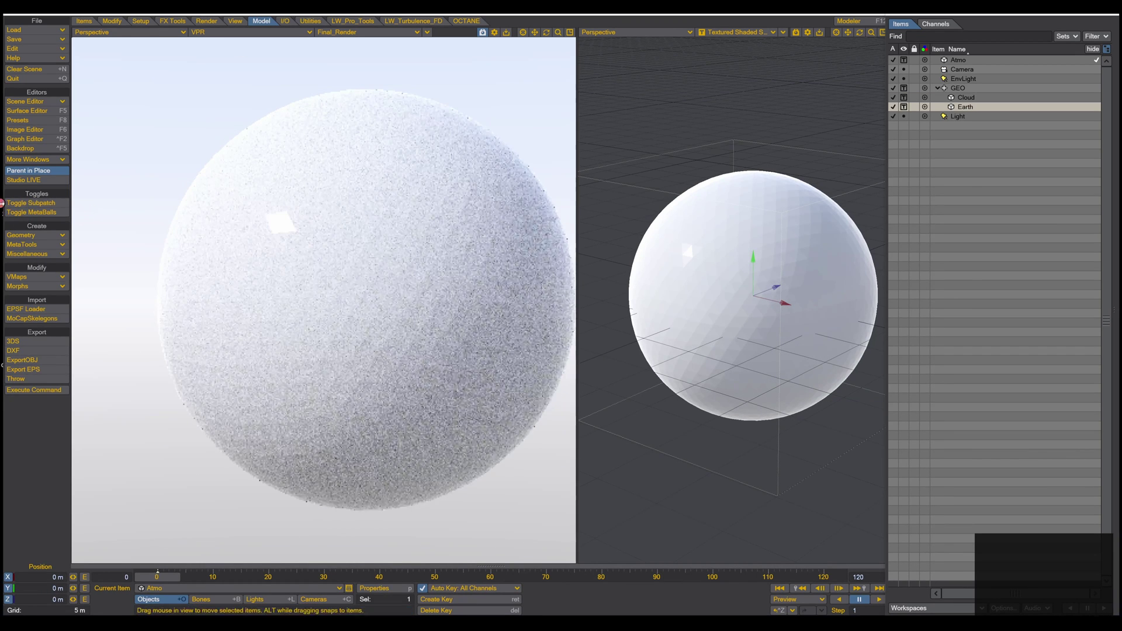
click(28, 111)
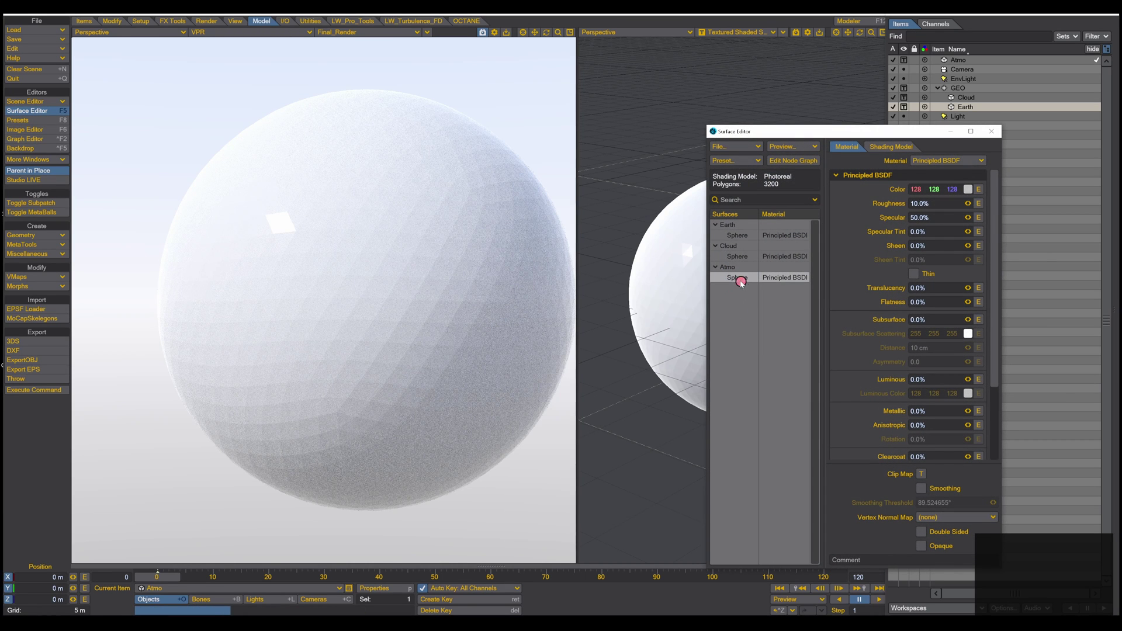
click(922, 488)
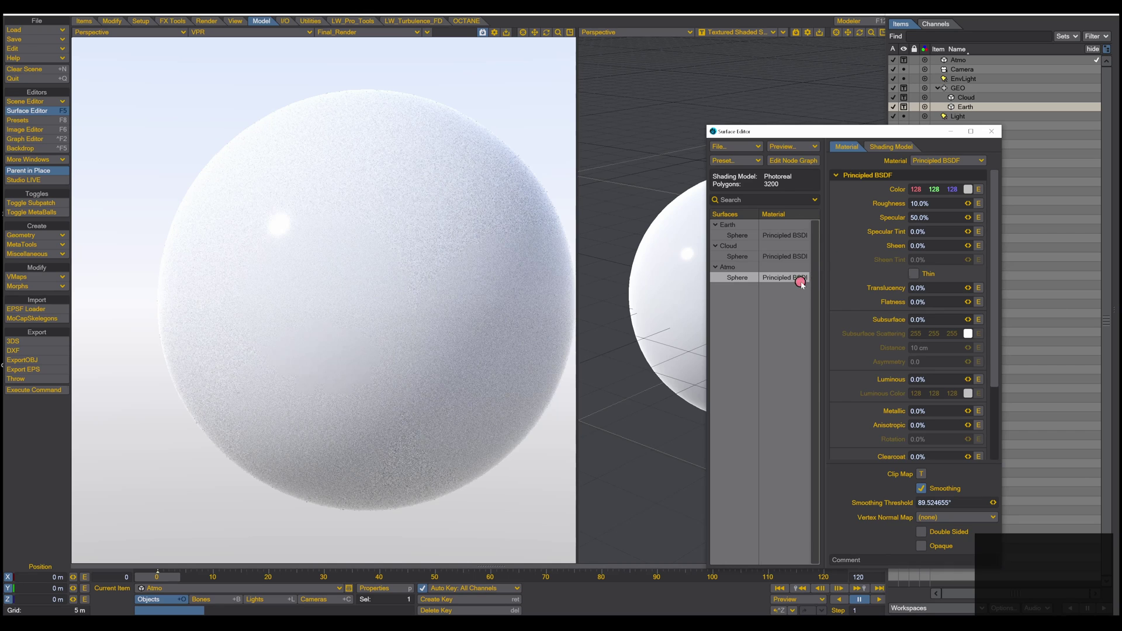
- Open the node graph of the Atmo sphere's surface and add a constant Color node
double_click(768, 275)
drag(681, 142, 706, 165)
drag(704, 236, 805, 264)
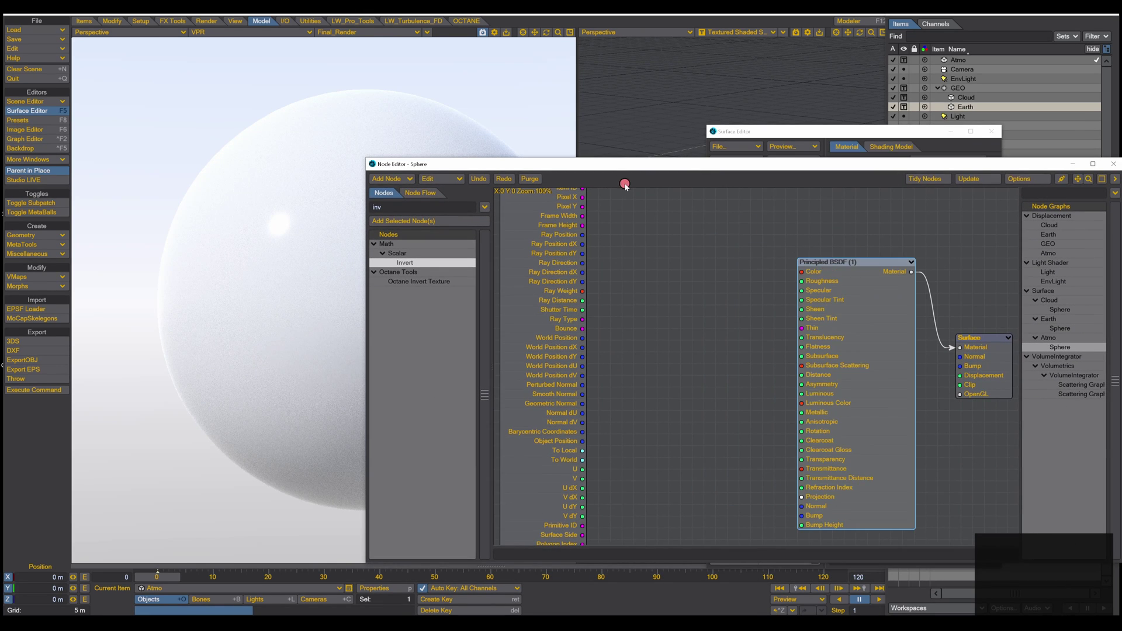
drag(618, 165, 653, 189)
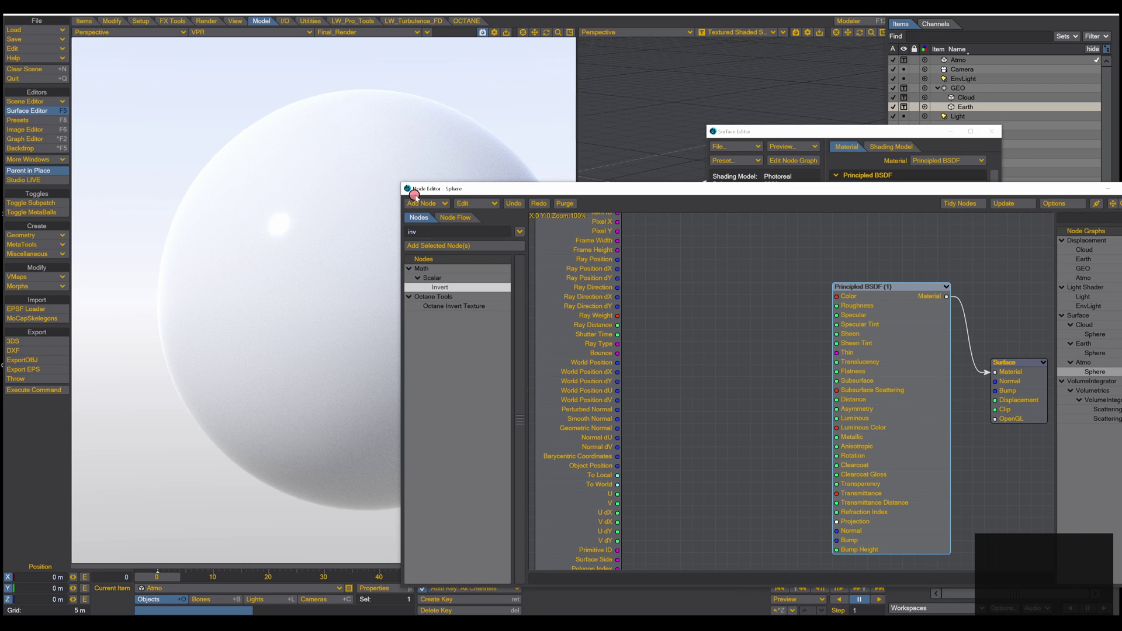
double_click(417, 233)
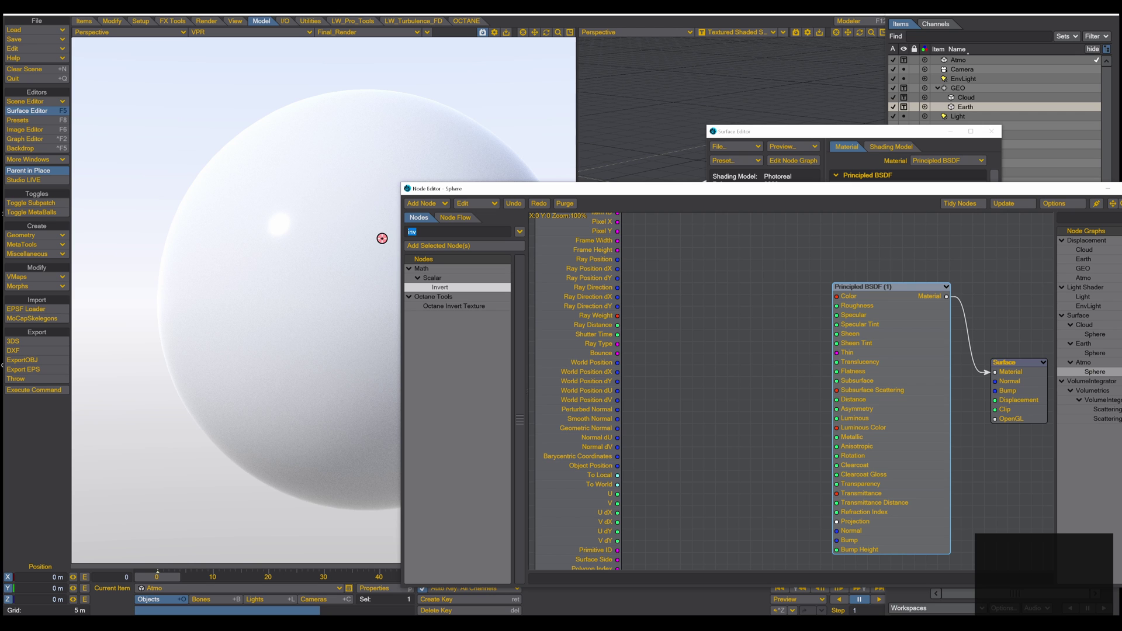
text(col)
drag(430, 278, 704, 257)
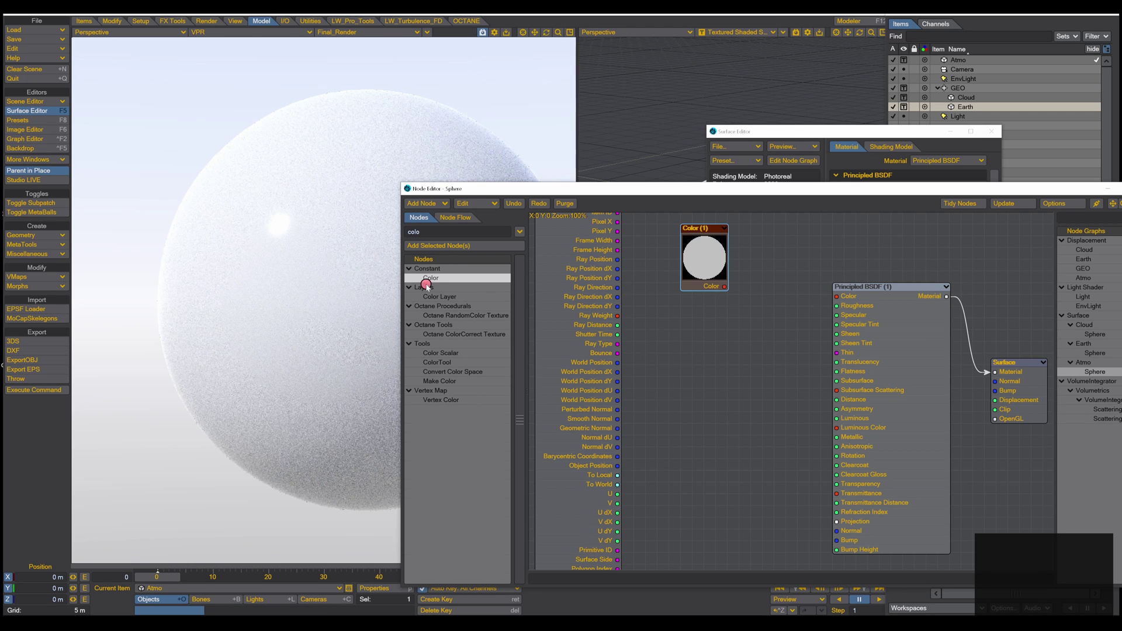
- Add a Mixer node and a scalar math Fresnel node to the Atmo surface graph
double_click(409, 234)
text(mix)
key(Return)
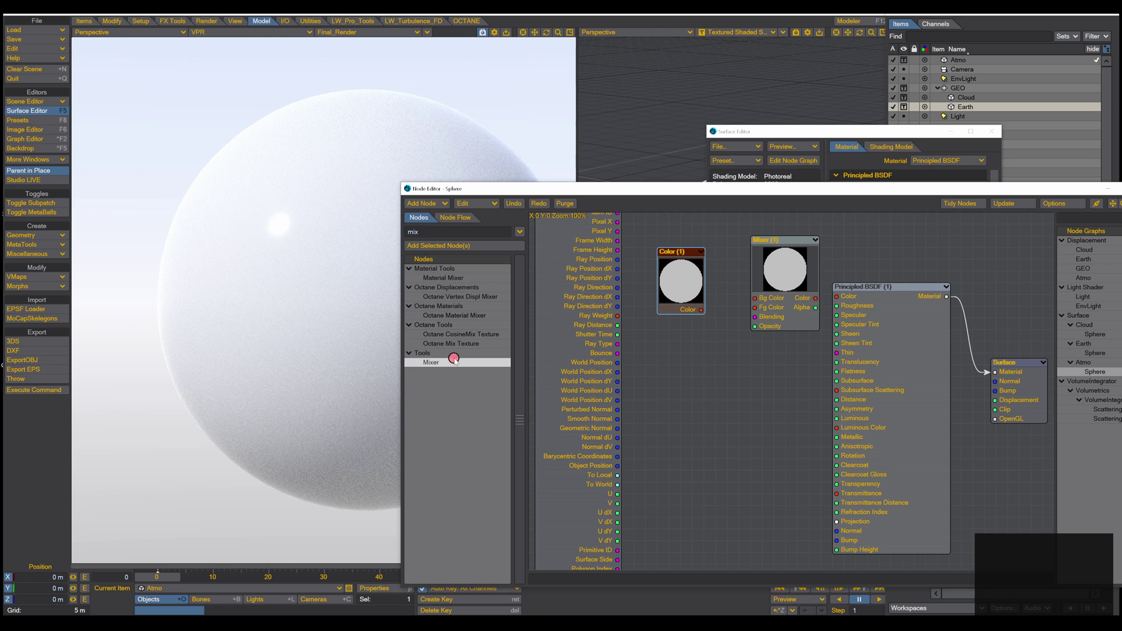
mouse_move(778, 278)
mouse_down()
mouse_move(789, 278)
mouse_move(765, 275)
mouse_up()
text(fre)
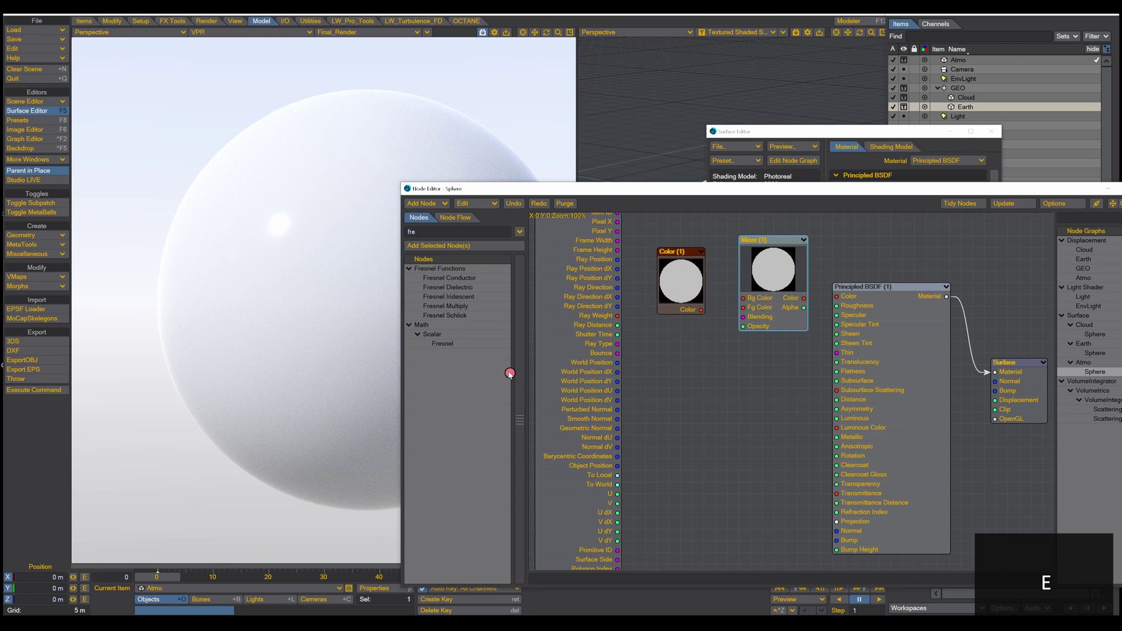
drag(443, 344, 671, 393)
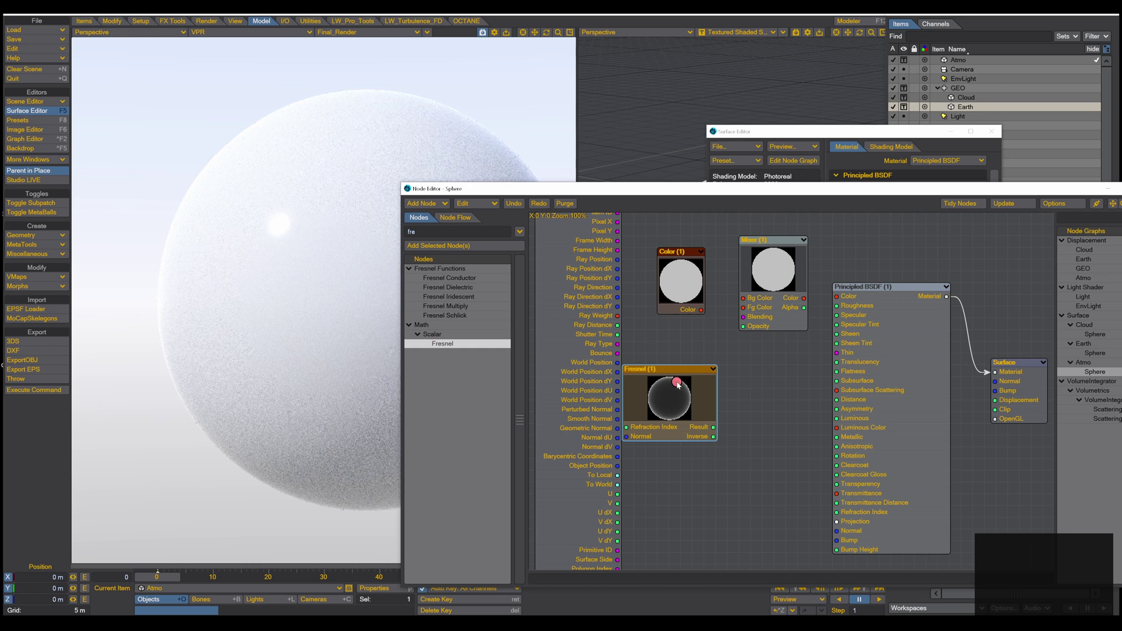
- Connect the Color node to the Mixer's Bg Color and the Fresnel Result to its Fg Color
drag(678, 252, 654, 229)
drag(677, 286, 756, 257)
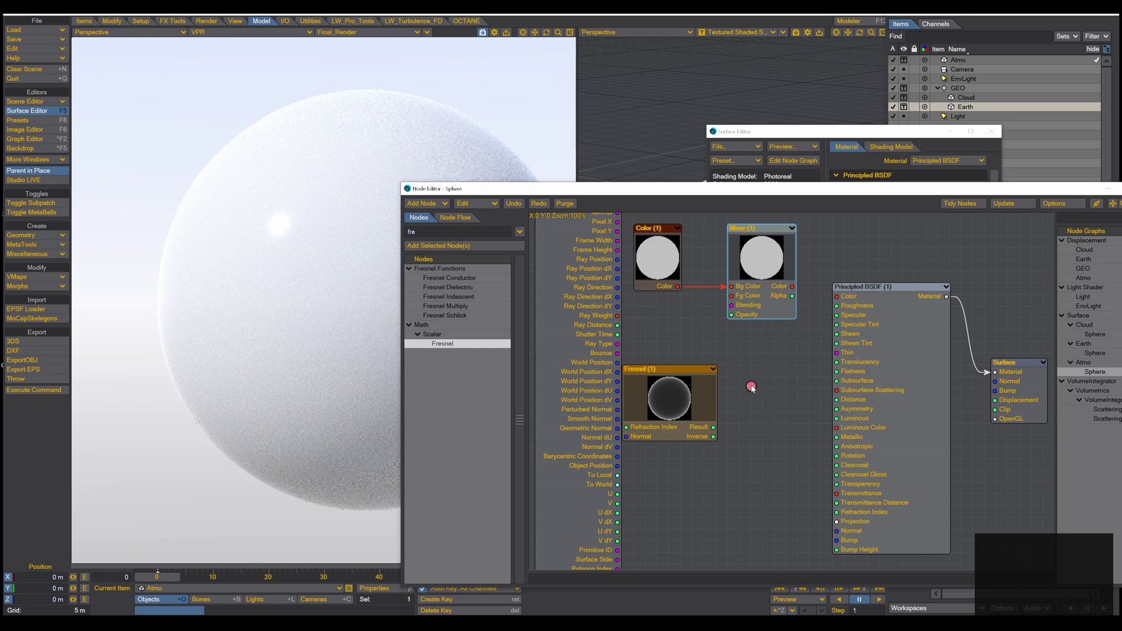
drag(681, 398, 731, 297)
- Change the blending mode of the Mixer node that combines the Color and Fresnel inputs
double_click(770, 253)
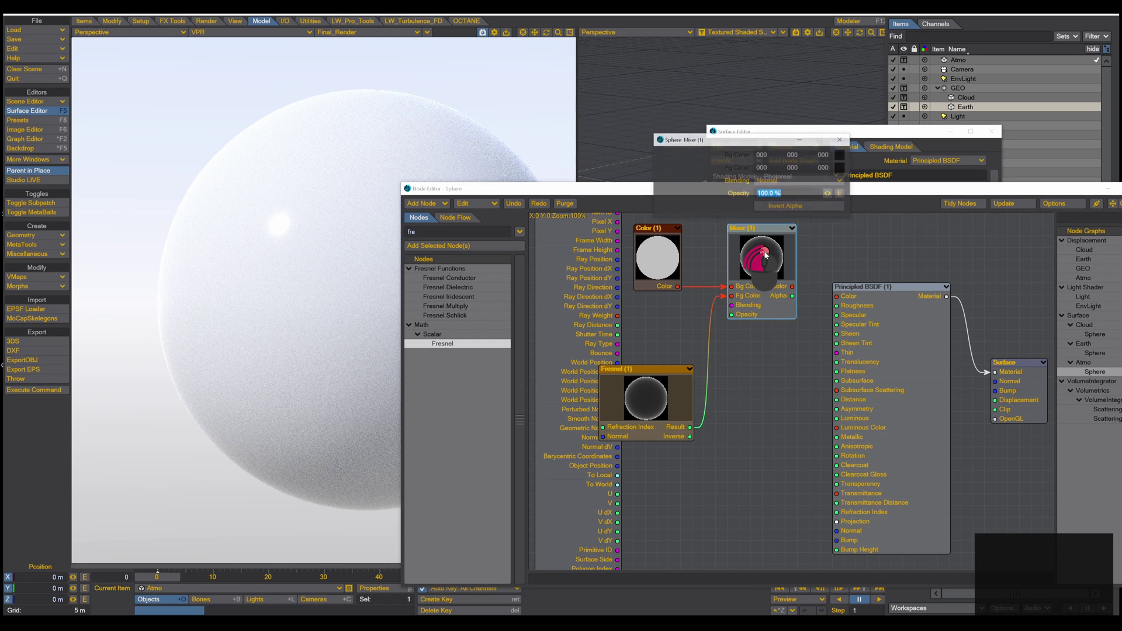
click(816, 198)
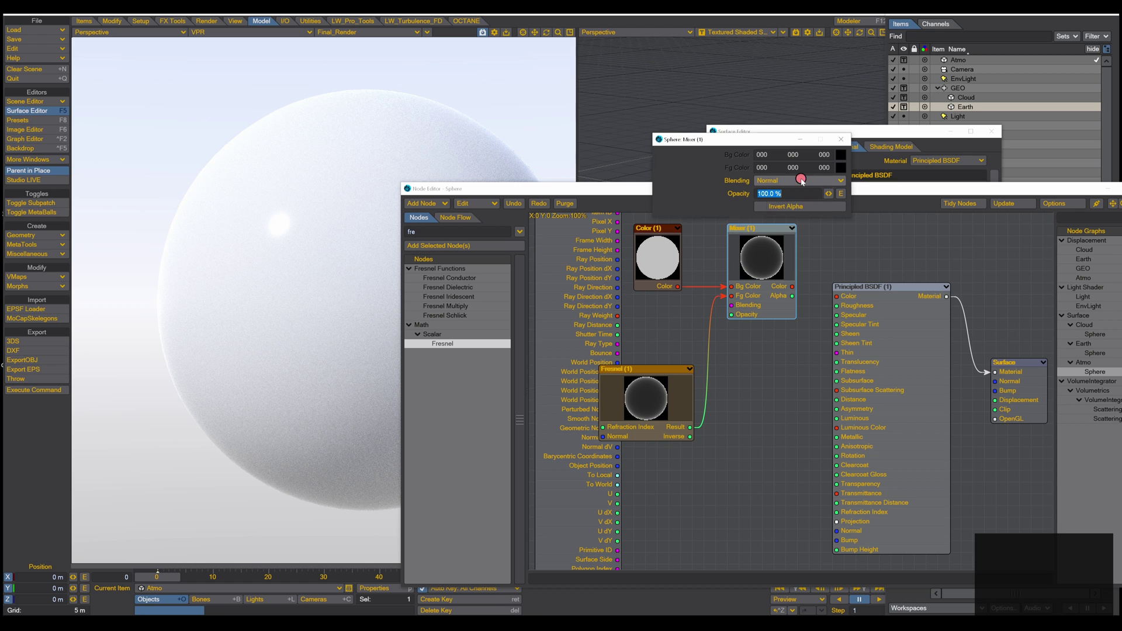
click(801, 180)
click(795, 207)
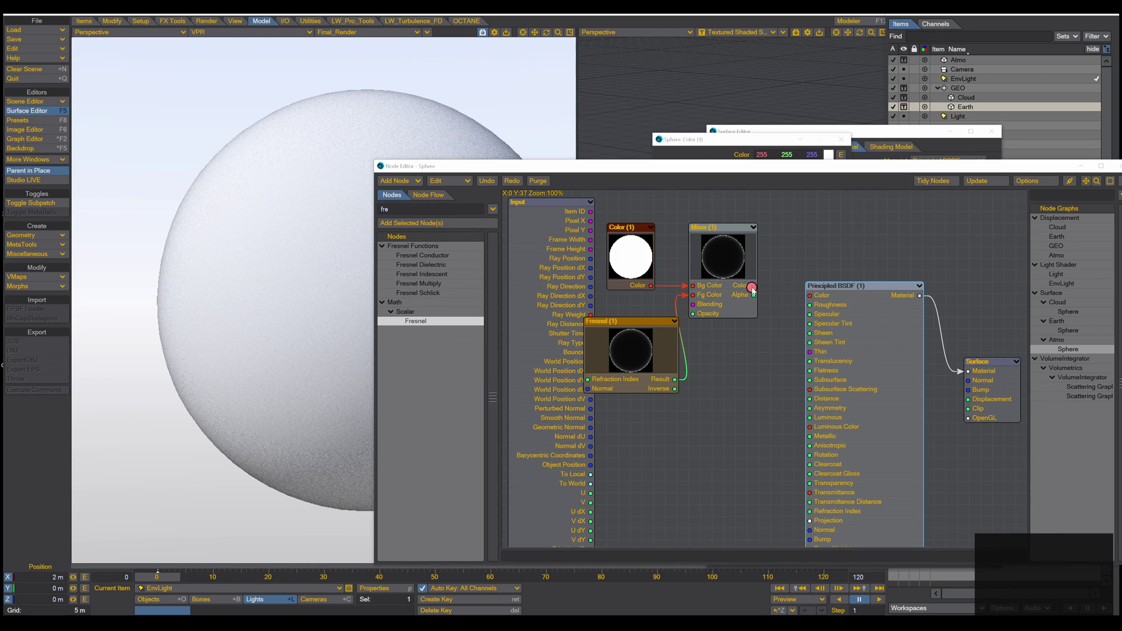
- Route the Mixer's Color output to the Principled BSDF's Luminous Color and the Fresnel Inverse output to its Transparency
drag(754, 286, 810, 427)
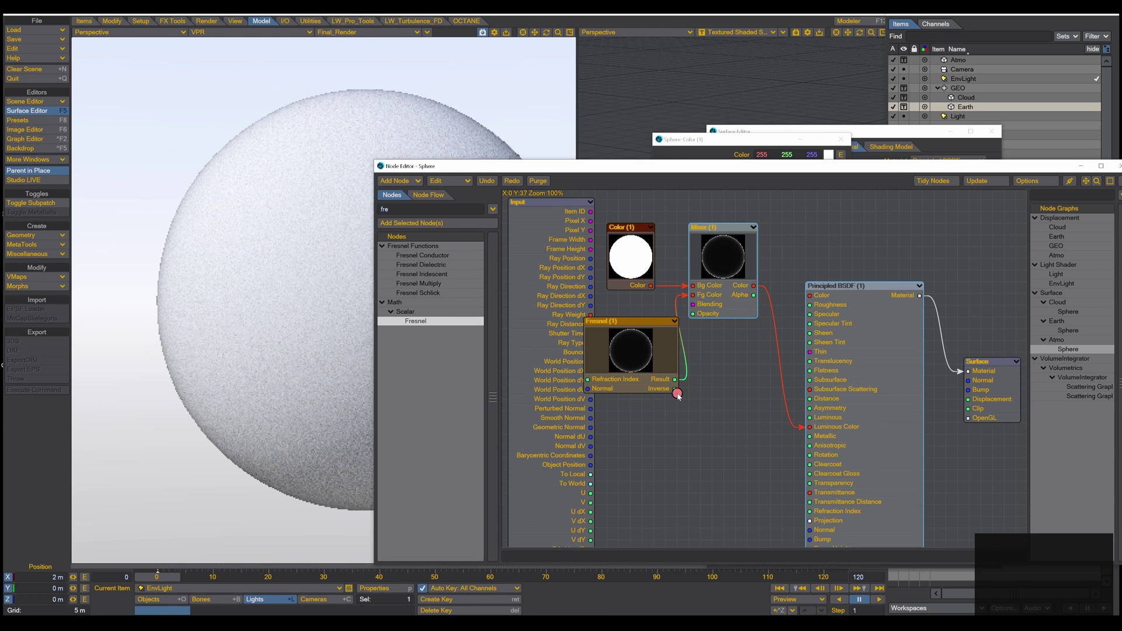
drag(676, 390, 806, 490)
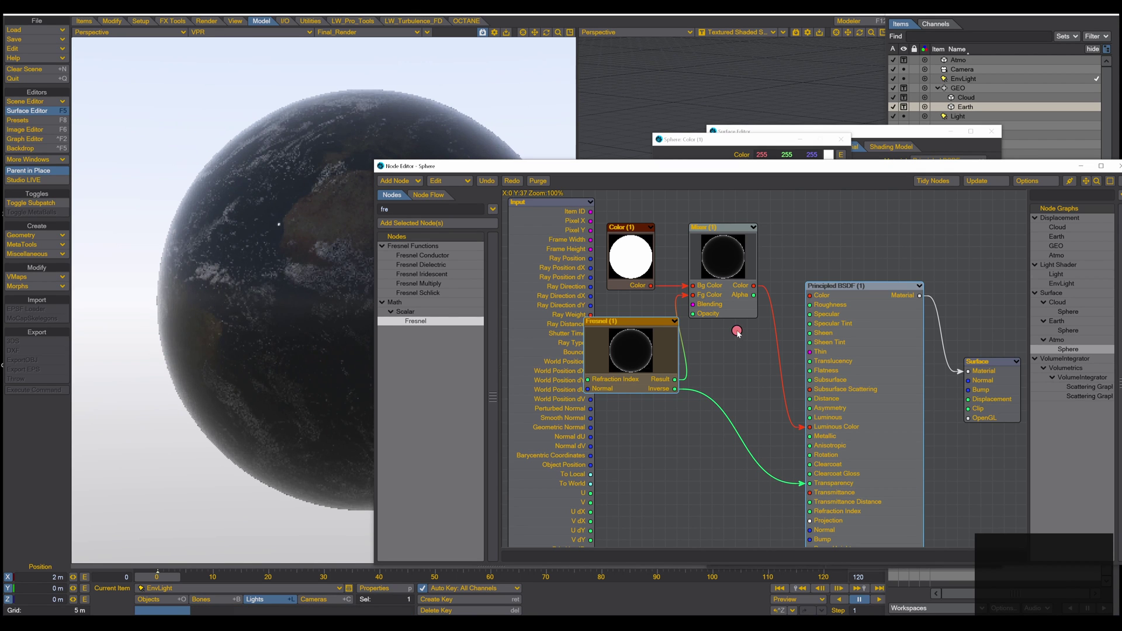
- Set the Color node to a light blue with RGB 62, 111, 255
click(631, 252)
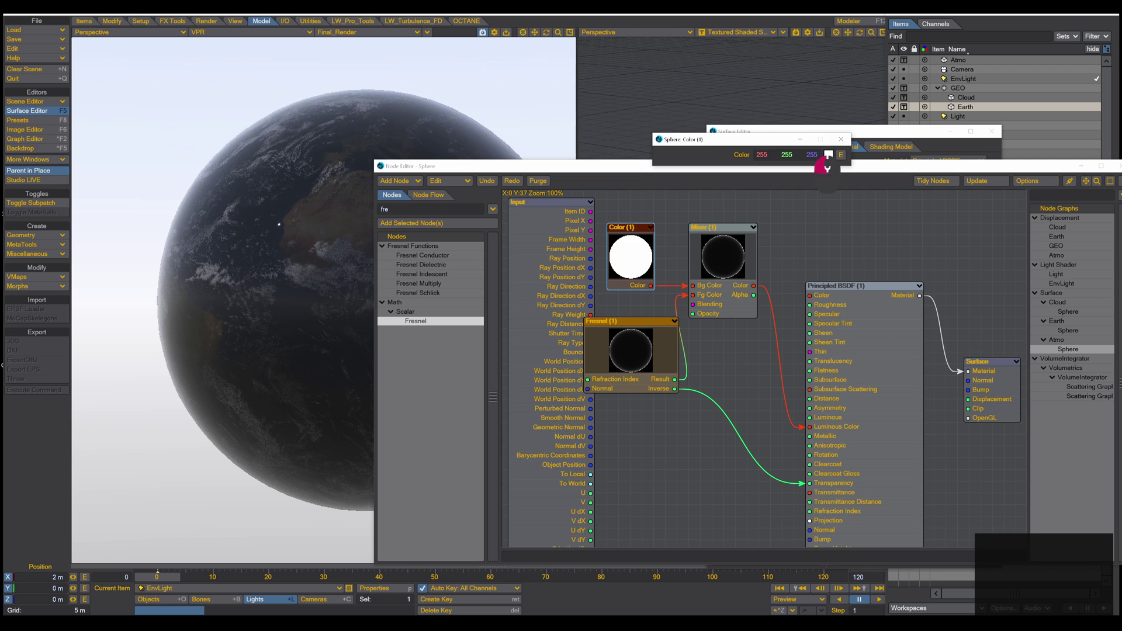
click(829, 155)
click(727, 372)
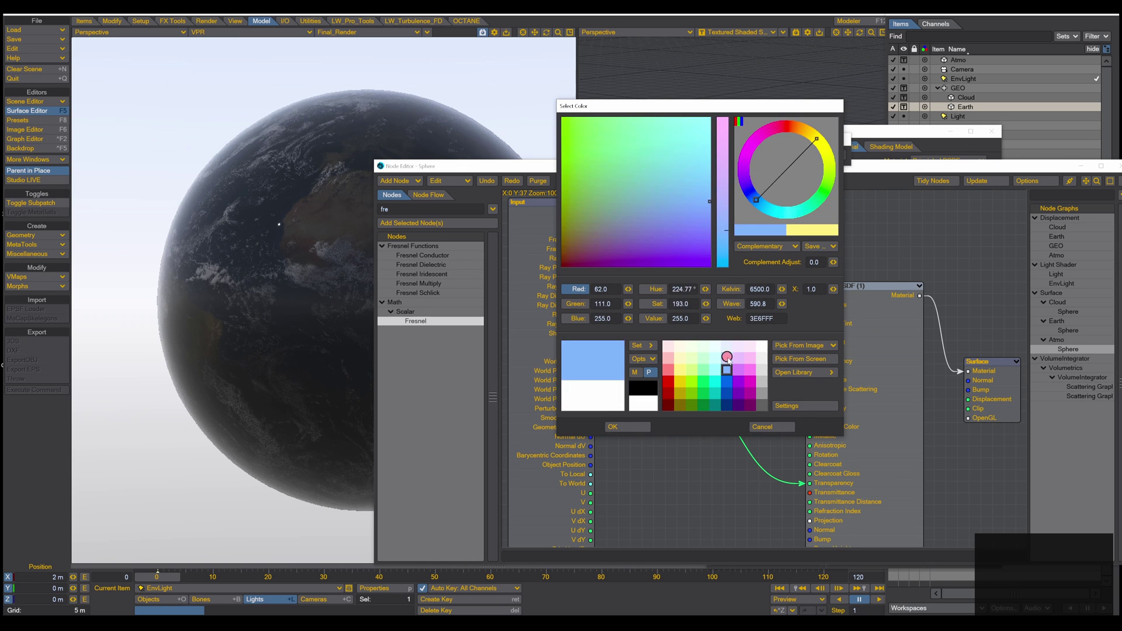
click(626, 427)
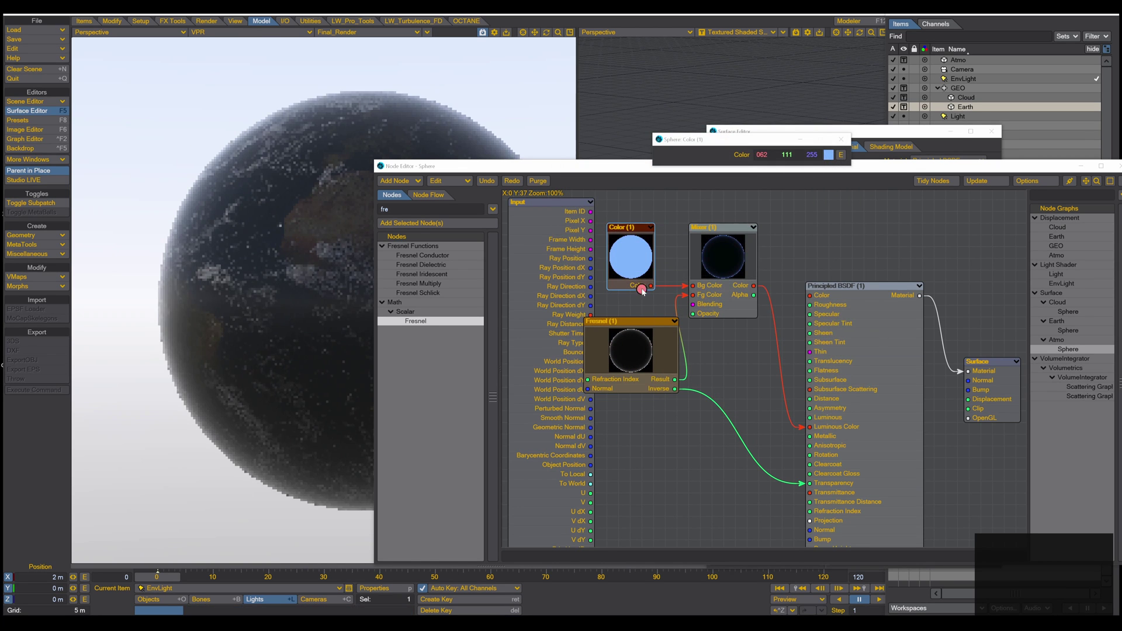
- Turn off Use Global and Time Dependent in the EnvLight properties
drag(680, 170, 688, 145)
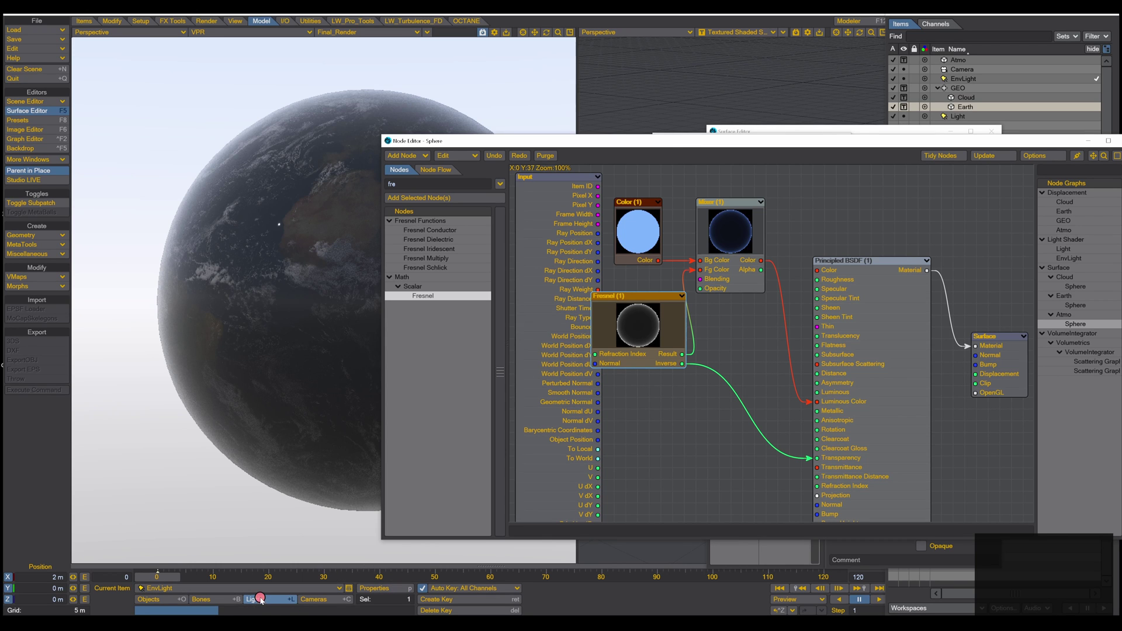
click(377, 588)
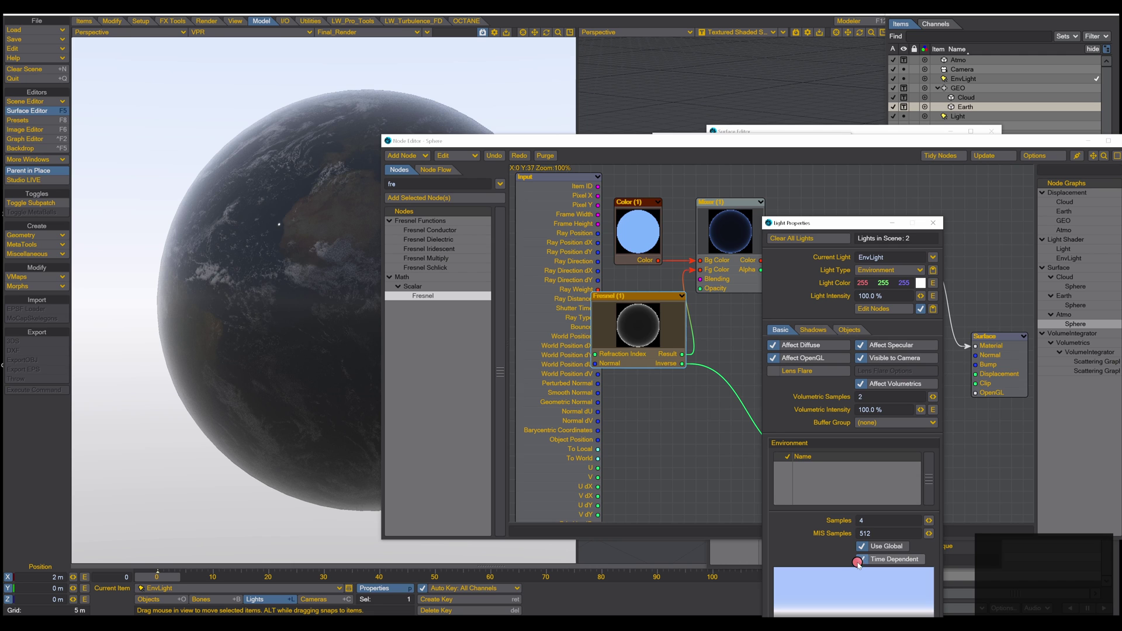
click(859, 560)
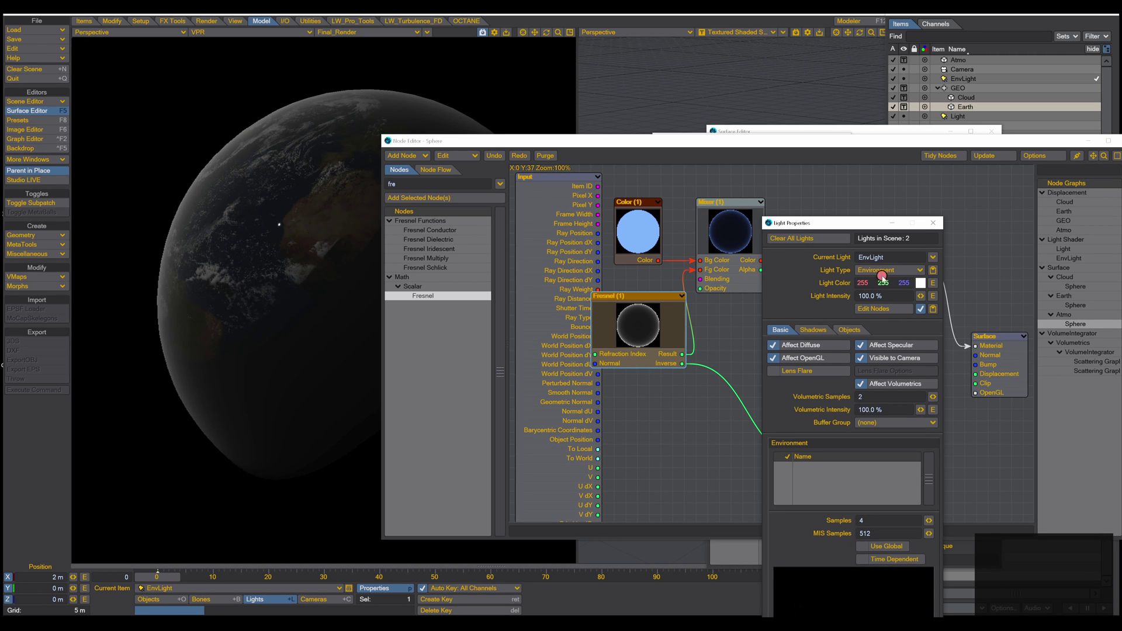
click(932, 228)
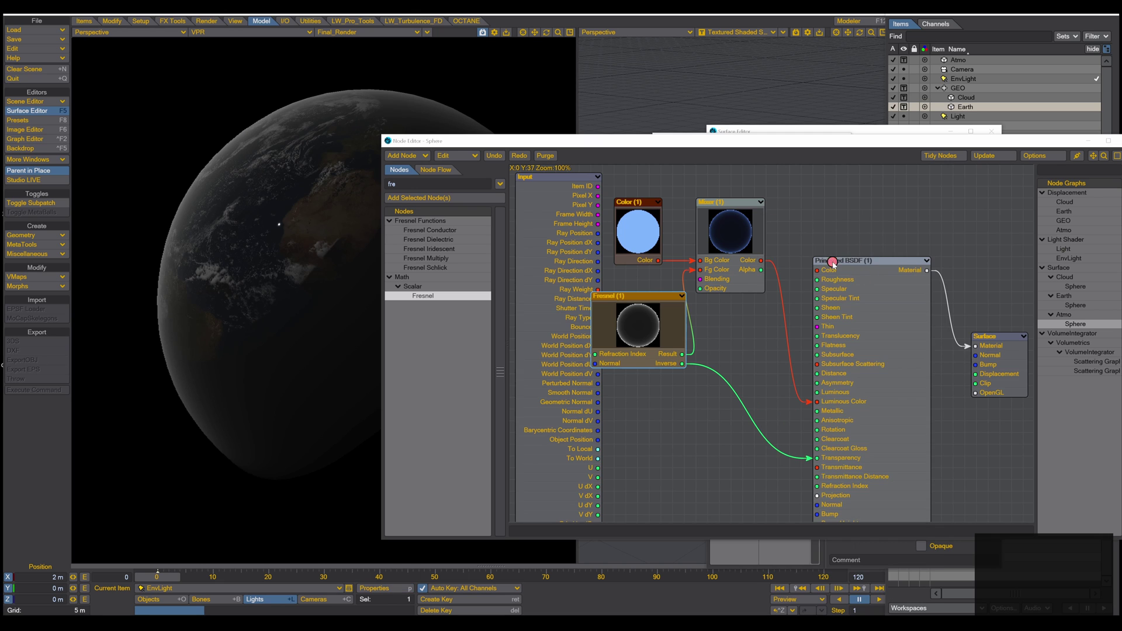
- Set Luminous to 200% in the Atmo surface's Principled BSDF attributes
click(855, 263)
double_click(856, 262)
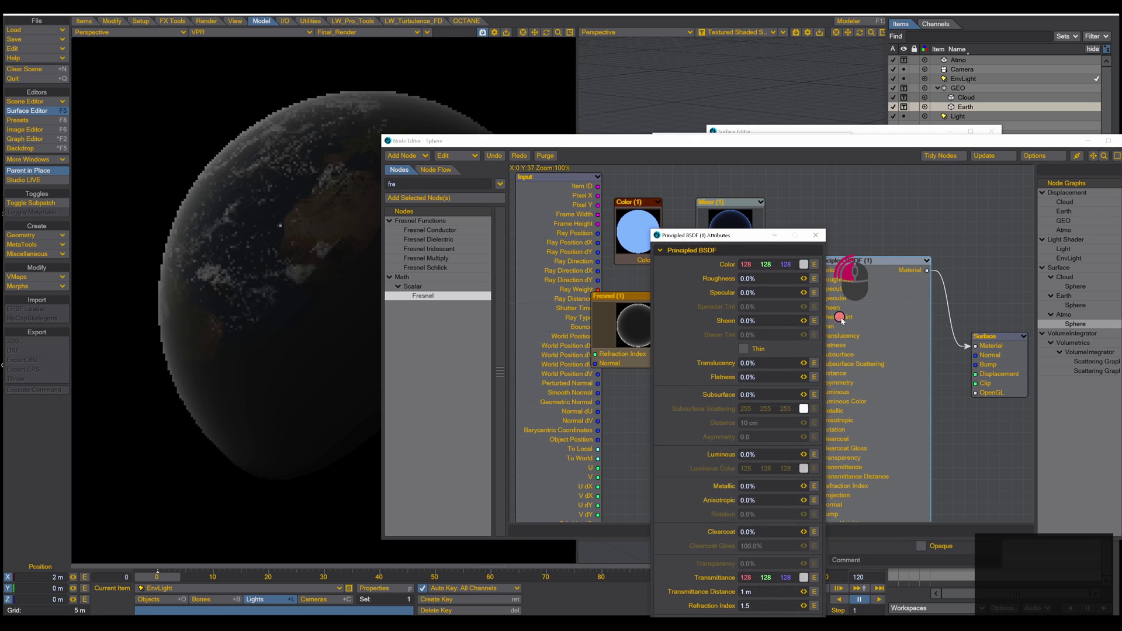
click(753, 454)
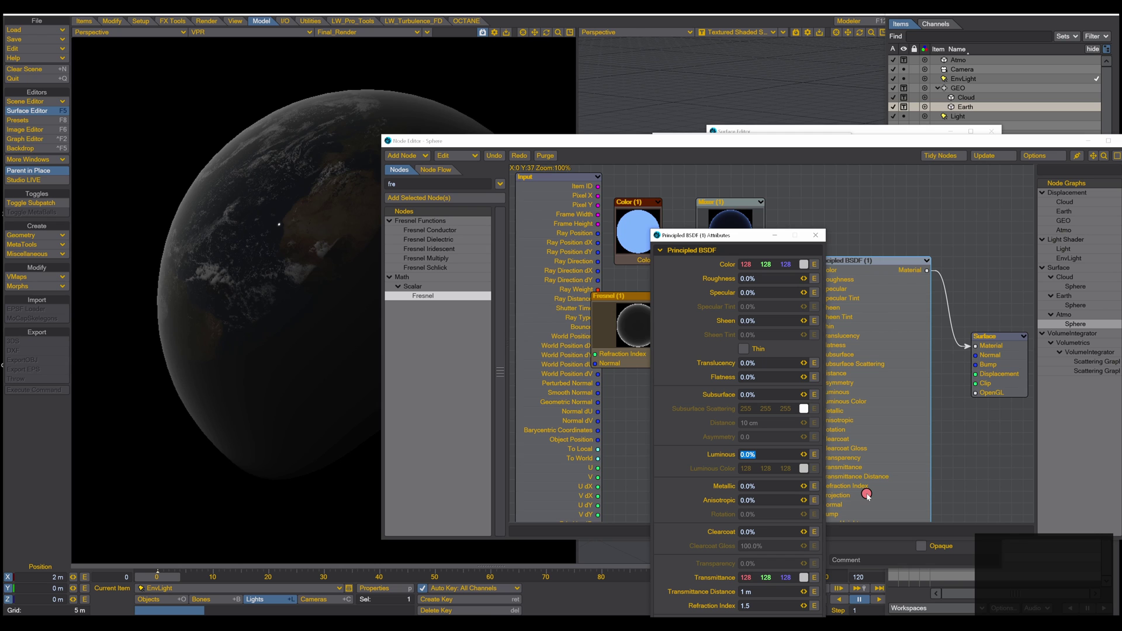
text(20)
key(Return)
- Move the node editor and BSDF attributes windows clear of the render and adjust the Principled BSDF's Transmittance Distance
drag(590, 142, 448, 309)
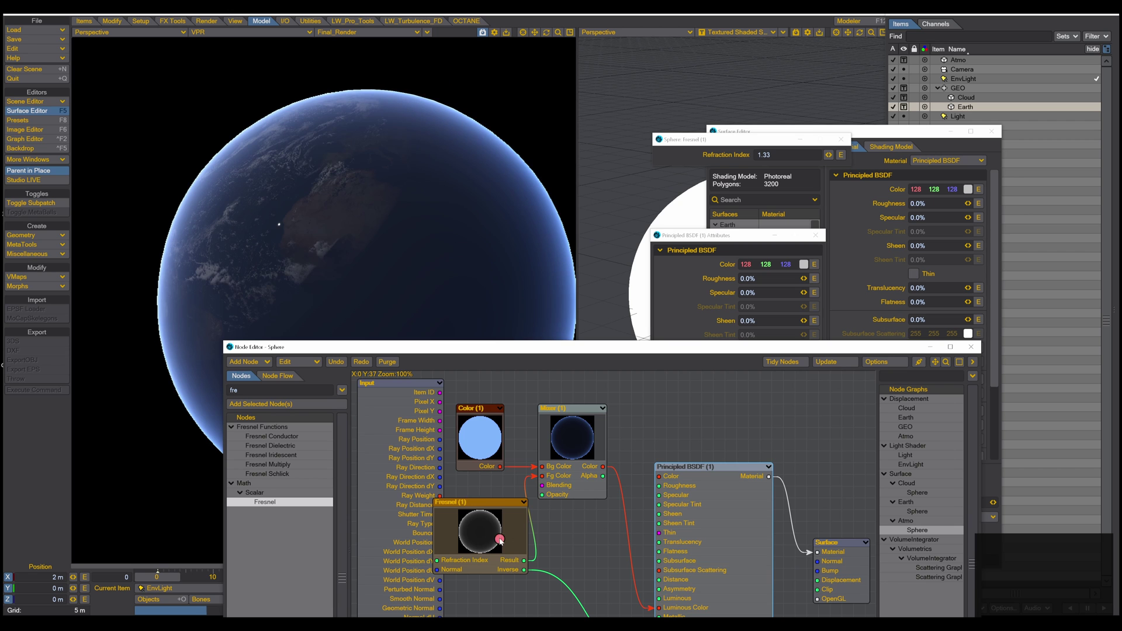
drag(693, 347, 299, 369)
drag(750, 255, 773, 161)
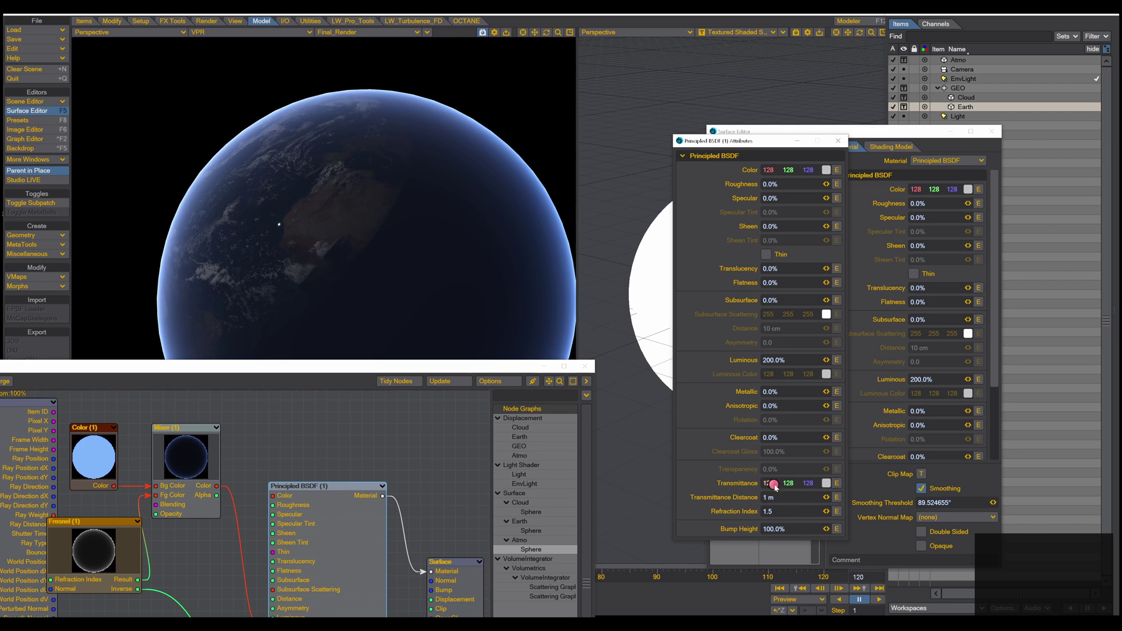
drag(828, 502, 744, 494)
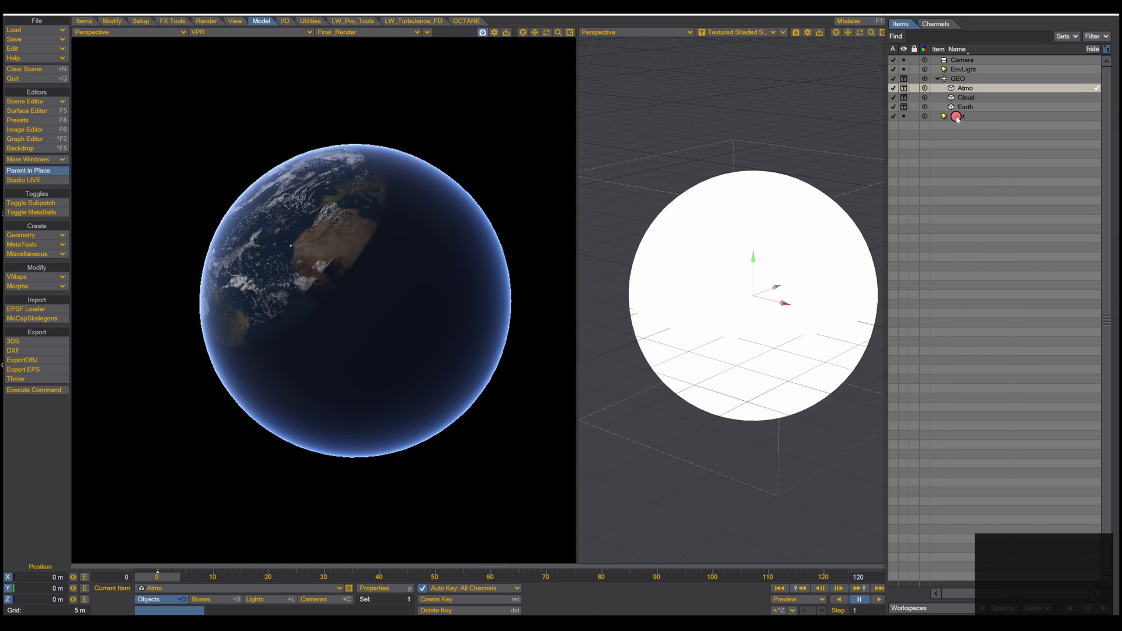
- Move the Light along its Z axis to about -19.35 m
click(957, 116)
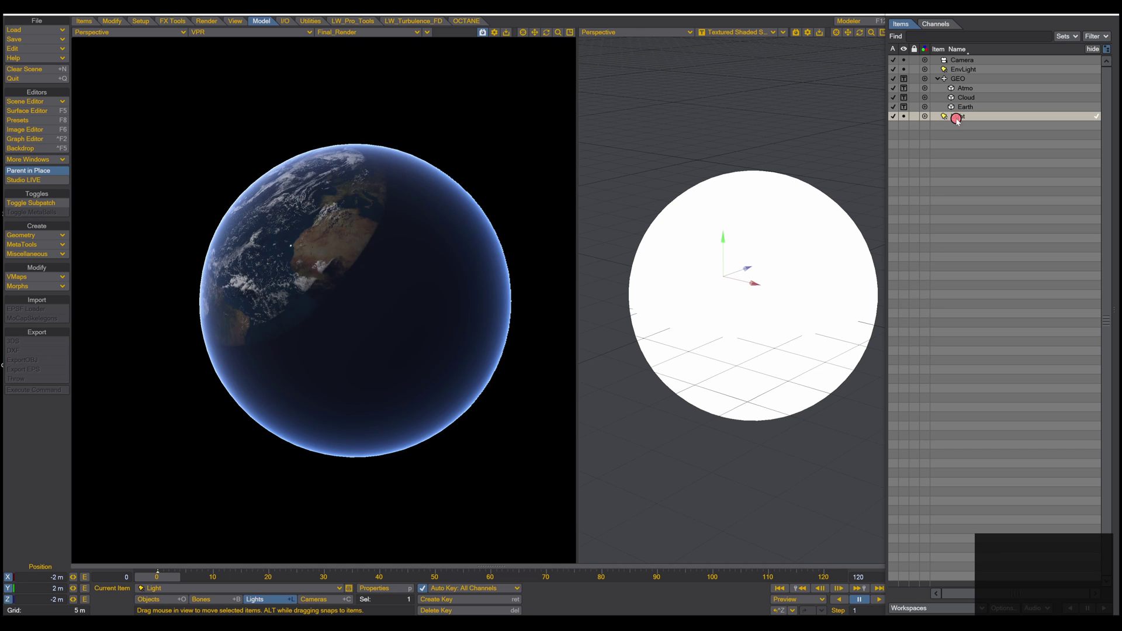
click(753, 262)
mouse_move(745, 268)
mouse_down()
mouse_move(734, 296)
mouse_move(691, 317)
mouse_move(745, 287)
mouse_move(747, 267)
mouse_up()
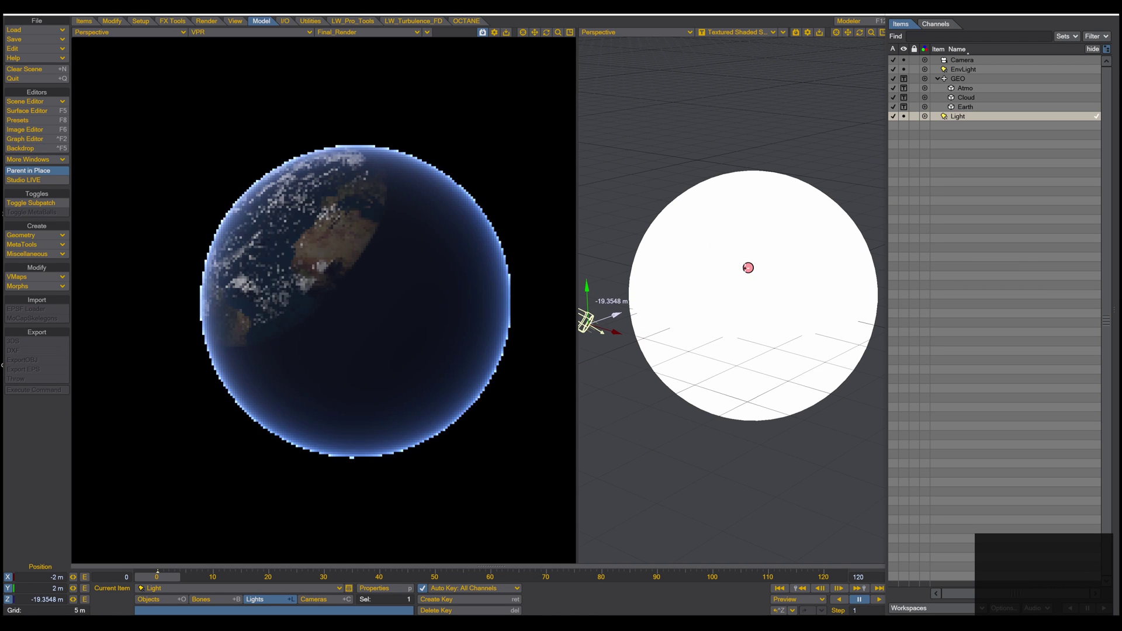
- Set Earth as the target item in the Light's motion options
key(m)
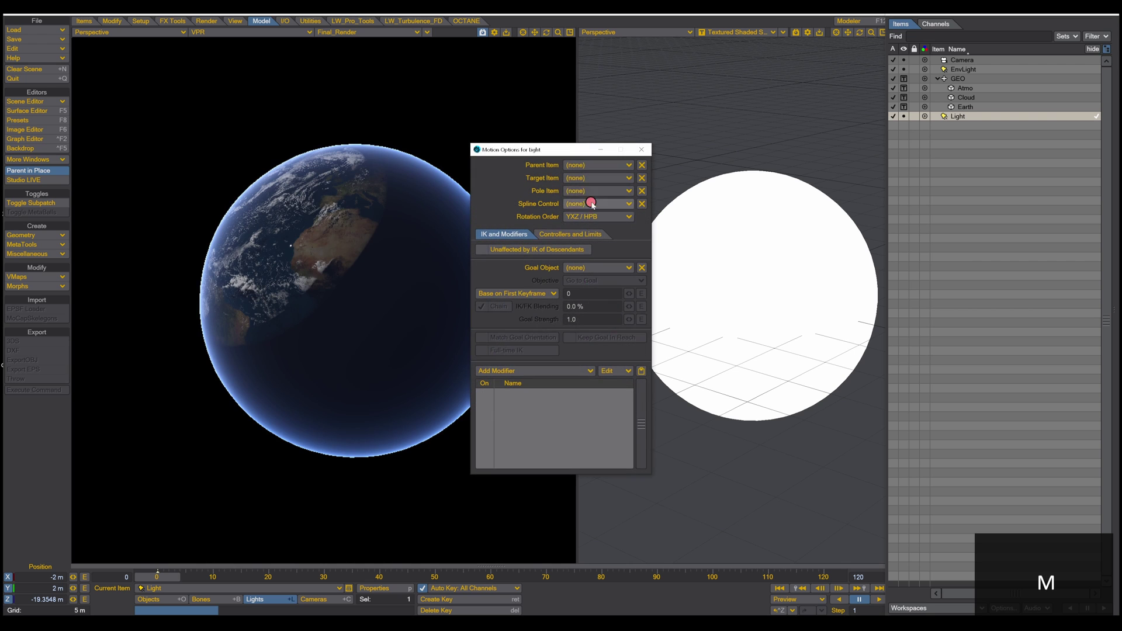
click(574, 178)
click(589, 198)
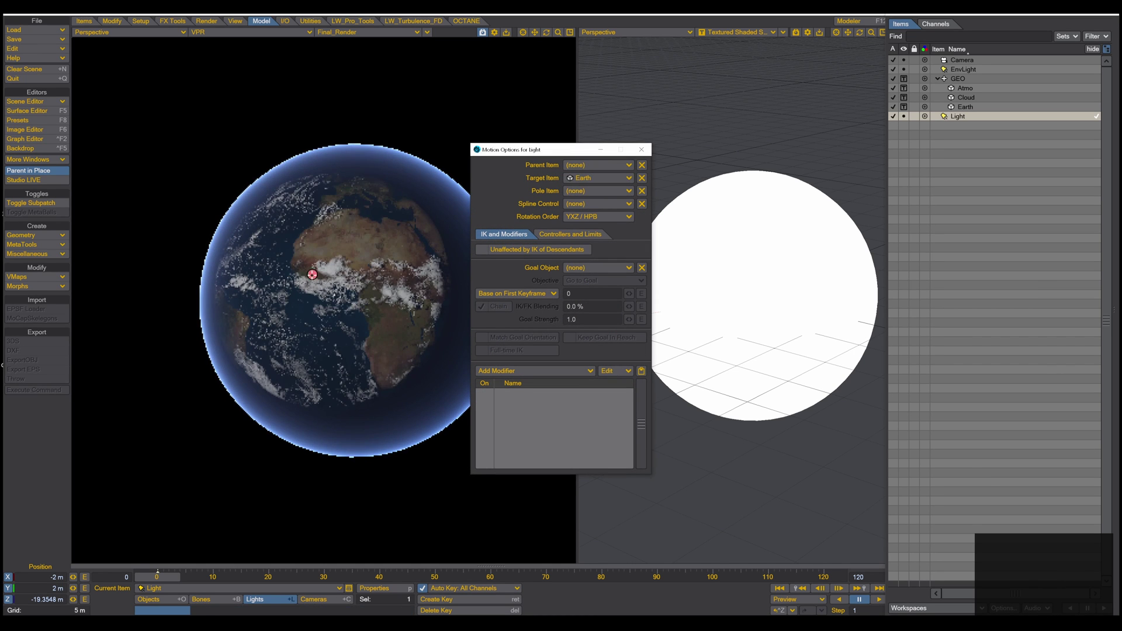
click(641, 150)
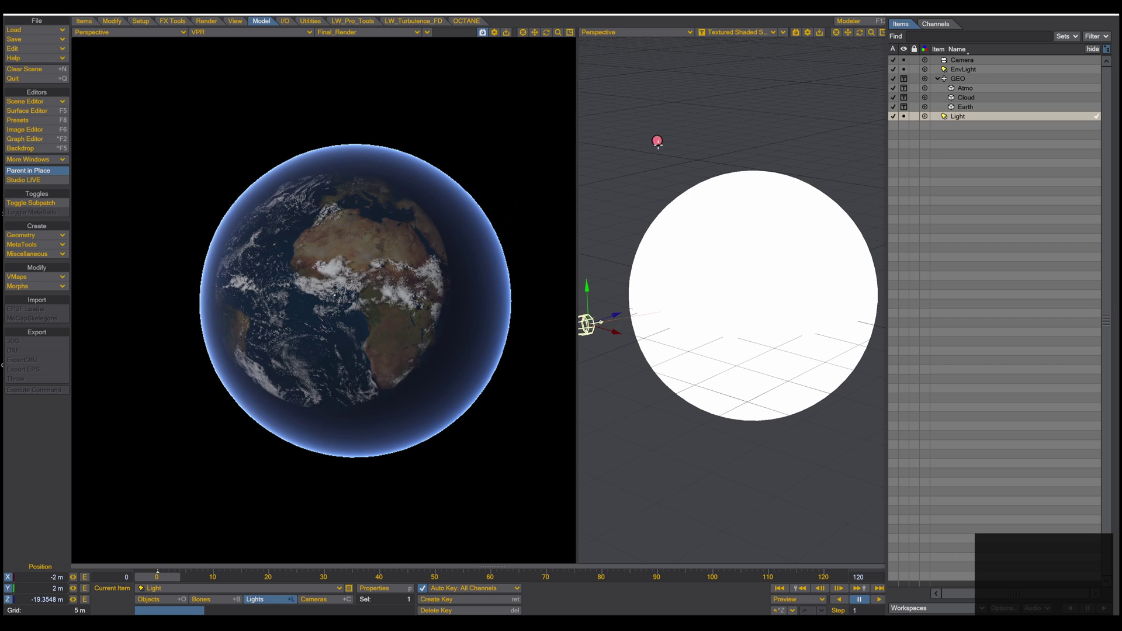
- Reposition the Light using the top and front views to about X -18.85 m, Y 16.70 m, Z -18.37 m
click(620, 32)
click(605, 26)
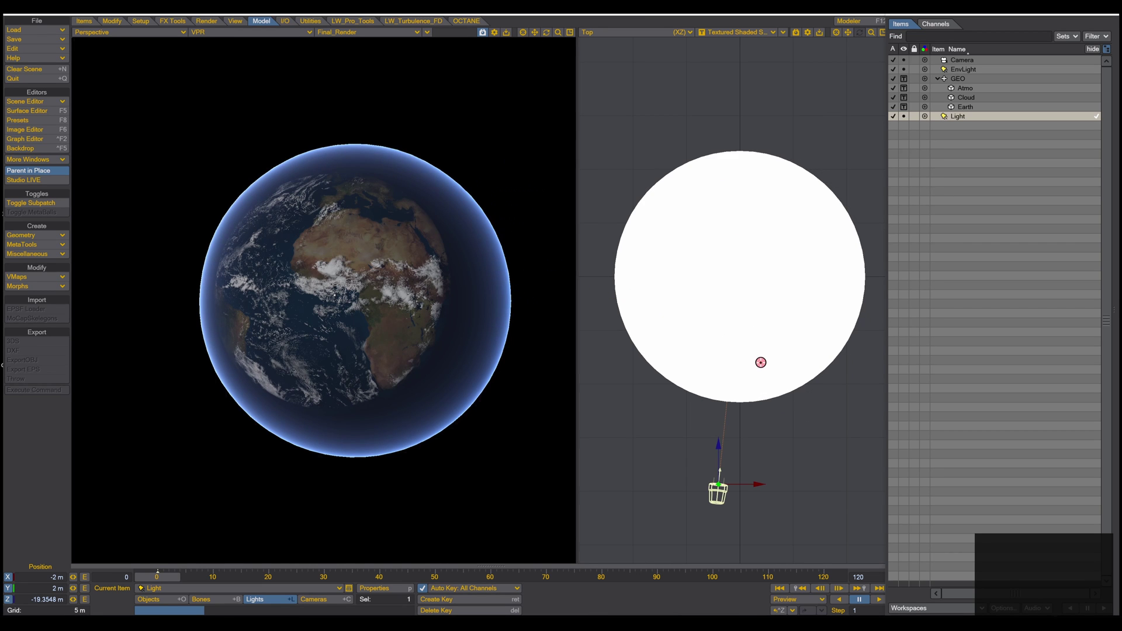
scroll(761, 363, down, 3)
drag(761, 362, 718, 418)
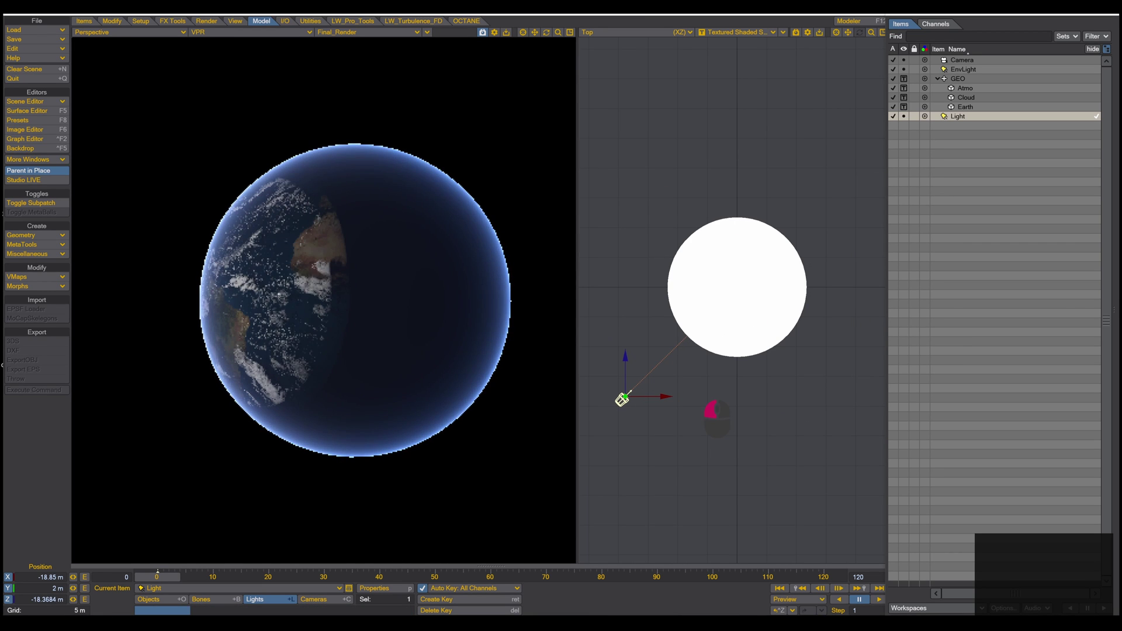
click(620, 32)
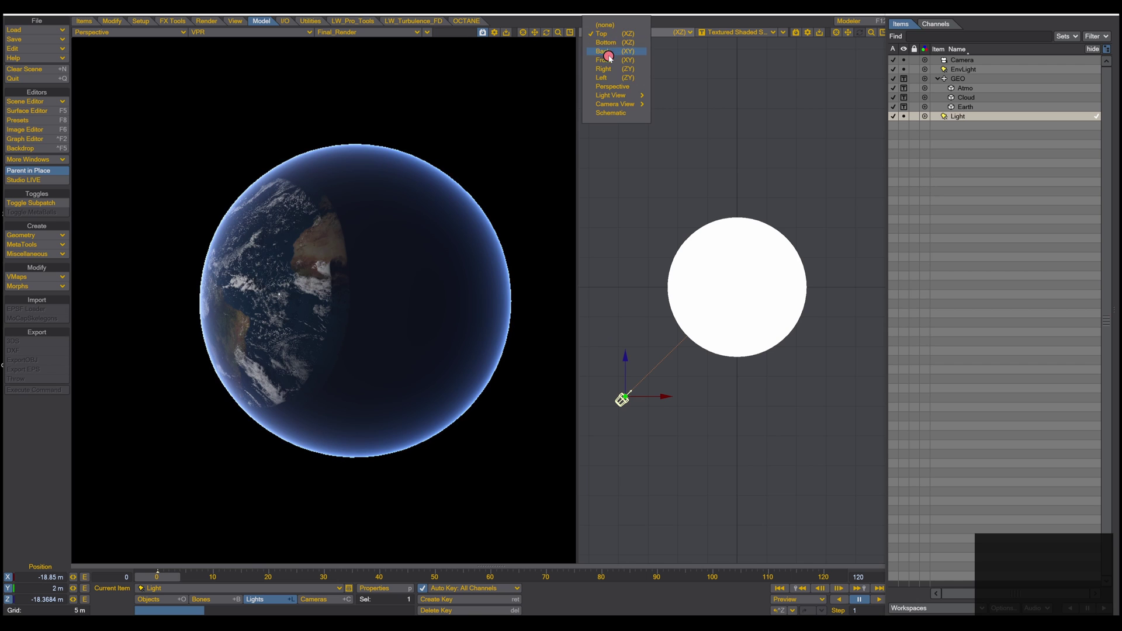
click(605, 59)
drag(839, 240, 838, 157)
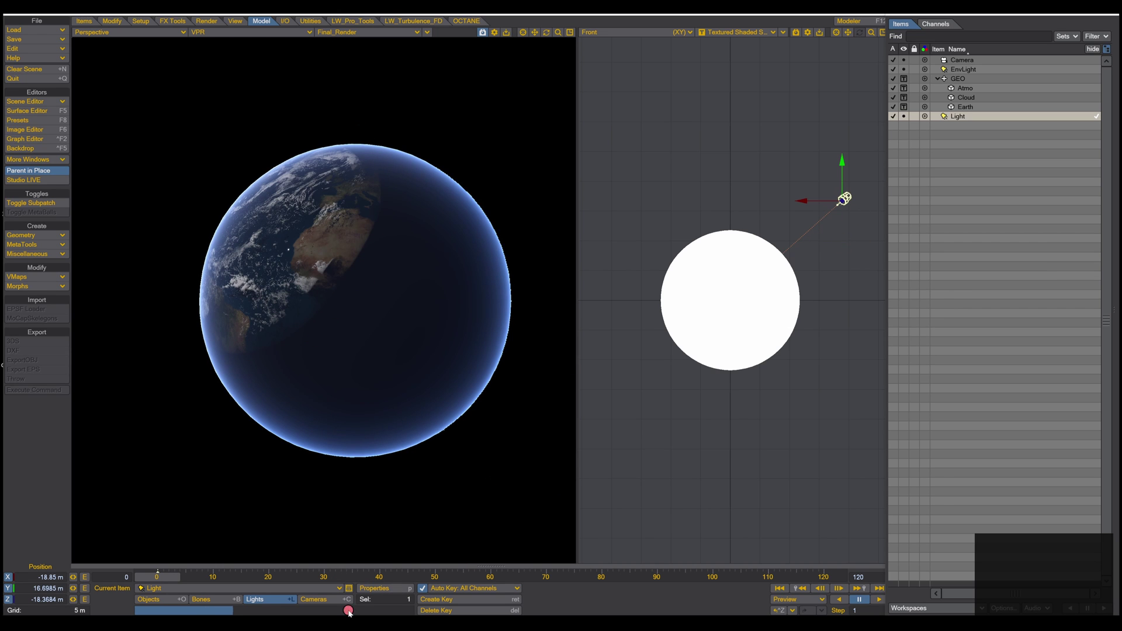
- Set the distant Light's Angle to 30° and turn off Affect Specular in its properties
click(374, 589)
key(Return)
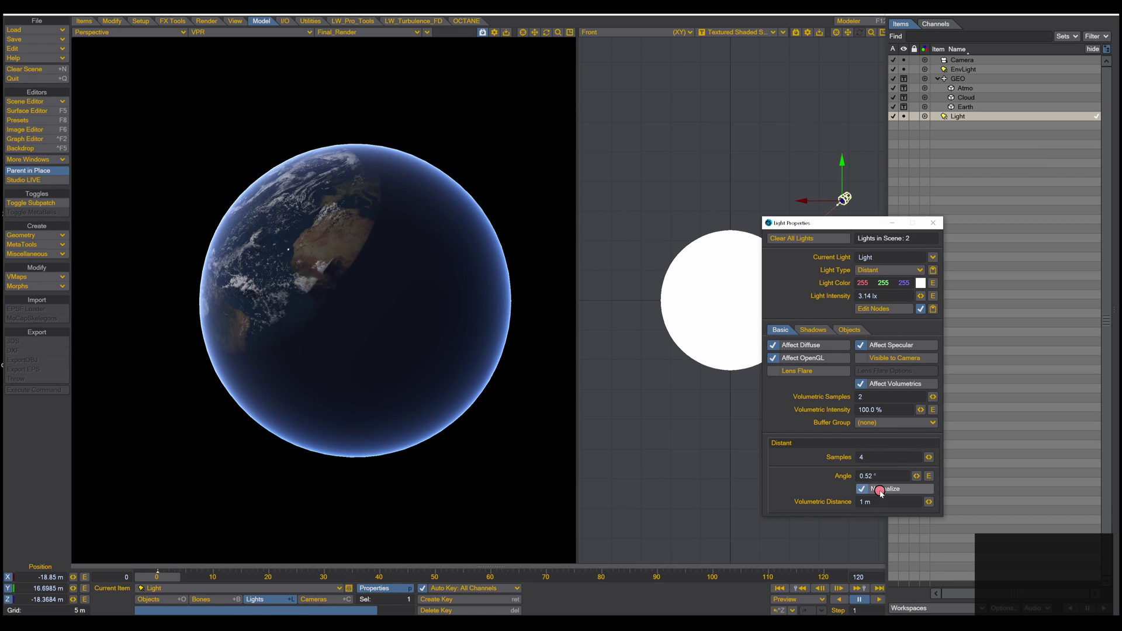
click(852, 476)
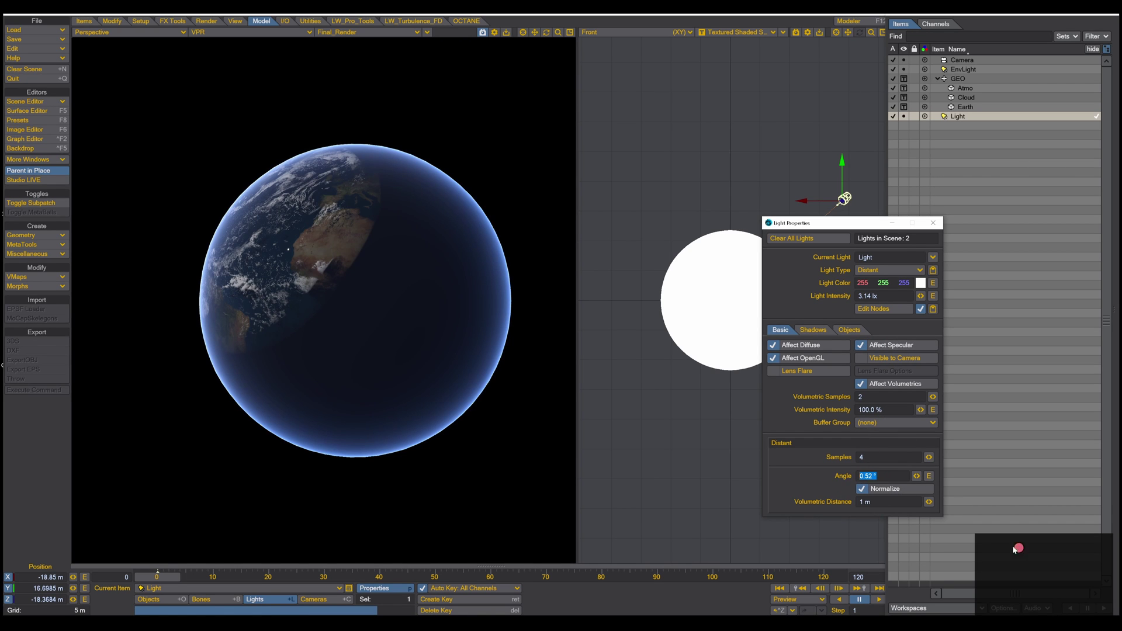
text(30)
key(Tab)
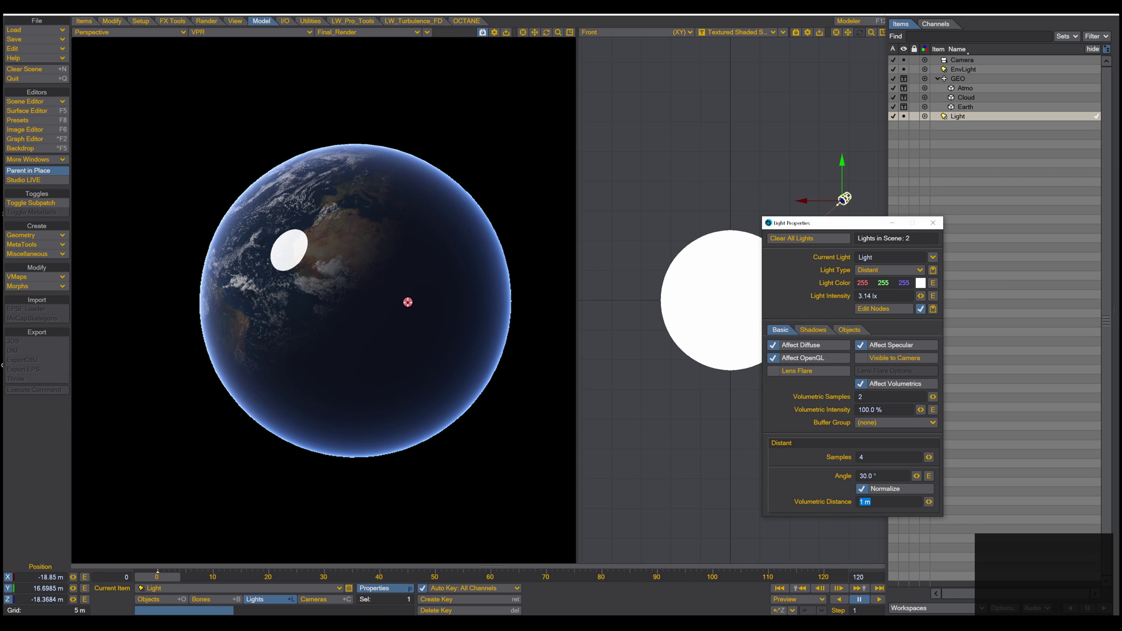
click(855, 347)
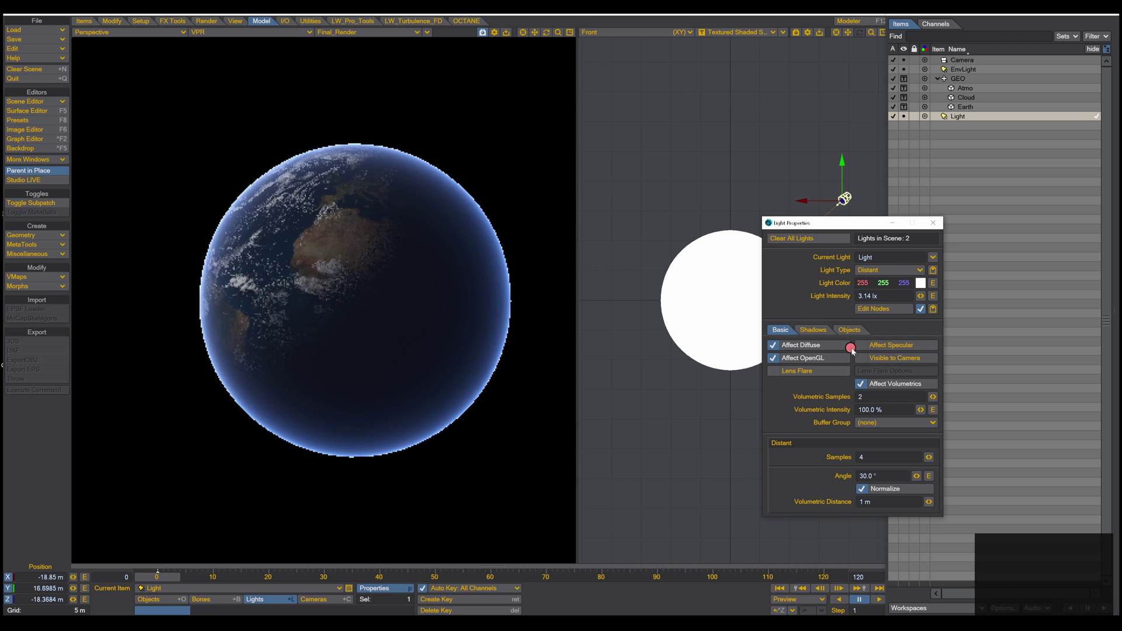
click(281, 204)
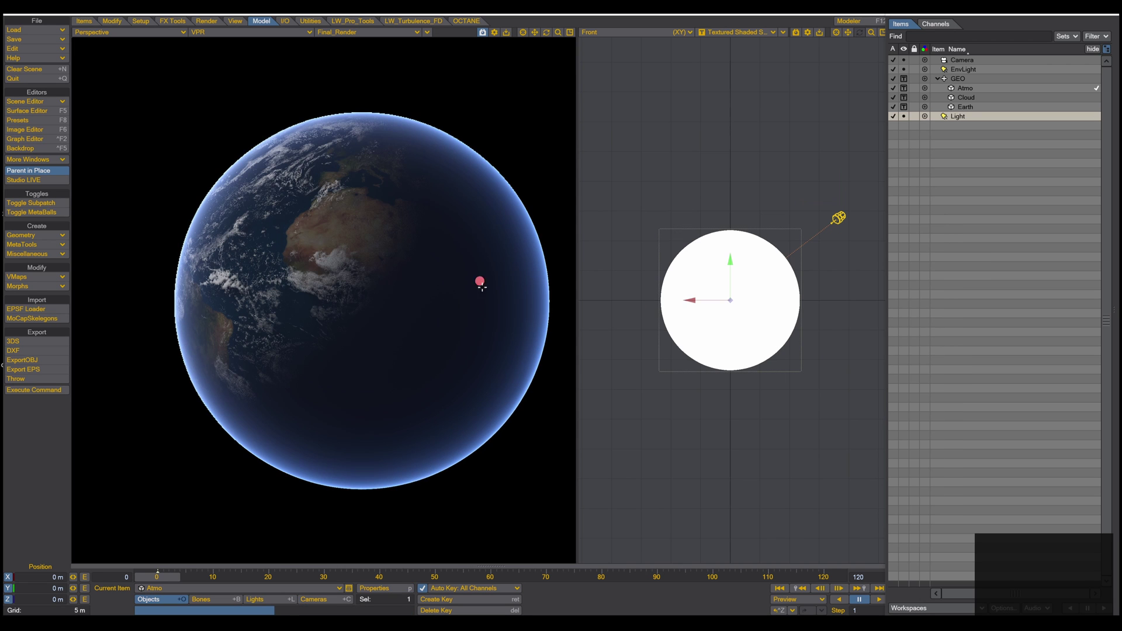
- Open the Cloud surface's node graph and connect the cloud image's Luma output to the Principled BSDF's Luminous input
click(35, 110)
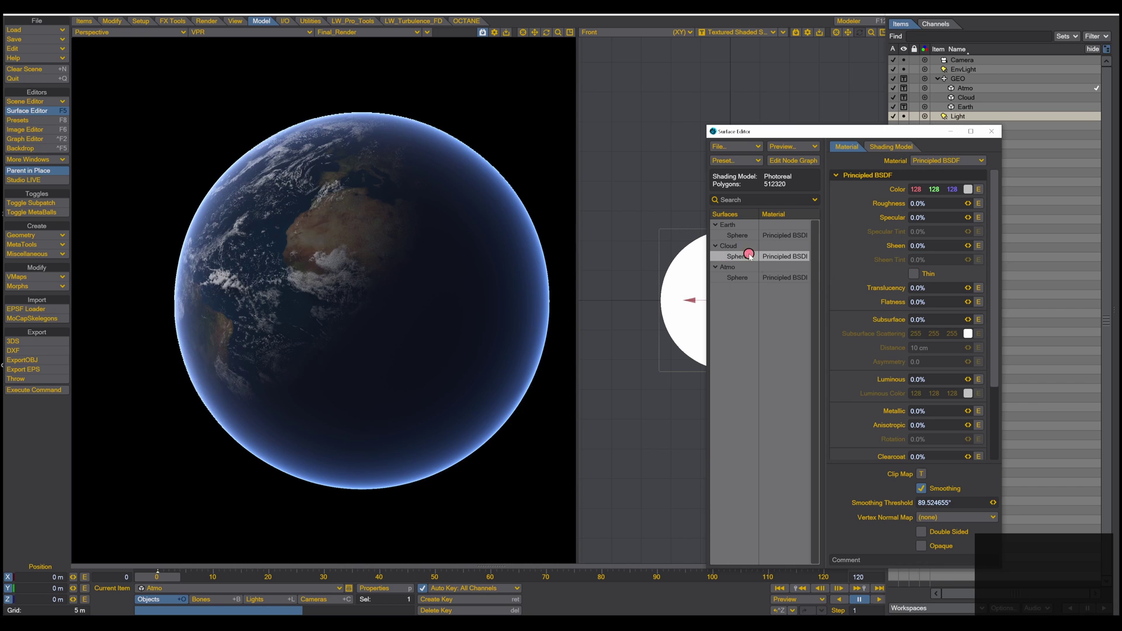
click(785, 158)
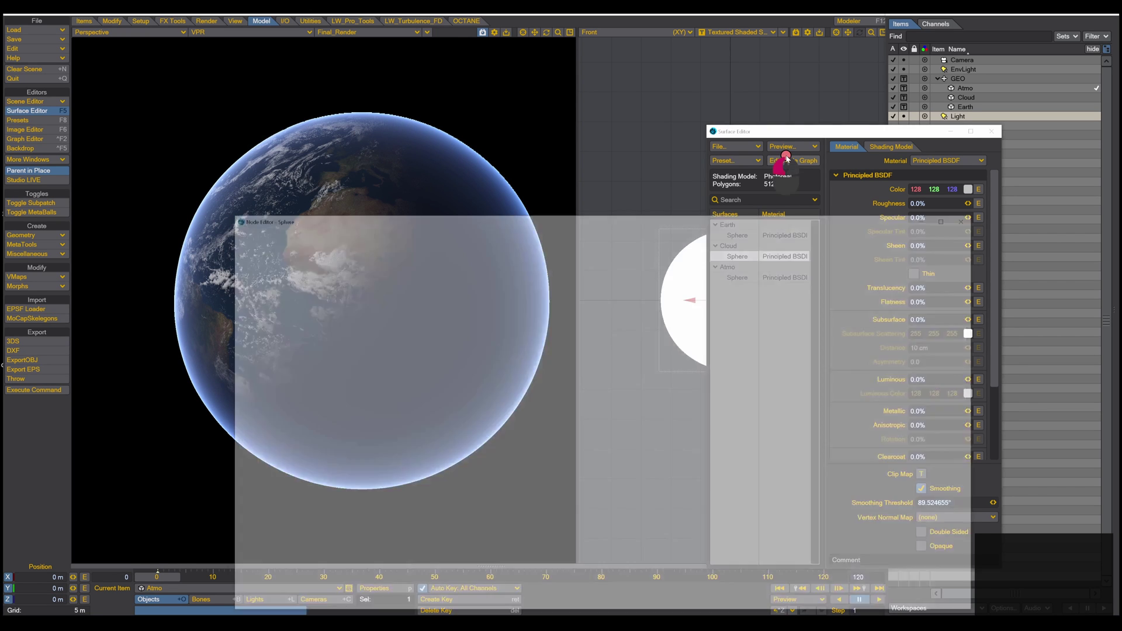
drag(653, 246, 665, 294)
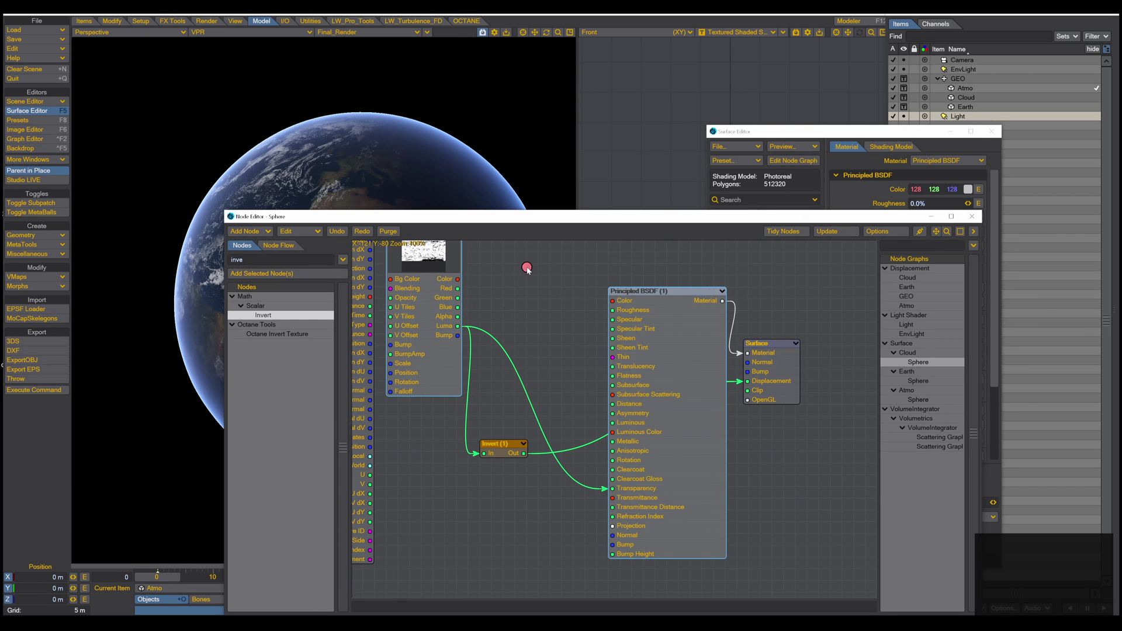
drag(458, 326, 620, 427)
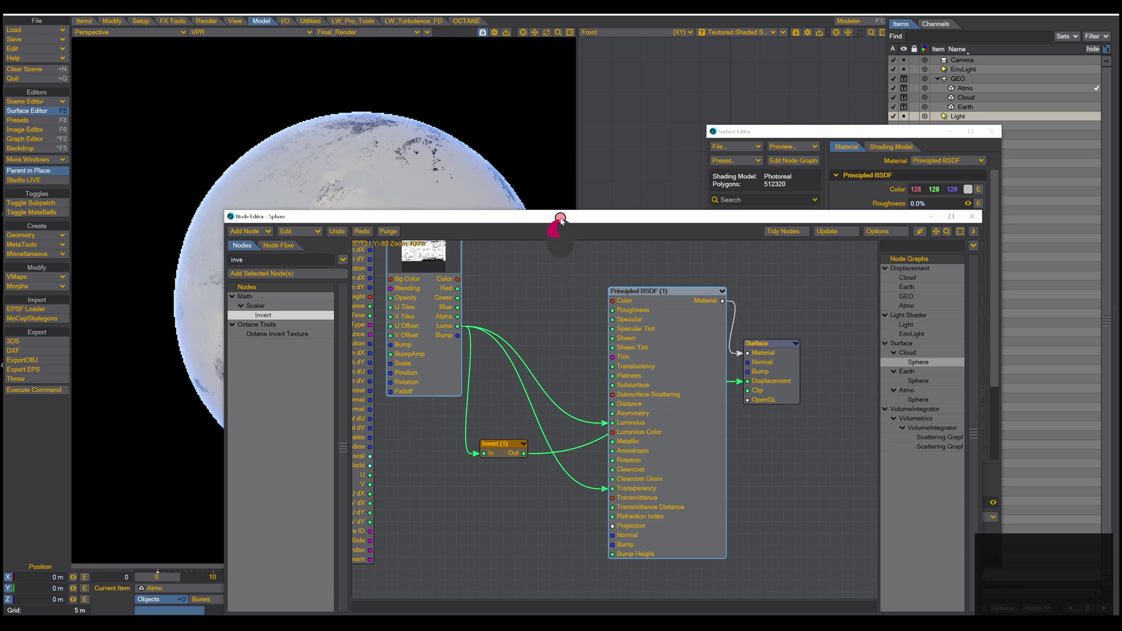
- Add a second Invert node to the Cloud graph and route the image's Luma through it into the Principled BSDF's Luminous input
drag(560, 221, 575, 395)
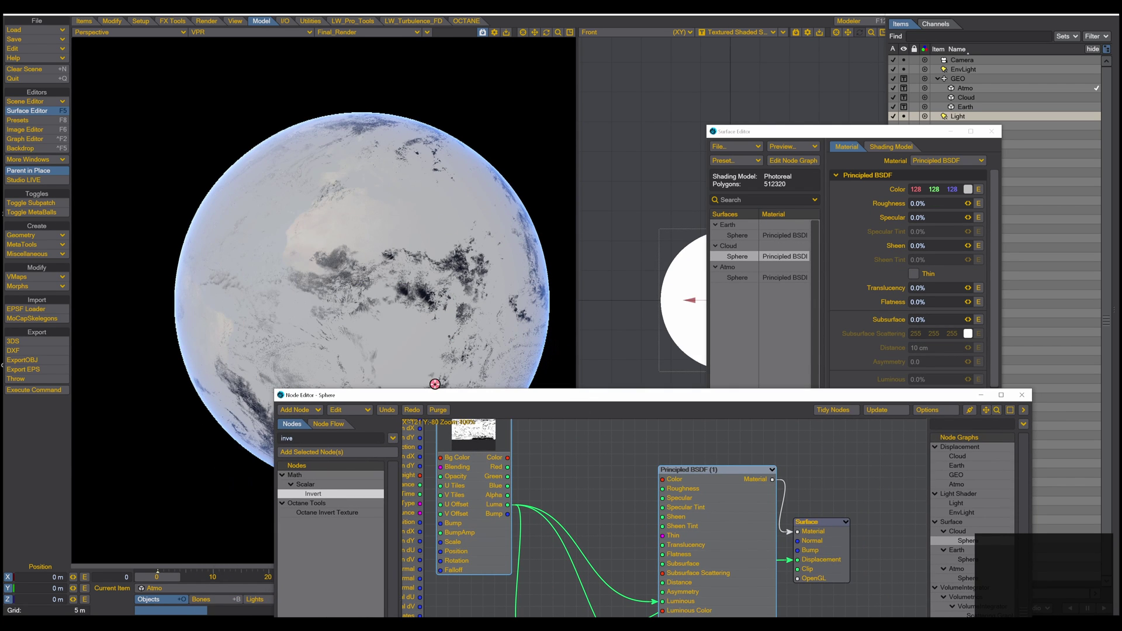
drag(313, 494, 644, 502)
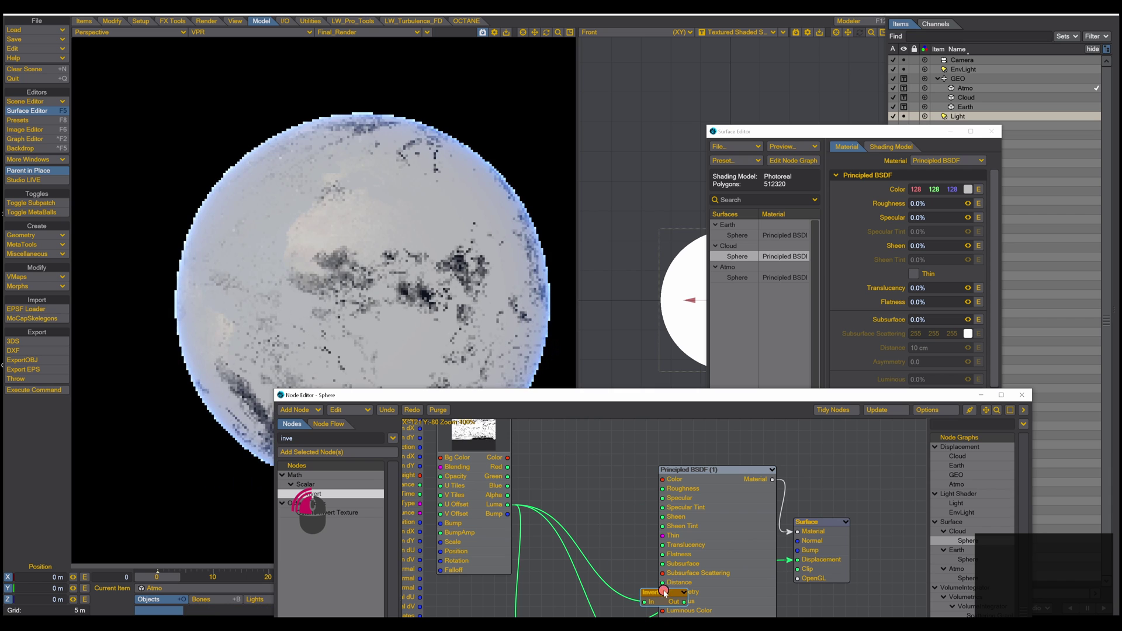
drag(652, 592, 593, 474)
drag(508, 506, 661, 601)
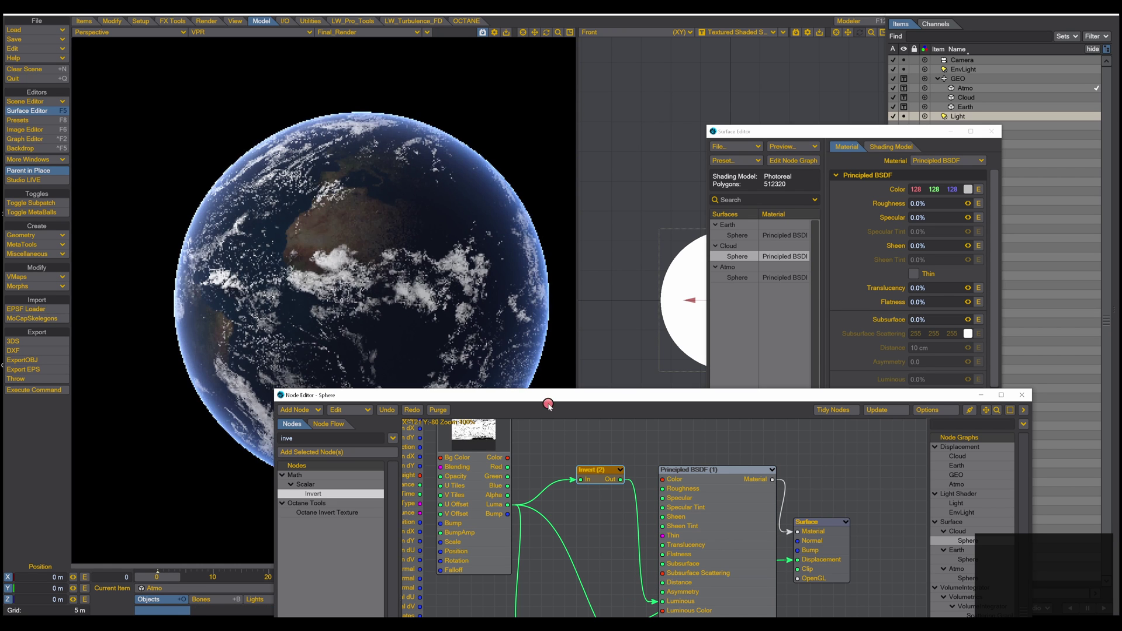
- Clear the node editor from the render and orbit the perspective view to examine the Earth's clouds and atmosphere
drag(544, 396, 536, 477)
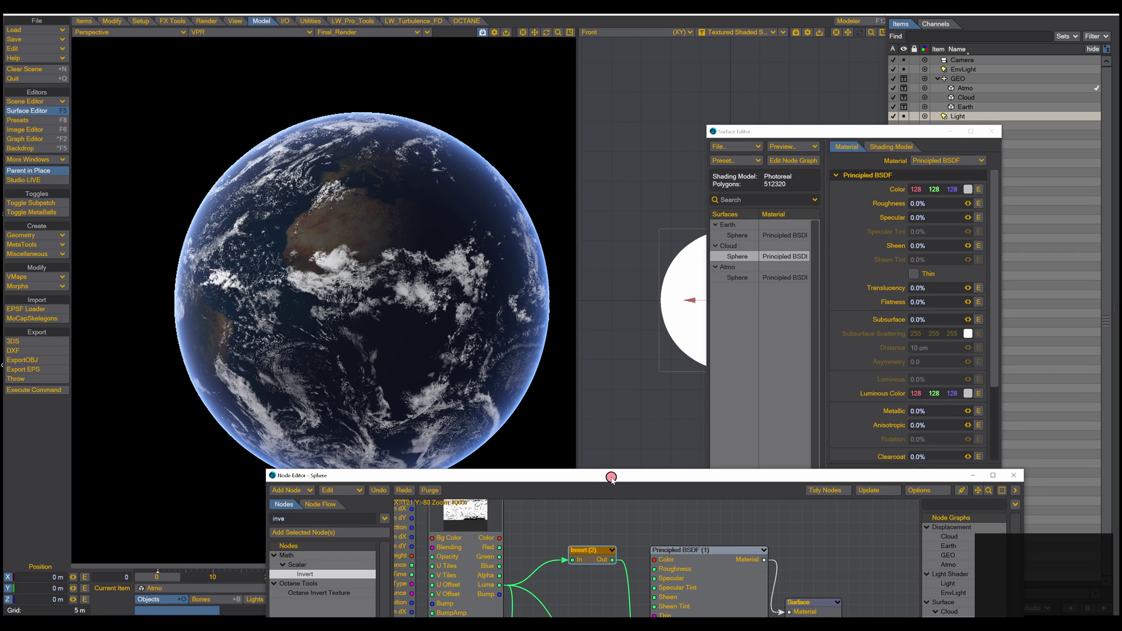
drag(609, 474, 440, 394)
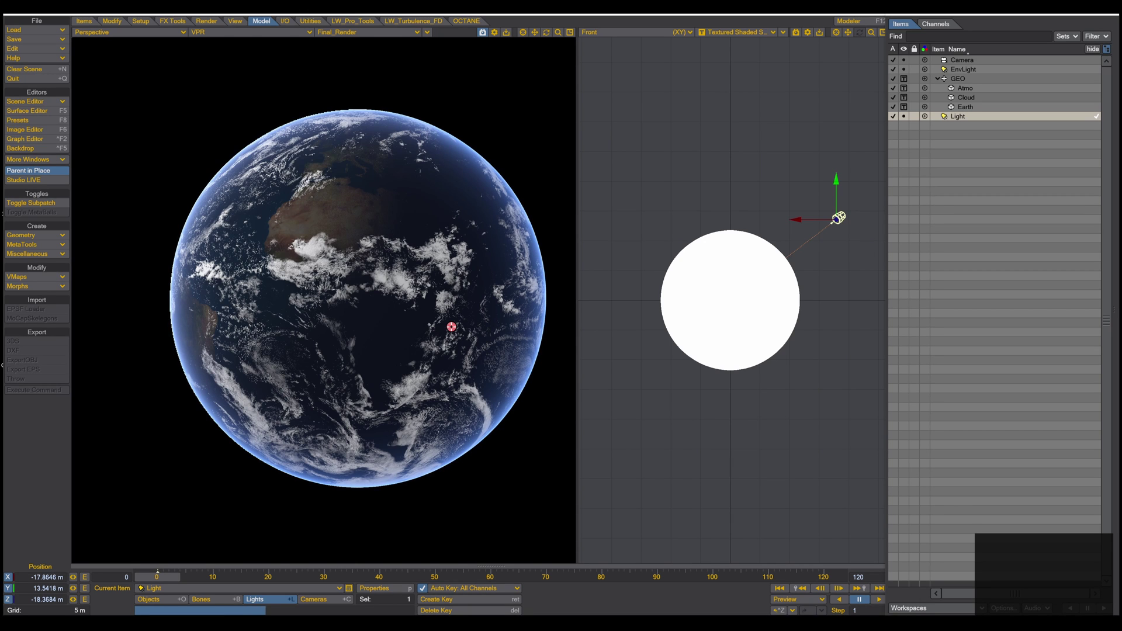
alt+drag(451, 327, 520, 261)
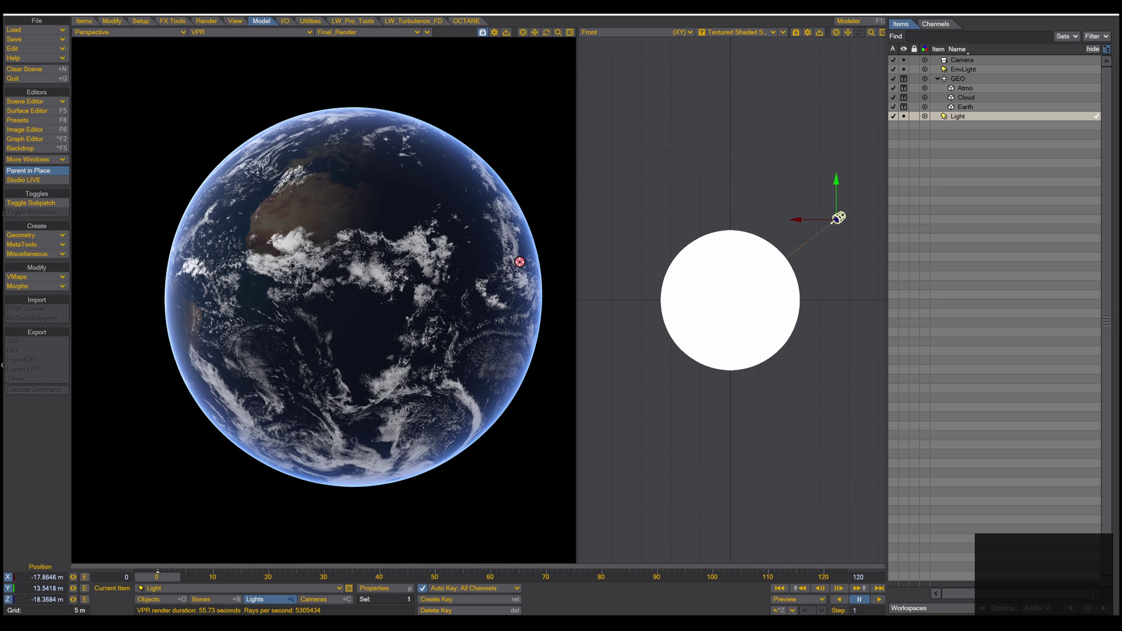
mouse_move(398, 273)
mouse_down()
mouse_move(400, 295)
mouse_move(389, 286)
mouse_move(397, 276)
mouse_up()
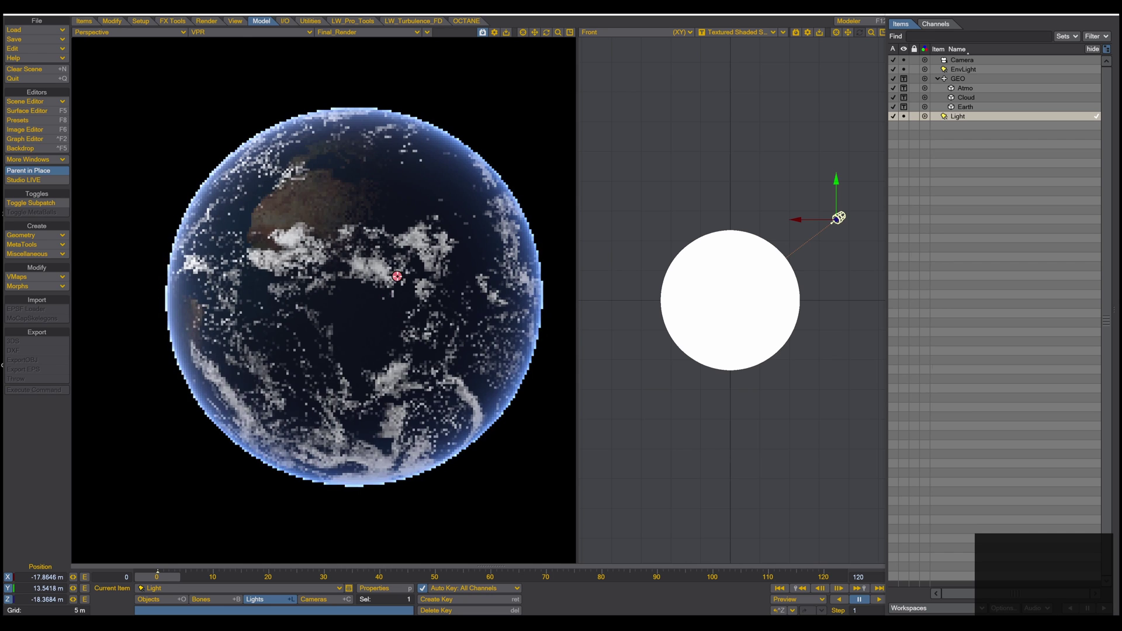